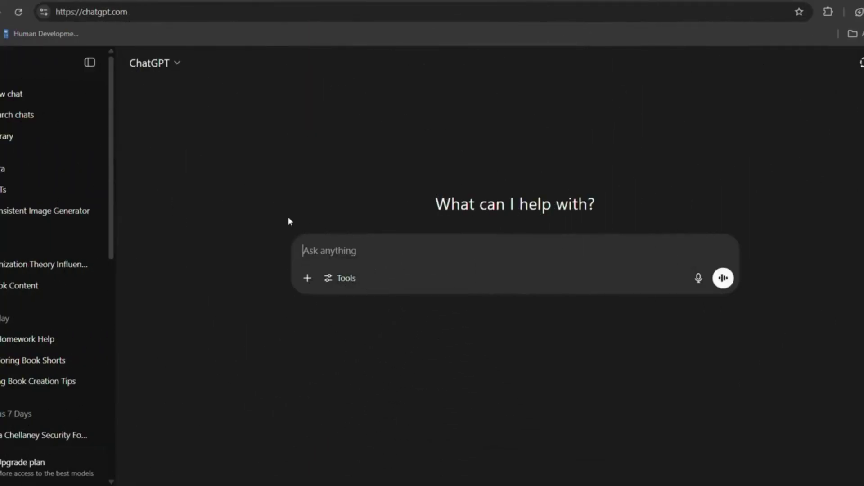
Step: Ask ChatGPT for e-book content on the importance of AI and follow the generated draft
text(i want to make  e book )
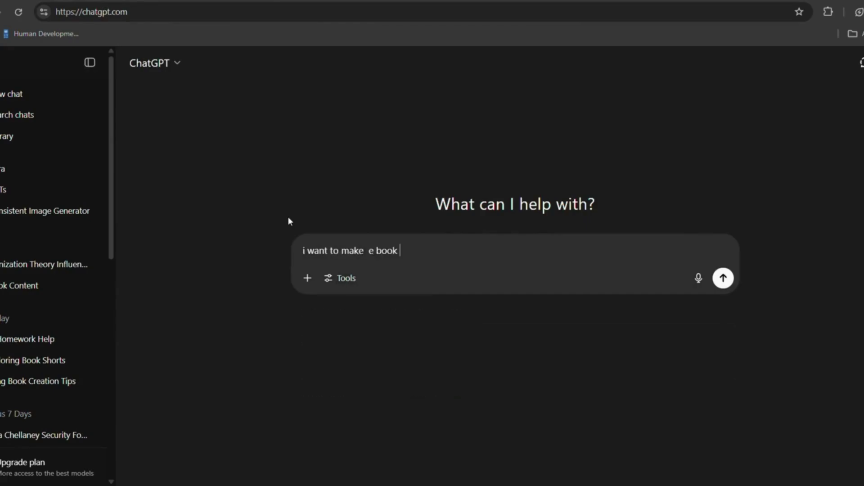
text(on importance of AI so please provi)
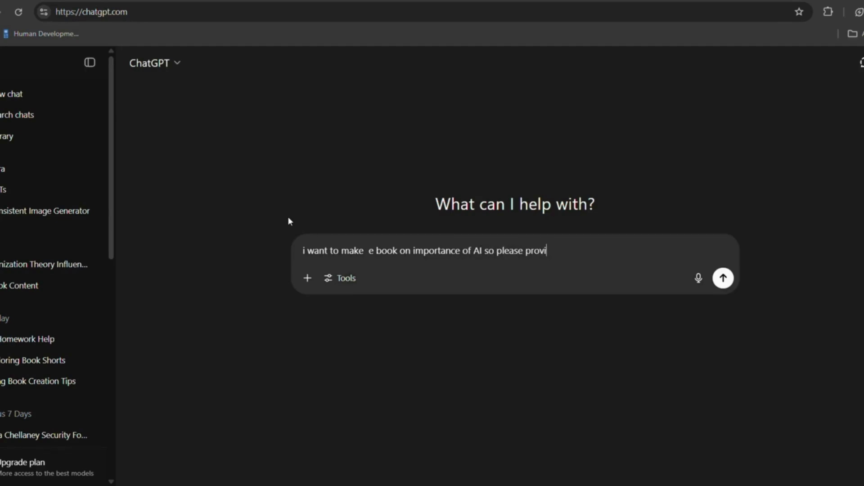
text(ontent)
key(Return)
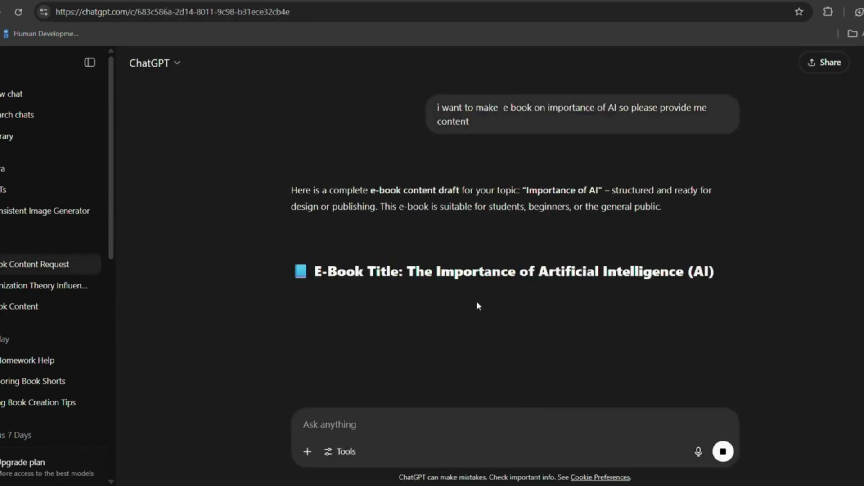
scroll(525, 317, down, 2)
scroll(399, 217, down, 10)
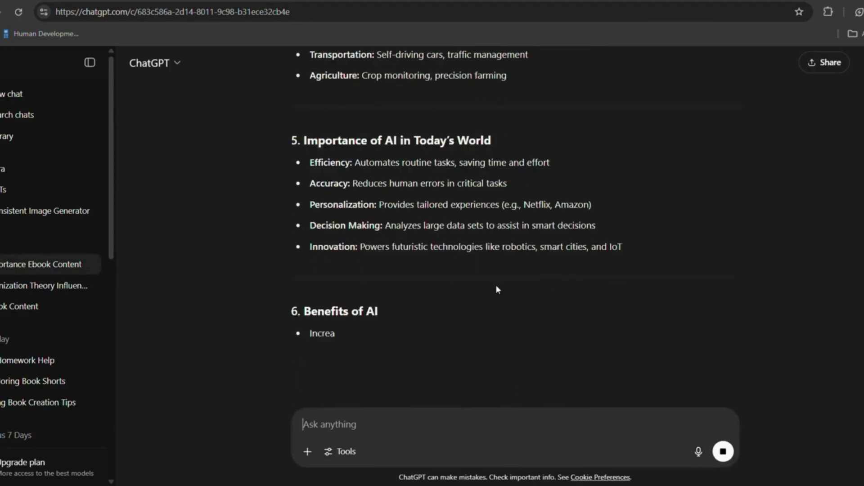
Step: In a new tab on canva.com, search 'e book' and open the Let's Talk About Business template
click(275, 0)
text(canva.com)
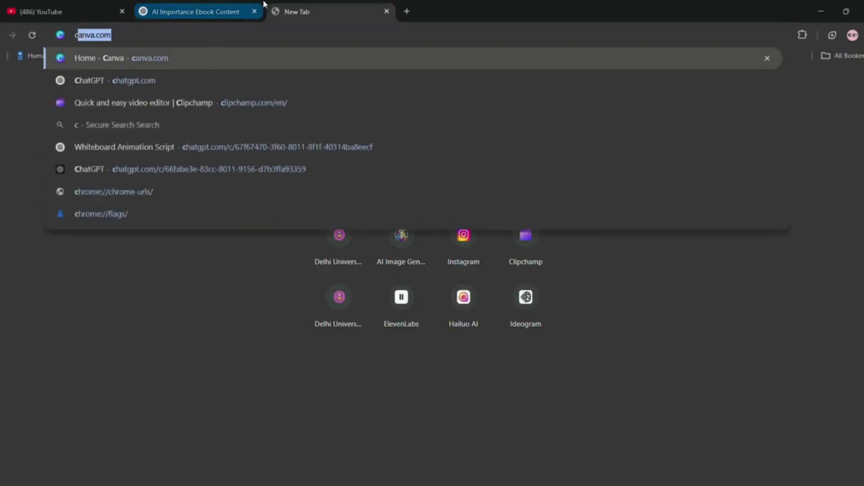
key(Return)
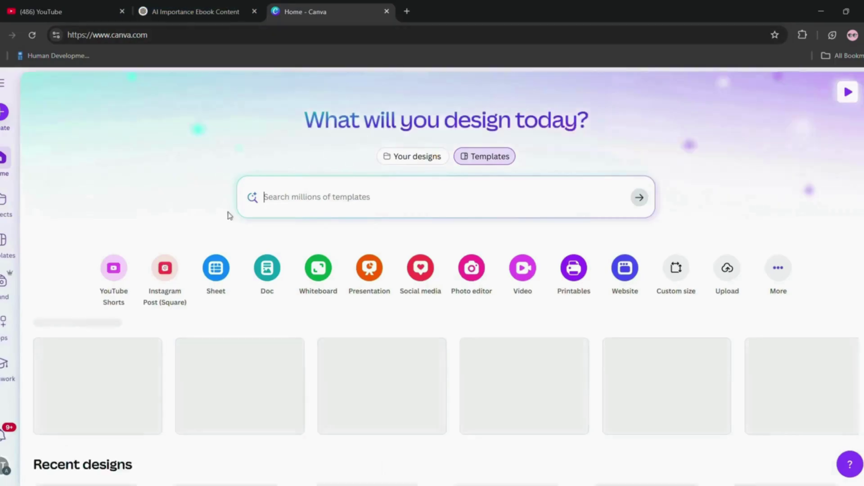
text(e book)
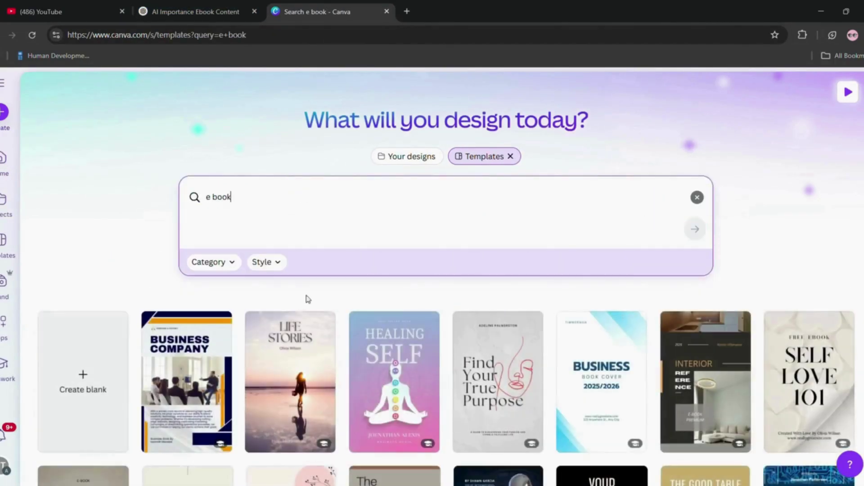
scroll(304, 299, down, 9)
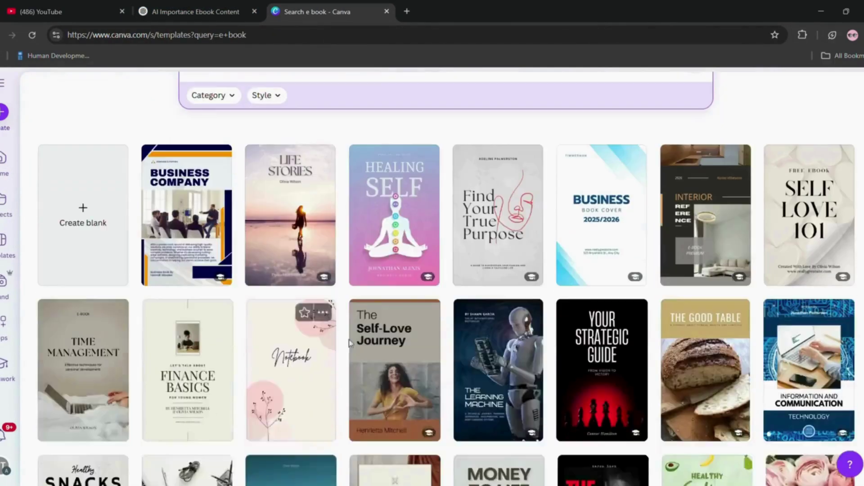
scroll(277, 269, down, 3)
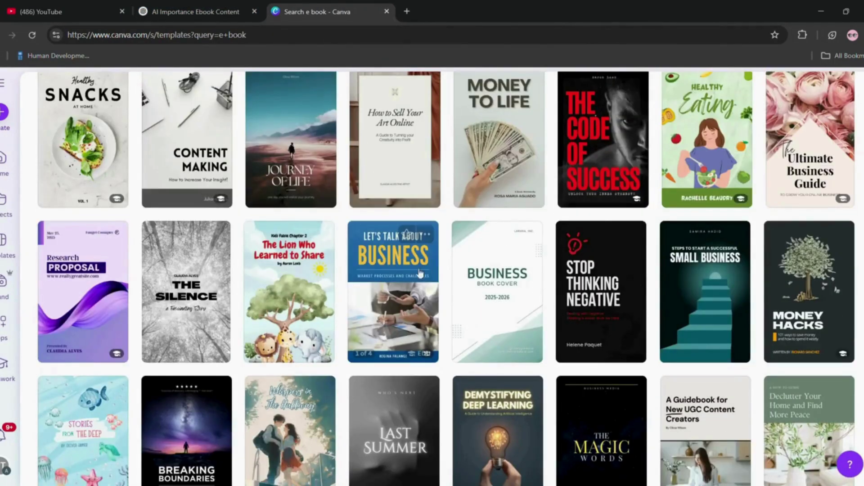
click(404, 289)
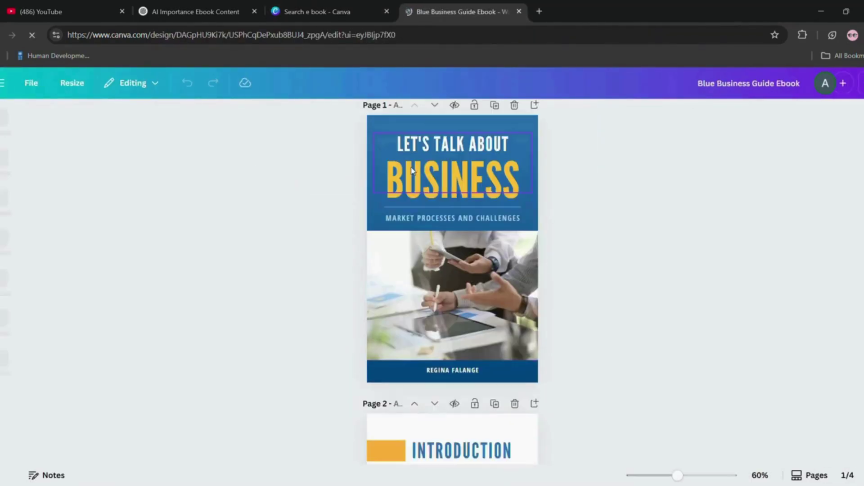
Step: Ask ChatGPT to 'please provide me cover page content for this book'
click(424, 182)
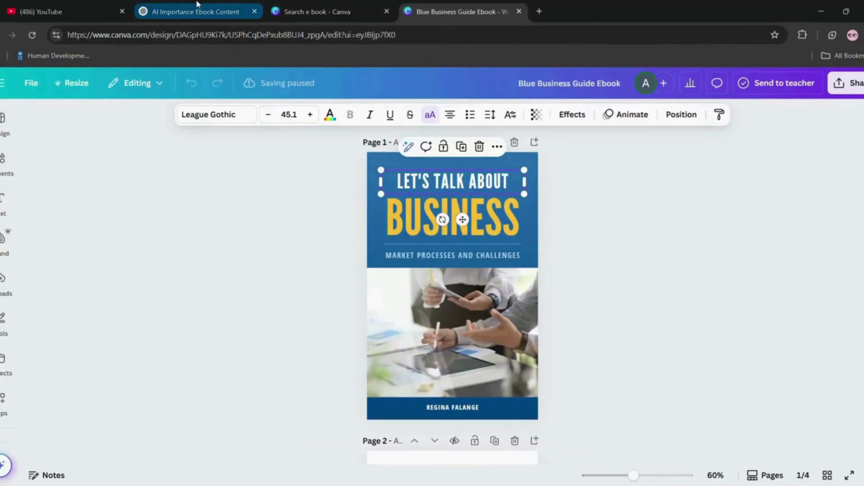
click(198, 11)
text(ple)
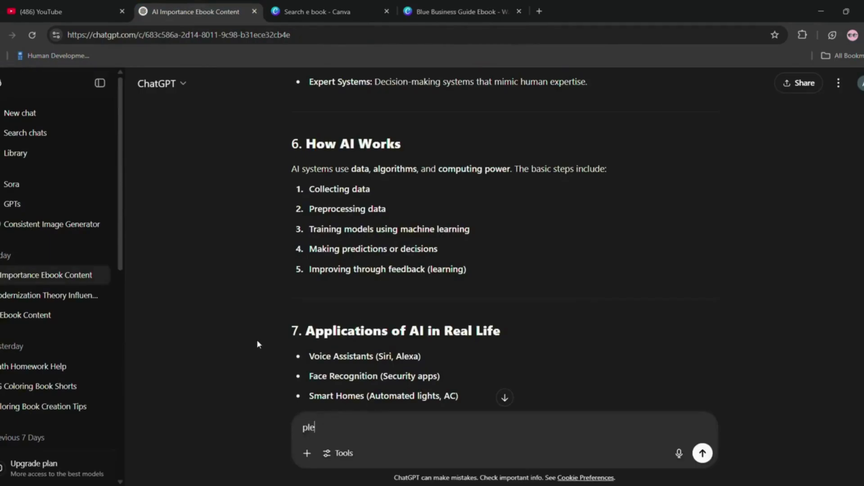
text(ase provide me cover page content fo)
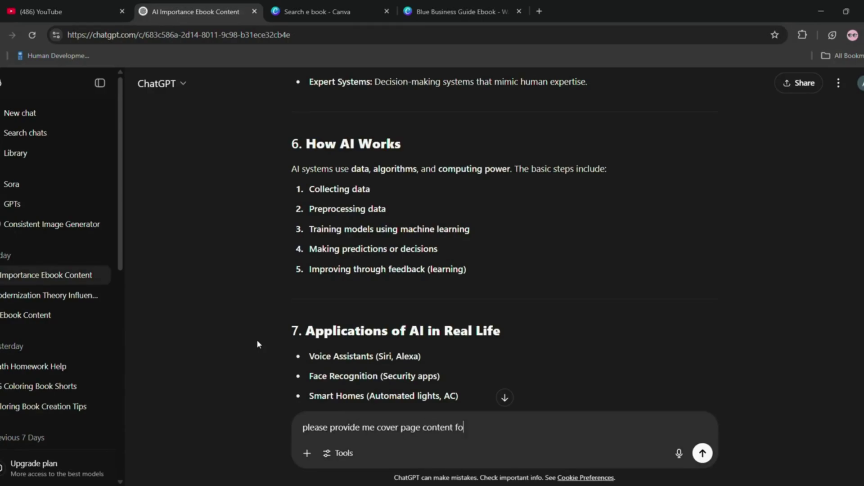
text(r this book)
key(Return)
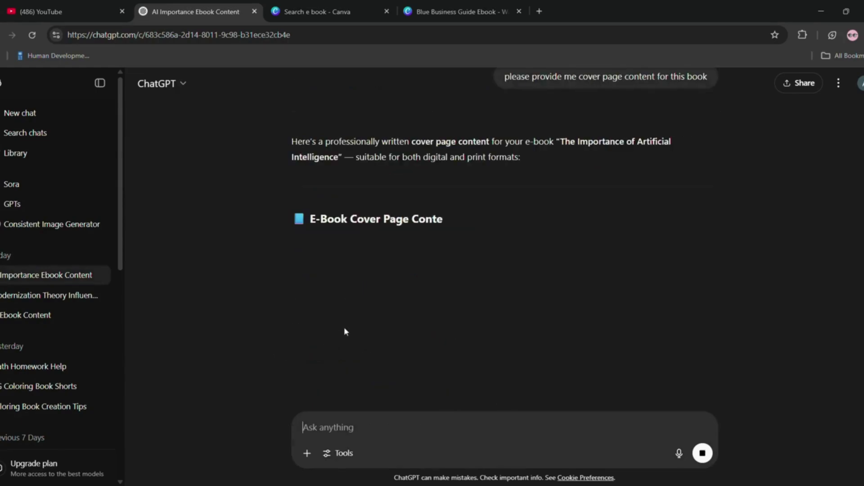
Step: Review the cover reply and copy the title 'The Importance of Artificial Intelligence'
scroll(335, 334, down, 5)
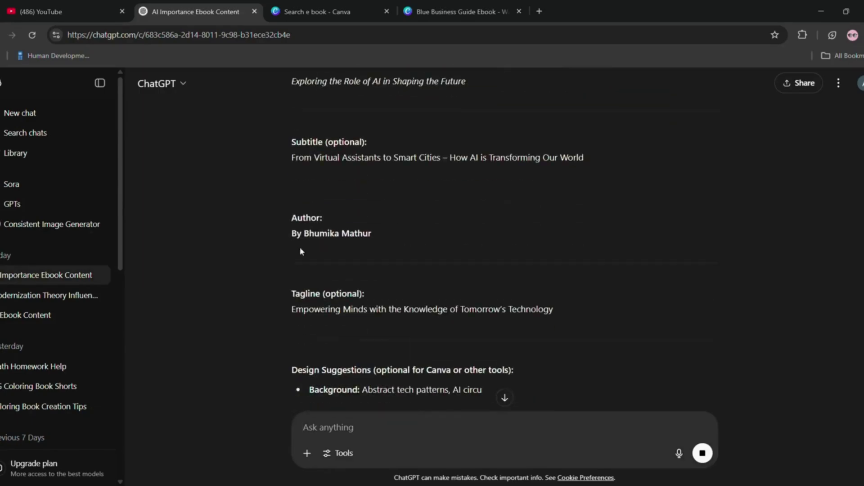
scroll(354, 329, up, 5)
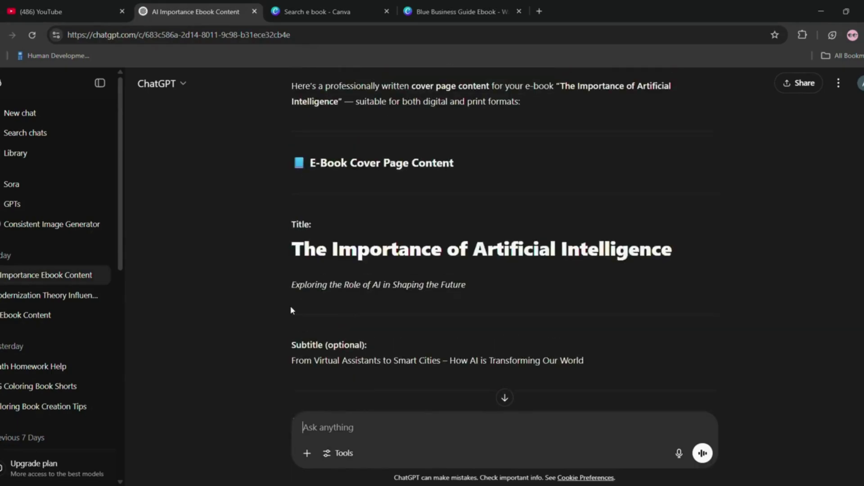
scroll(451, 265, down, 6)
scroll(452, 268, down, 2)
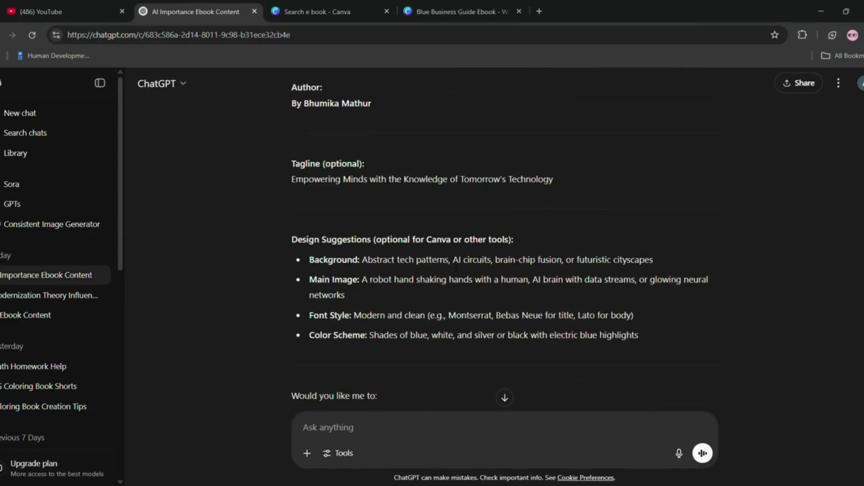
scroll(454, 268, up, 2)
scroll(455, 267, down, 1)
scroll(455, 268, up, 5)
drag(292, 119, 672, 119)
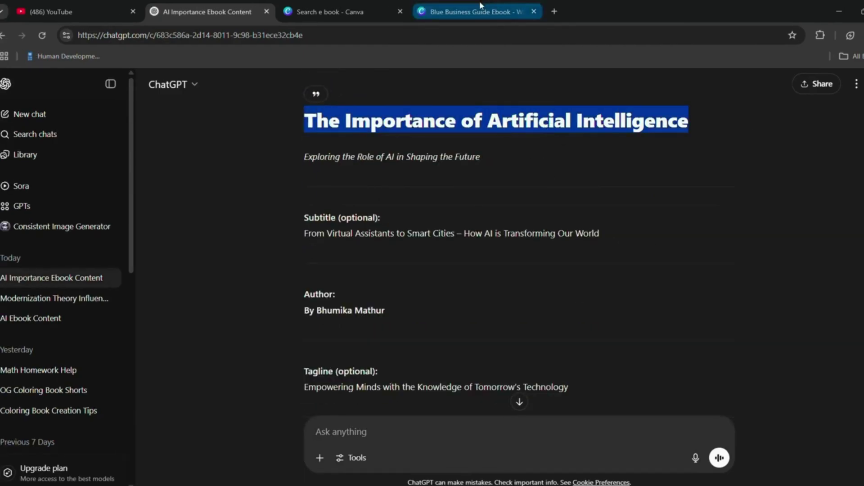
Step: Replace the BUSINESS heading with the copied title, wrapped onto two lines
click(479, 8)
double_click(424, 223)
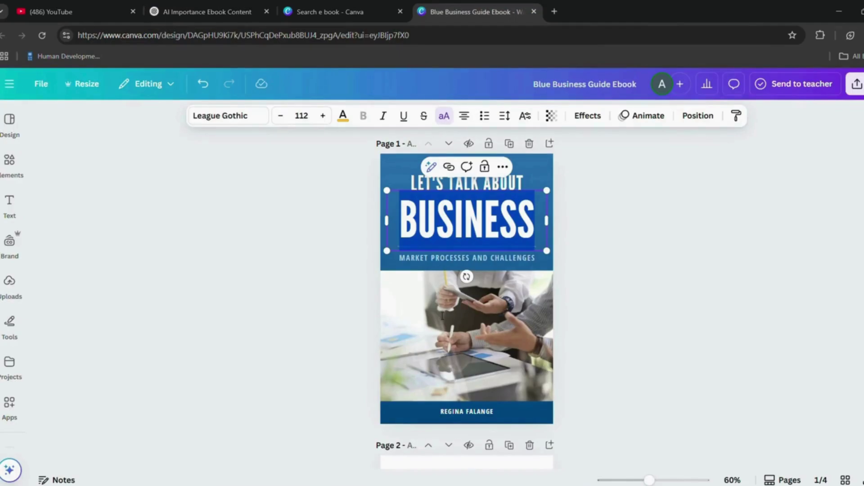
key(ctrl+v)
drag(553, 357, 856, 289)
drag(850, 196, 601, 228)
Step: Move the title into the blue header beneath 'Let's Talk About' at size 41.3
click(665, 268)
click(581, 289)
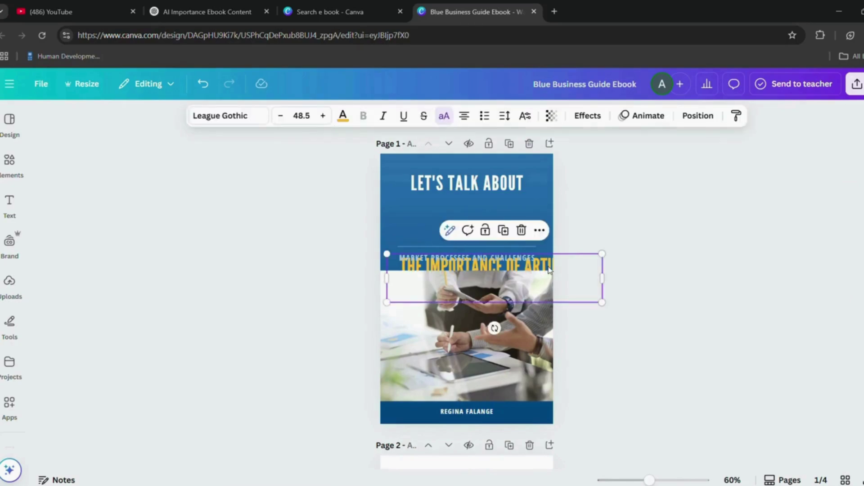
drag(581, 289, 553, 237)
drag(577, 201, 561, 213)
drag(491, 229, 495, 223)
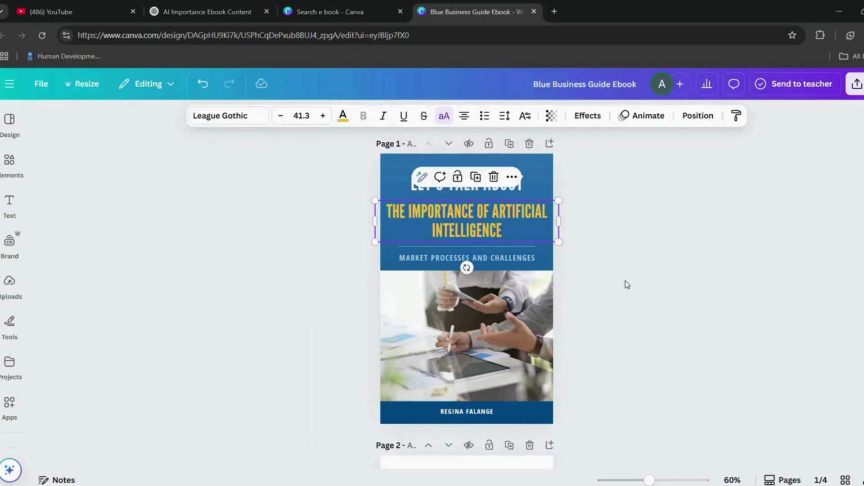
click(625, 284)
click(482, 260)
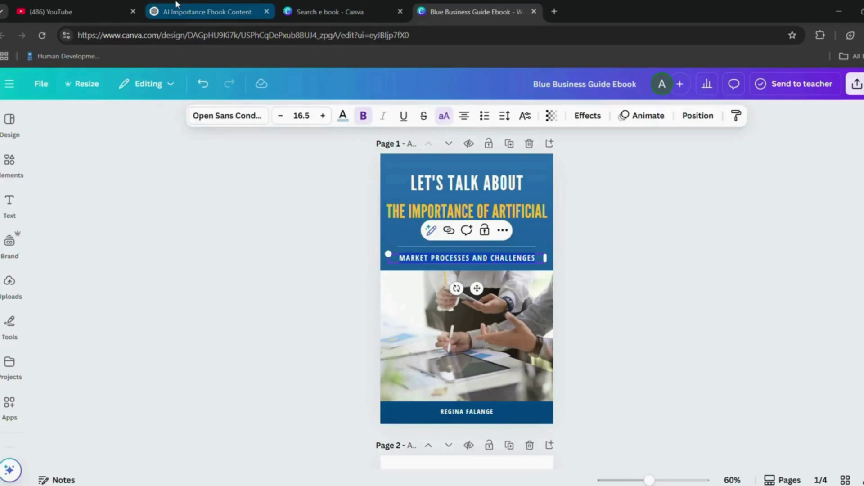
Step: Replace the subtitle with 'Exploring the Role of AI in Shaping the Future' from ChatGPT
click(203, 12)
click(456, 178)
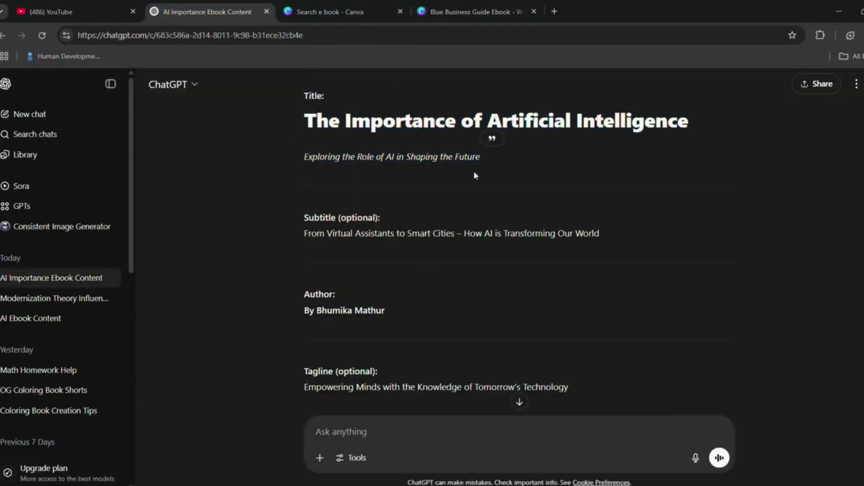
drag(304, 157, 472, 167)
key(ctrl+c)
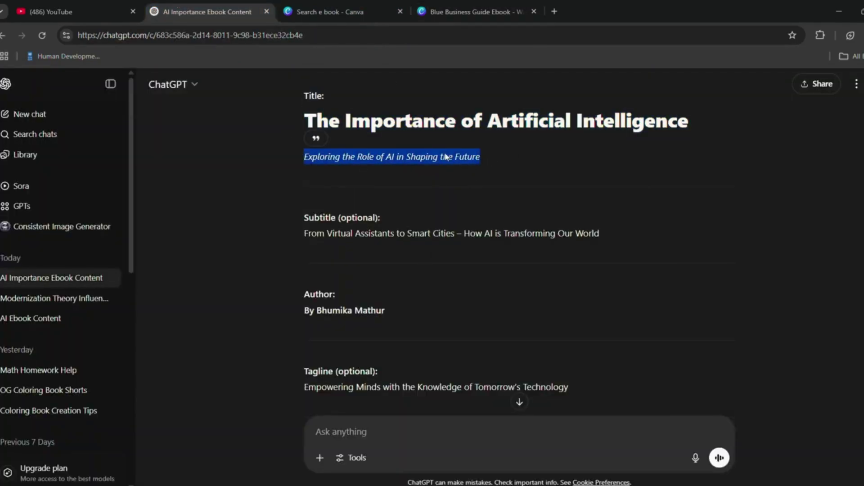
click(472, 12)
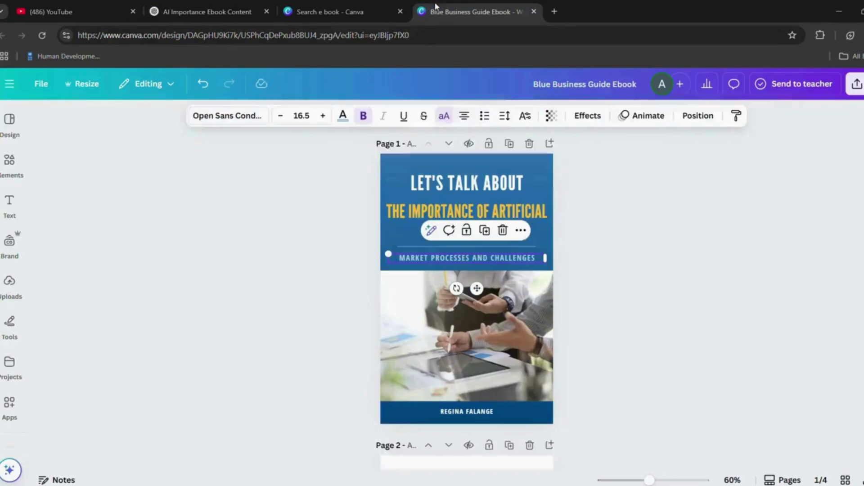
key(ctrl+v)
Step: Fit the subtitle on one line at size 14.1, positioned beneath the title
drag(546, 263, 588, 260)
click(654, 245)
click(416, 258)
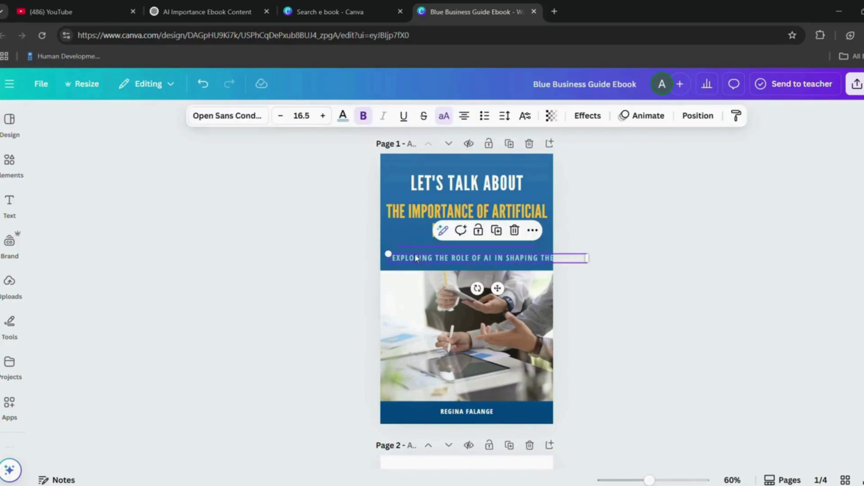
key(ctrl+shift+comma)
drag(506, 263, 498, 263)
drag(381, 255, 391, 255)
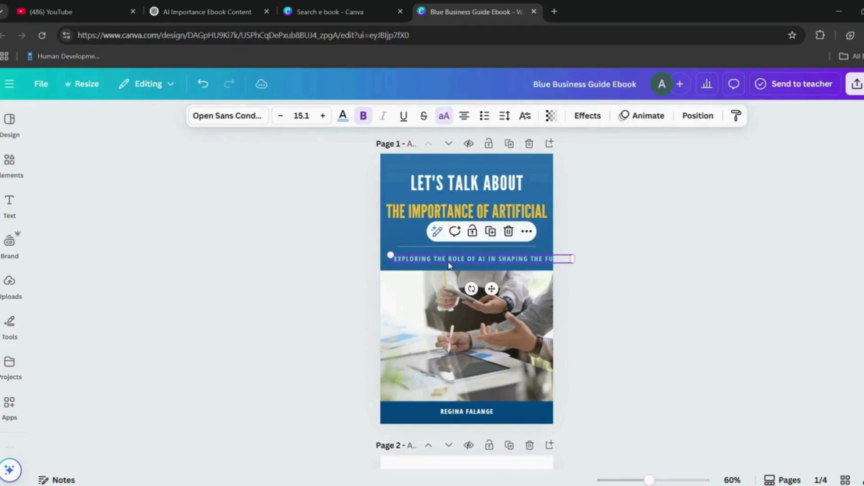
drag(525, 264, 509, 261)
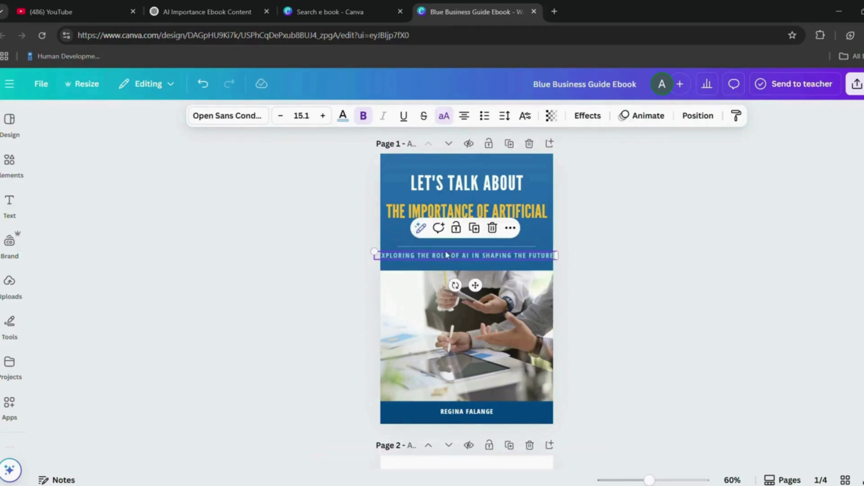
drag(381, 255, 387, 256)
drag(475, 285, 482, 297)
Step: Change the cover's author line to 'BY' followed by the new author's full name
click(688, 237)
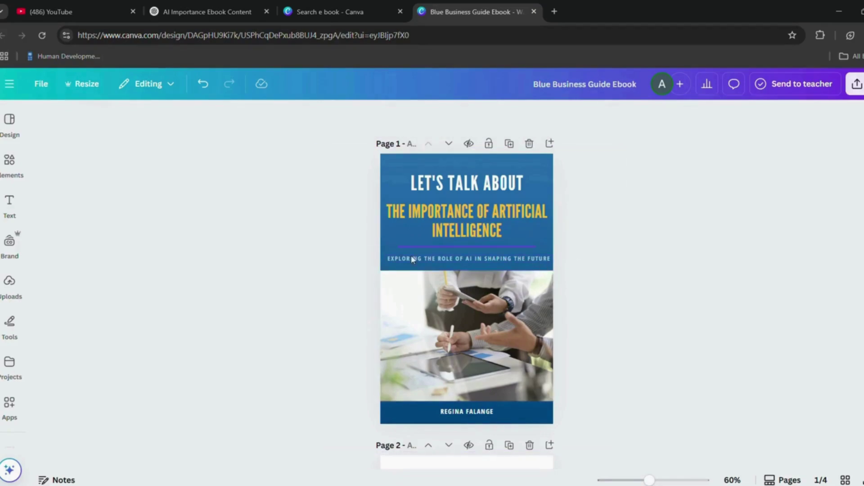
click(468, 411)
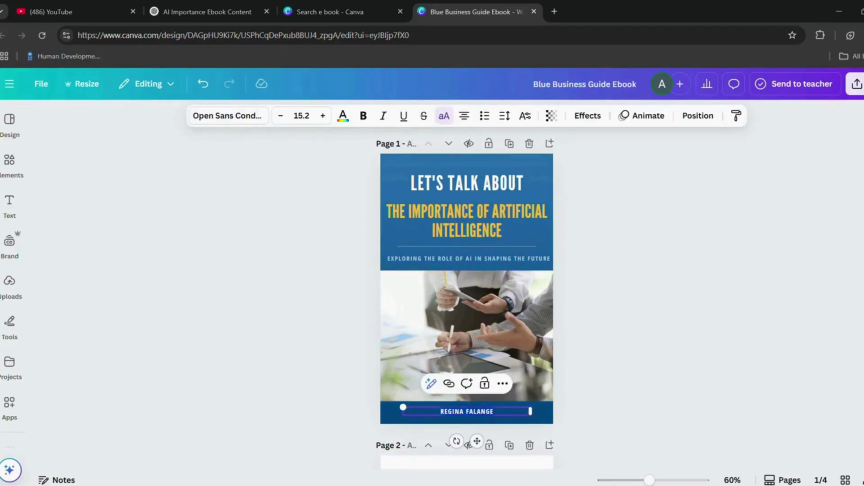
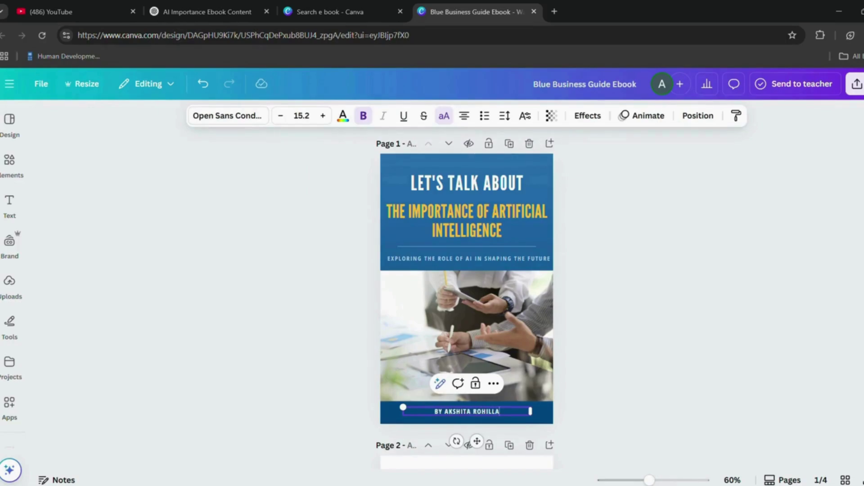
key(Escape)
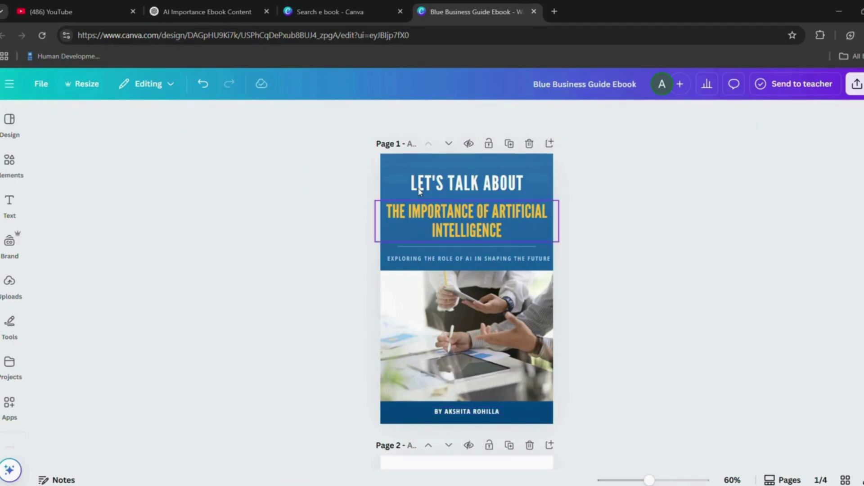
click(450, 324)
Step: Search the Elements library for 'ai' and browse the photo results
click(9, 162)
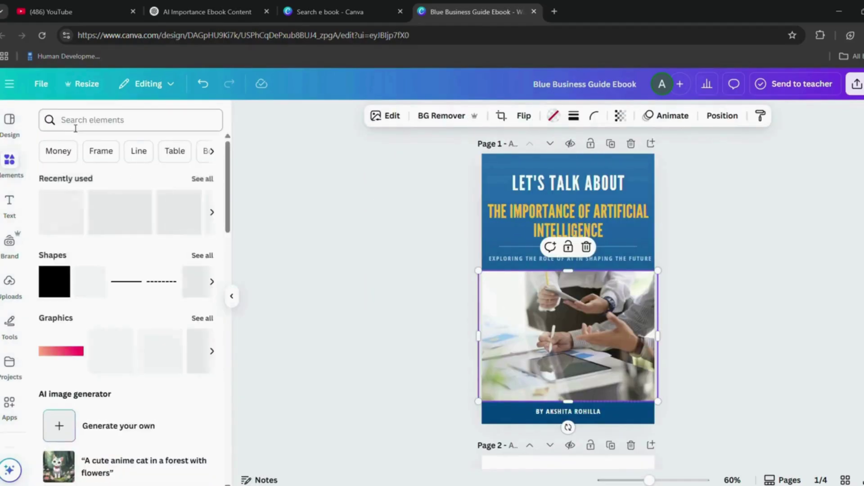
click(68, 124)
text(ai)
key(Return)
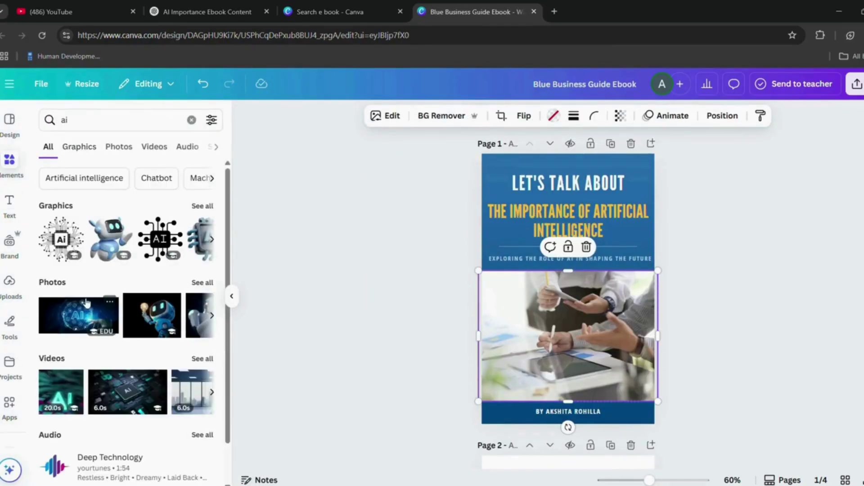
click(80, 146)
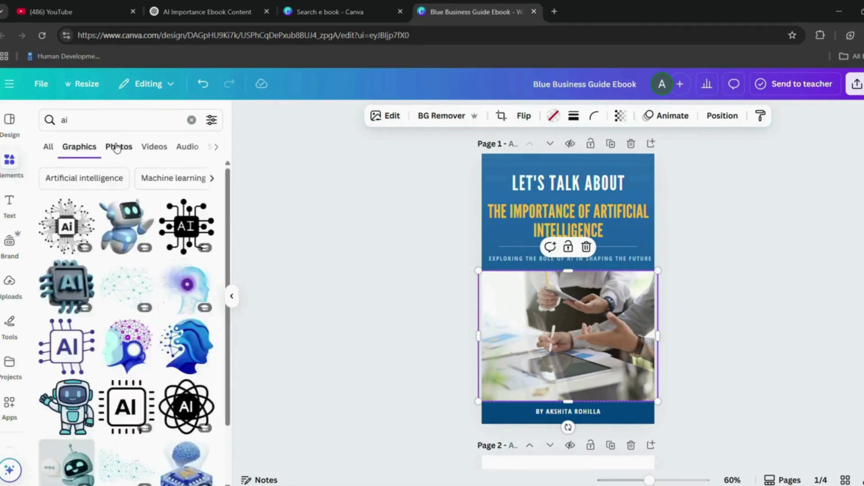
click(119, 147)
scroll(119, 276, down, 2)
scroll(117, 276, down, 5)
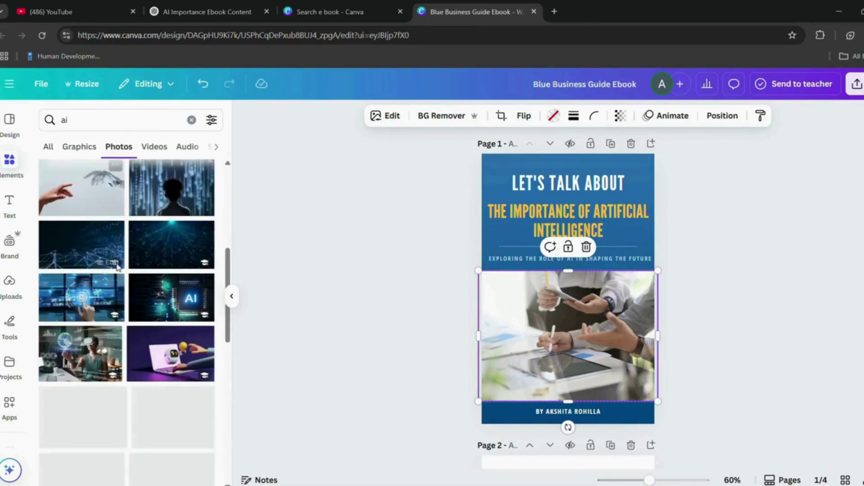
scroll(107, 288, down, 1)
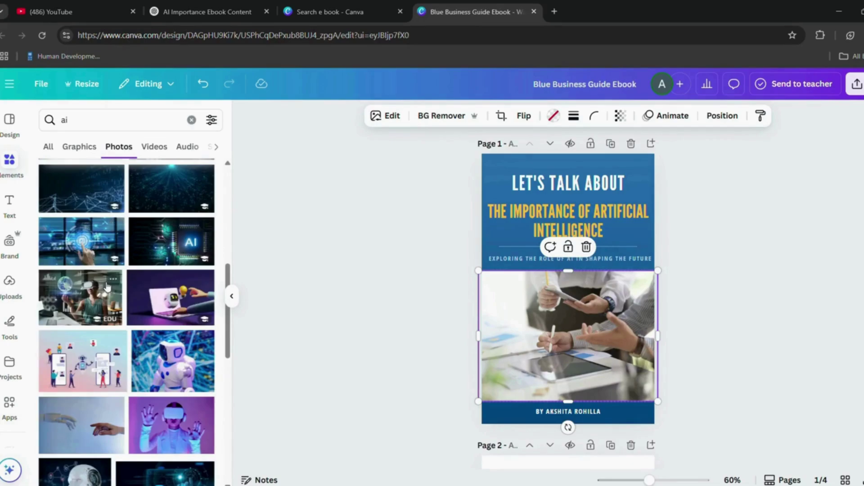
scroll(107, 287, down, 3)
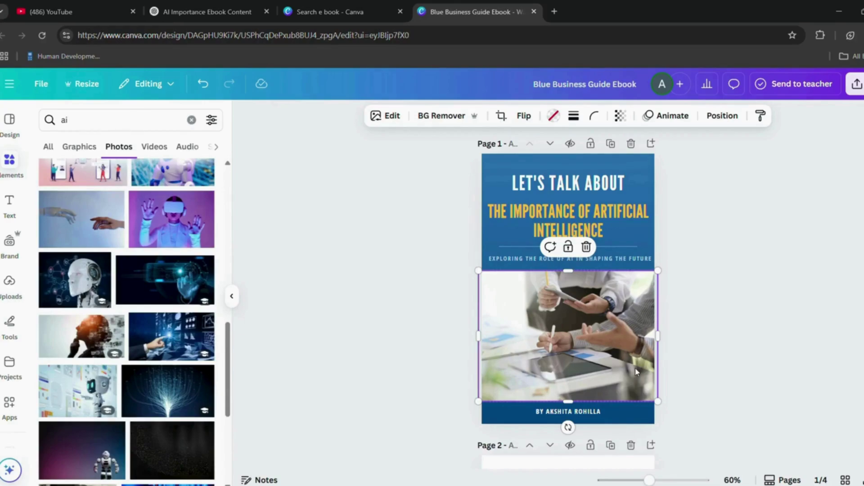
Step: Swap the cover's office photo for the white robot-head photo
key(Delete)
drag(74, 279, 486, 317)
scroll(568, 292, down, 3)
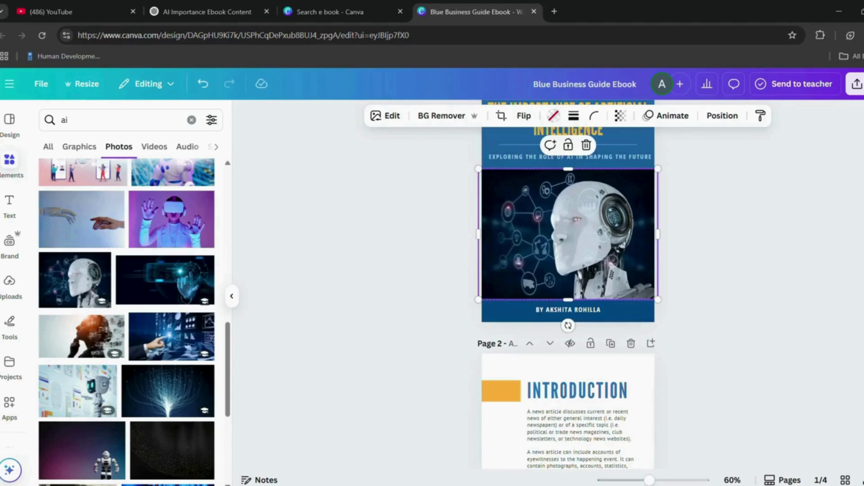
scroll(568, 292, up, 3)
click(785, 279)
click(552, 186)
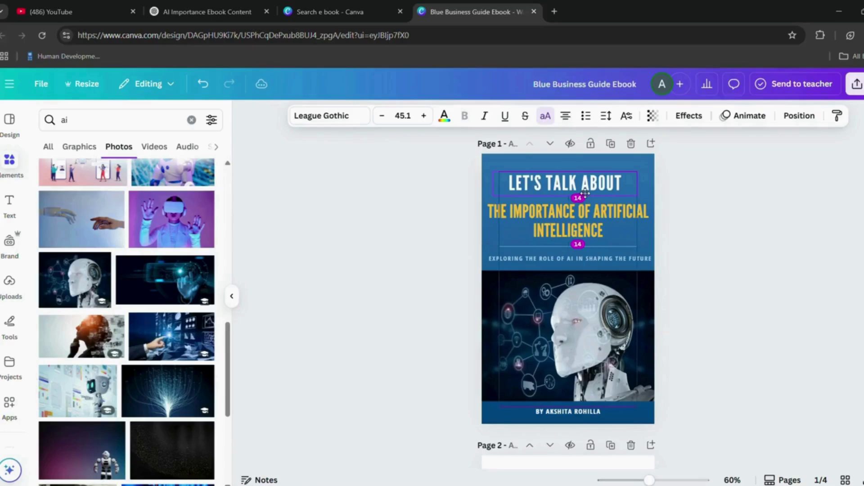
scroll(568, 293, down, 5)
click(600, 218)
scroll(600, 217, down, 4)
scroll(604, 260, up, 7)
Step: Retitle page 2 'TABLE OF CONTENT' on one line, shifting it and the orange bar left
double_click(577, 228)
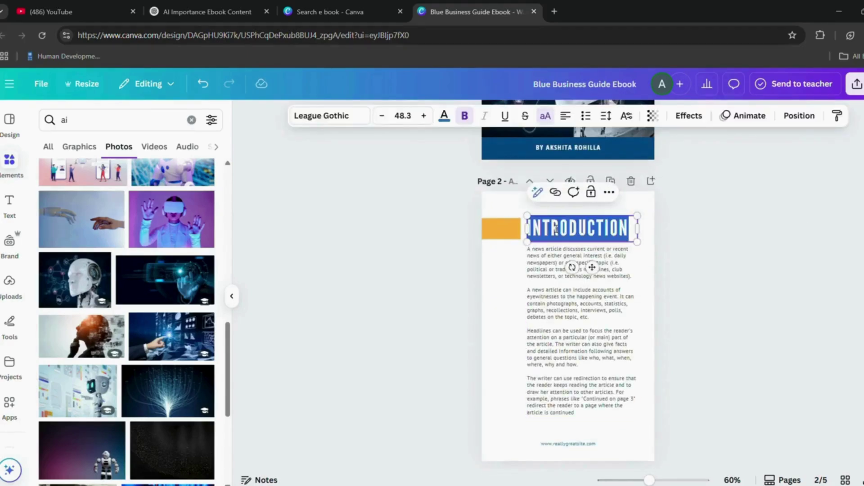
text(TABO)
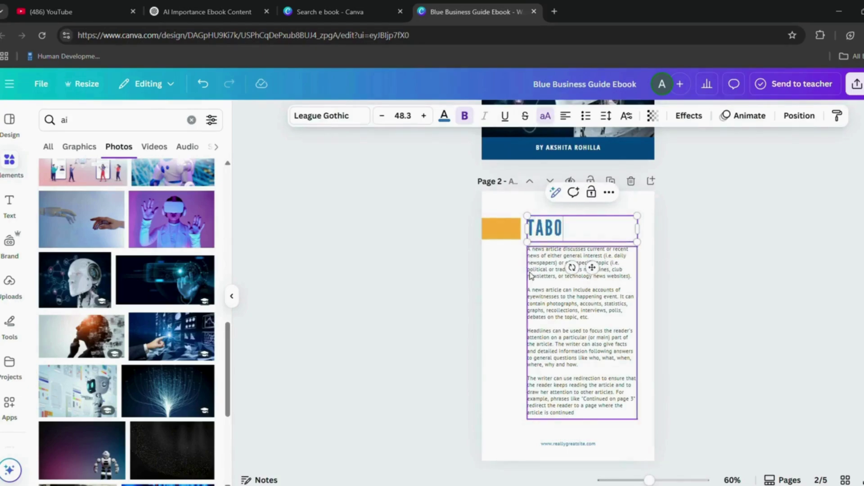
key(BackSpace)
text(LE OF CONTENT)
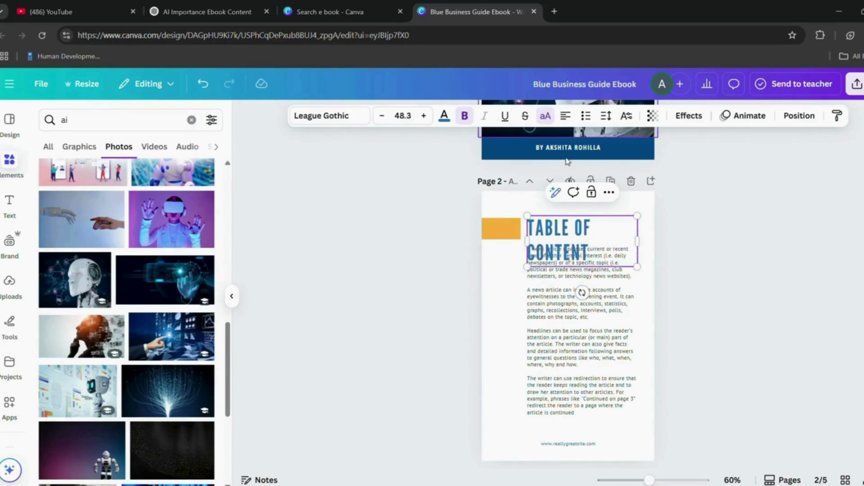
drag(649, 254, 655, 219)
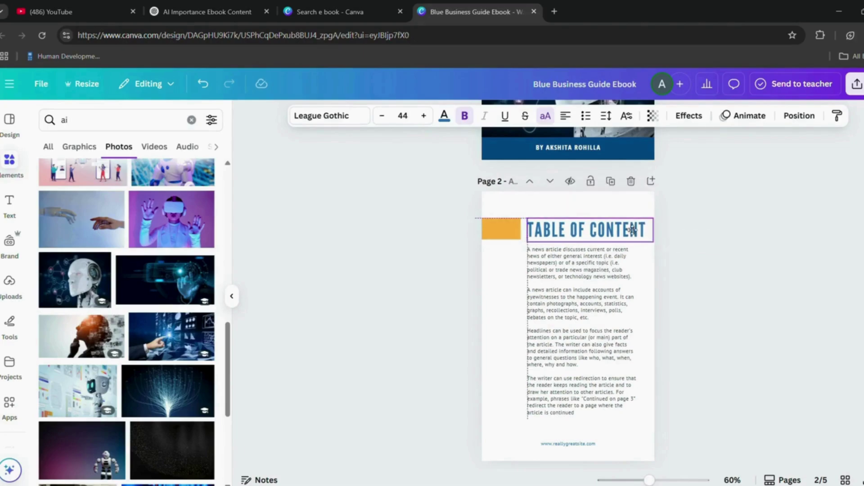
click(700, 217)
drag(509, 228, 492, 229)
drag(564, 241, 562, 237)
Step: Copy the ten-entry table of contents from the ChatGPT draft
click(715, 251)
click(584, 270)
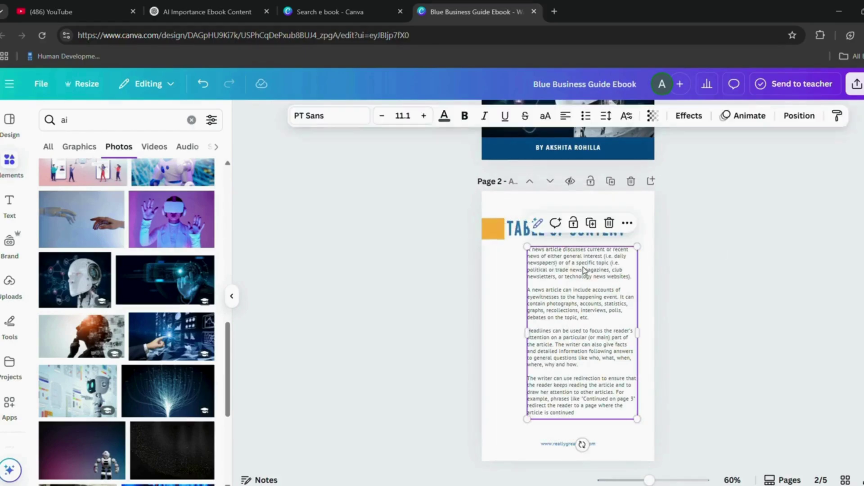
click(207, 11)
scroll(326, 201, up, 15)
drag(331, 201, 368, 390)
key(ctrl+c)
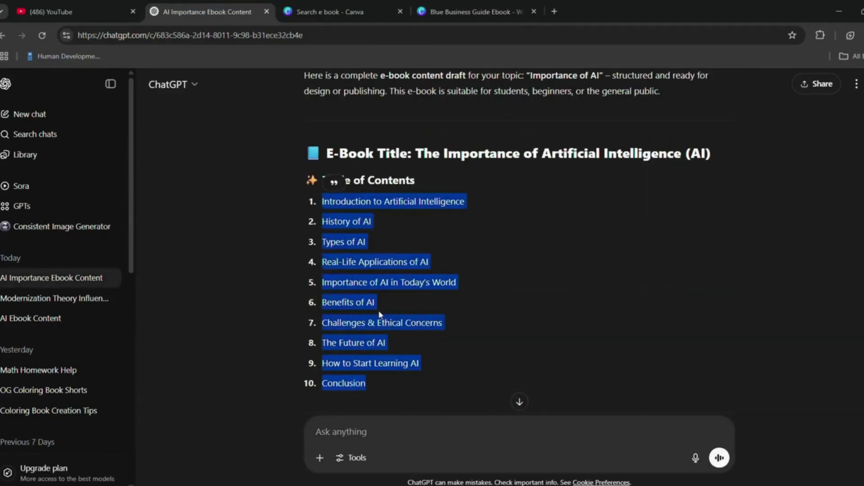
Step: Paste the table of contents into page 2's body, enlarged to 18.6 and moved left
click(472, 11)
double_click(576, 317)
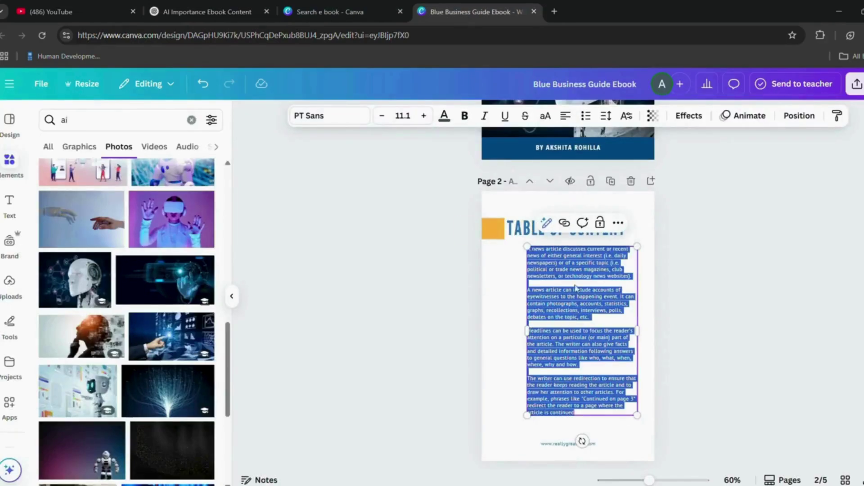
key(ctrl+v)
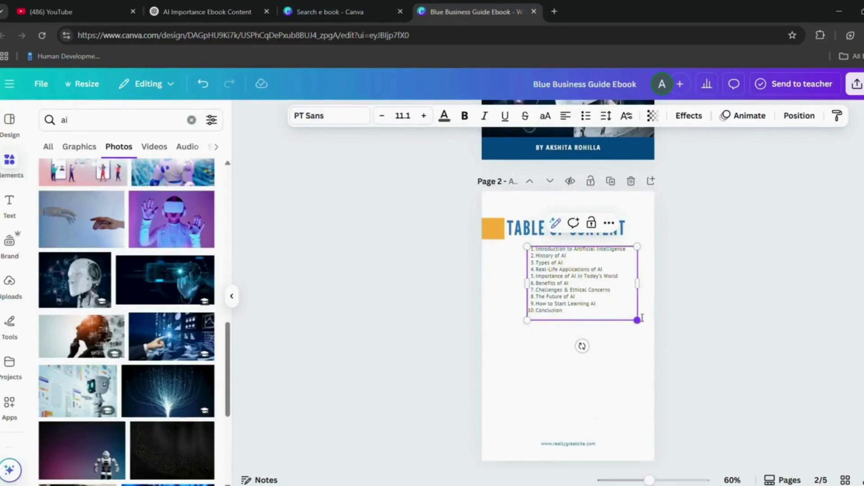
drag(637, 320, 696, 370)
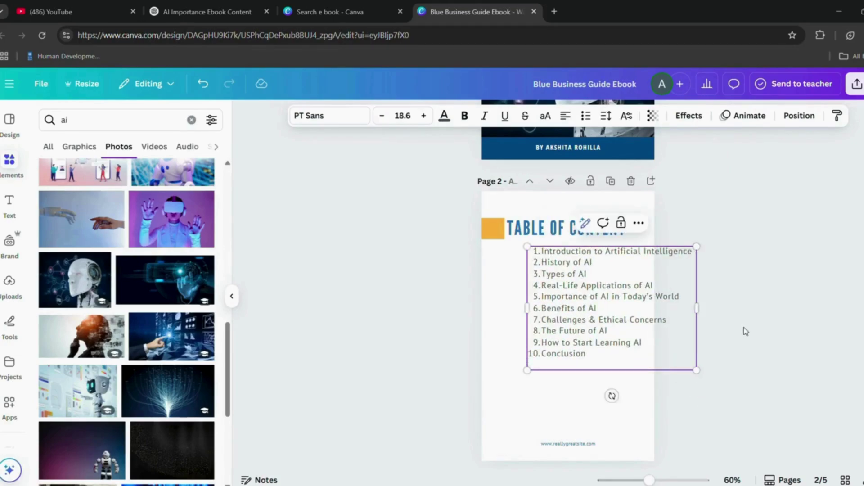
drag(595, 320, 554, 321)
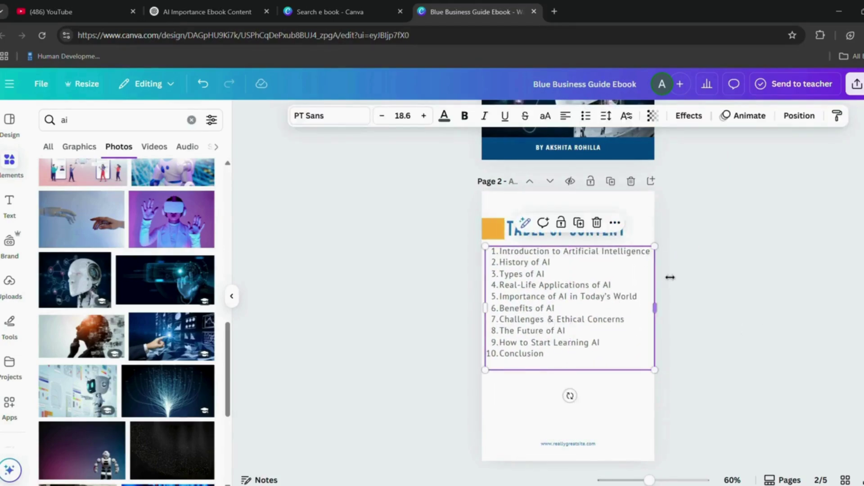
click(668, 317)
scroll(613, 303, down, 6)
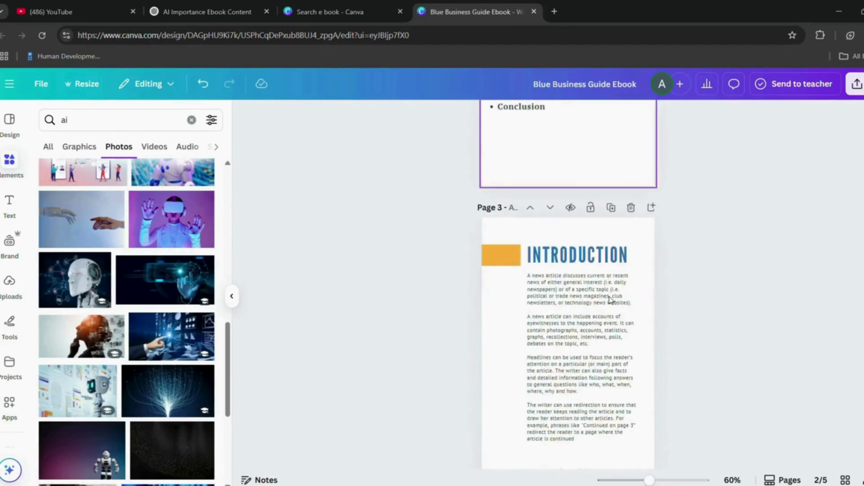
Step: Paste ChatGPT's two introduction paragraphs over page 3's placeholder body text
click(214, 13)
scroll(509, 243, down, 5)
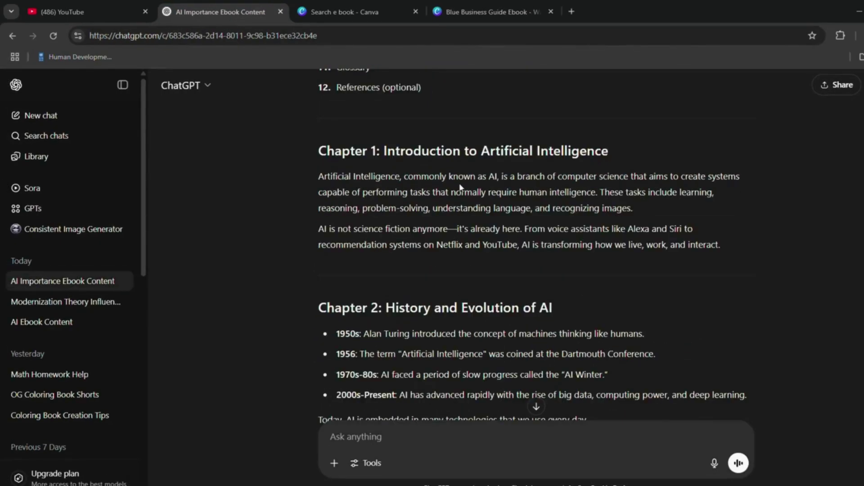
drag(318, 176, 745, 247)
key(ctrl+c)
key(ctrl+Tab)
key(ctrl+Tab)
click(590, 252)
key(ctrl+a)
key(ctrl+v)
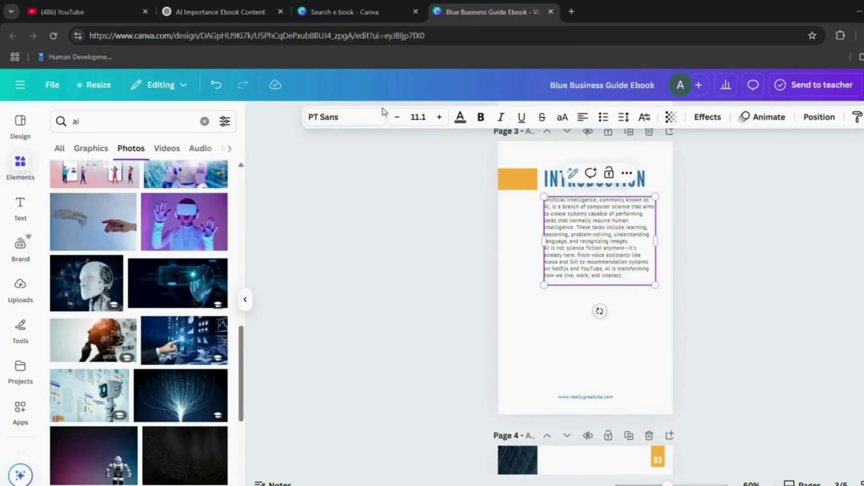
Step: Centre-align and reposition the introduction text, then select the footer web address for removal
click(481, 117)
click(384, 210)
click(558, 252)
drag(558, 252, 567, 266)
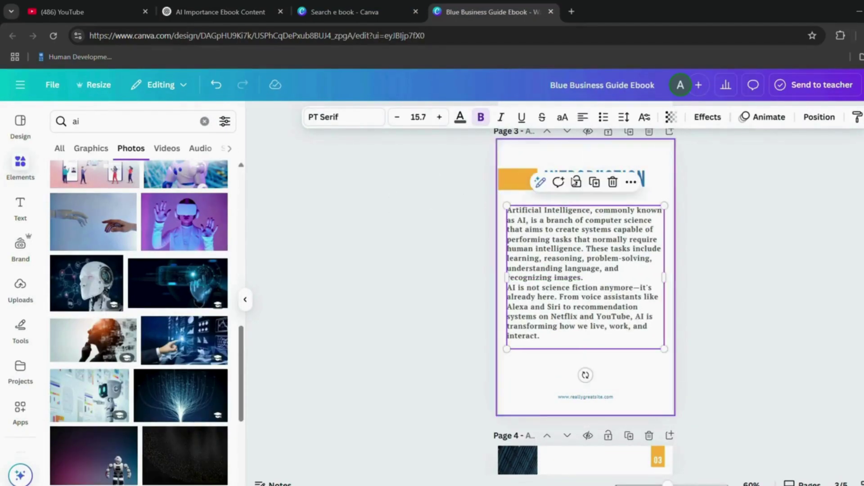
click(583, 117)
click(781, 239)
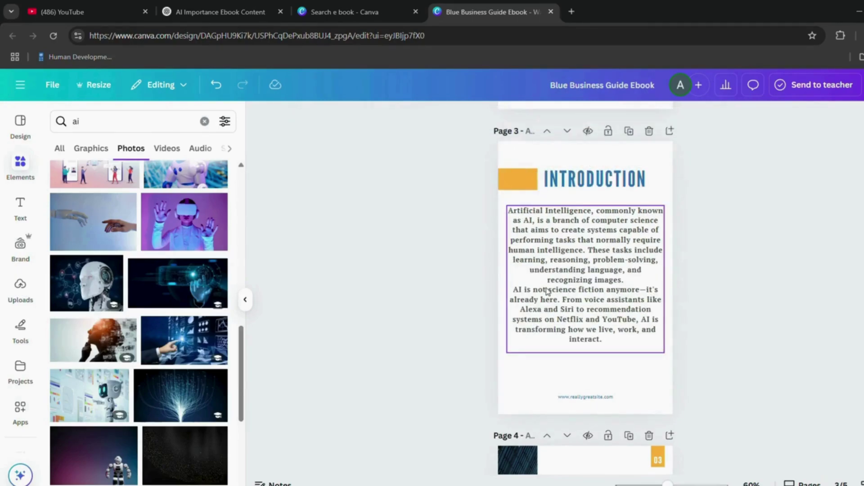
mouse_move(548, 292)
mouse_down()
mouse_move(556, 306)
mouse_move(569, 299)
mouse_move(564, 286)
mouse_up()
click(742, 246)
click(589, 398)
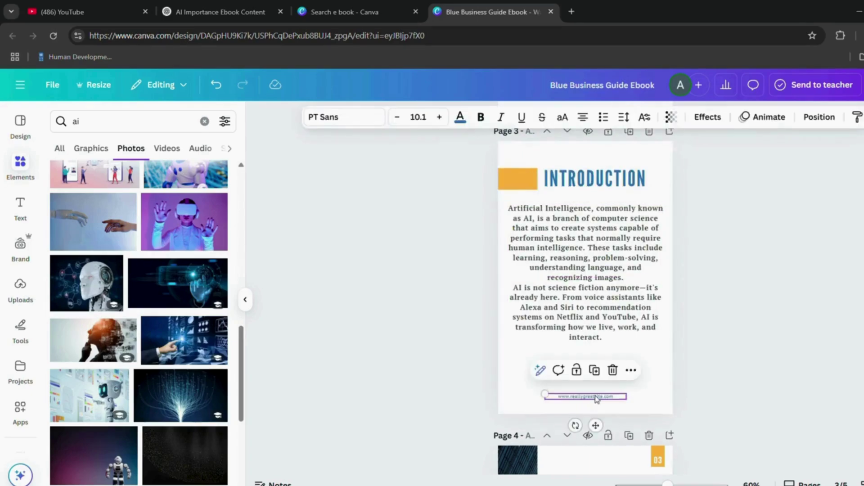
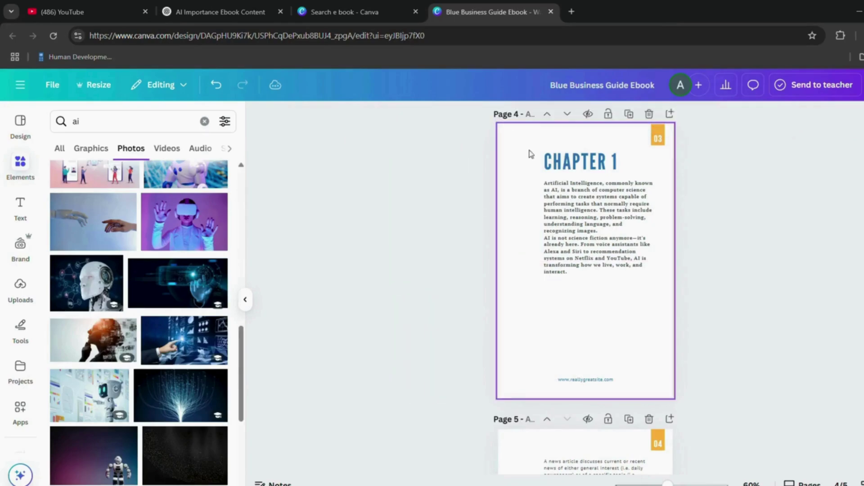
Step: Marquee-select the CHAPTER 1 heading and body text boxes on page 4 together
drag(536, 131, 655, 280)
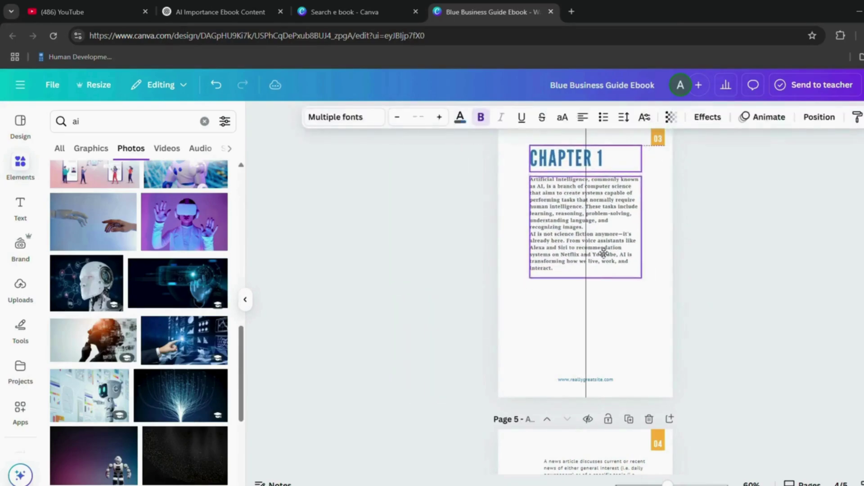
Step: Move the CHAPTER 1 heading and body text into page 4 and nudge them into place
drag(568, 245, 582, 262)
click(516, 199)
drag(603, 195, 603, 189)
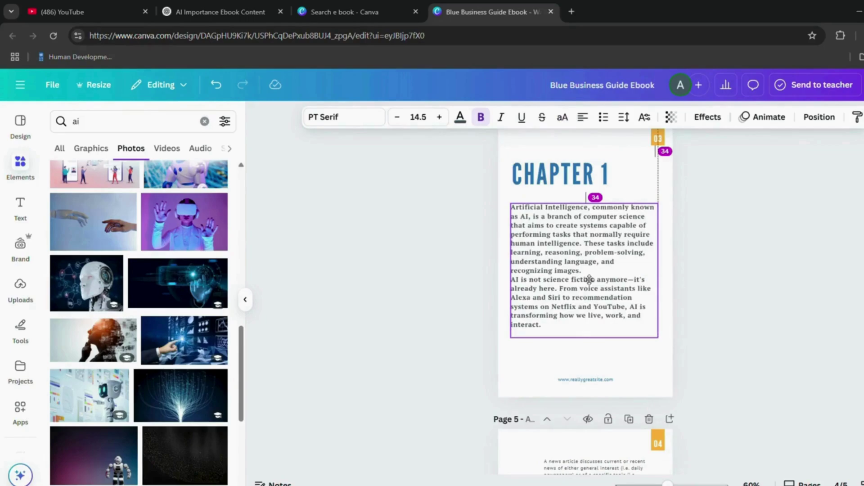
drag(591, 286, 589, 283)
click(689, 271)
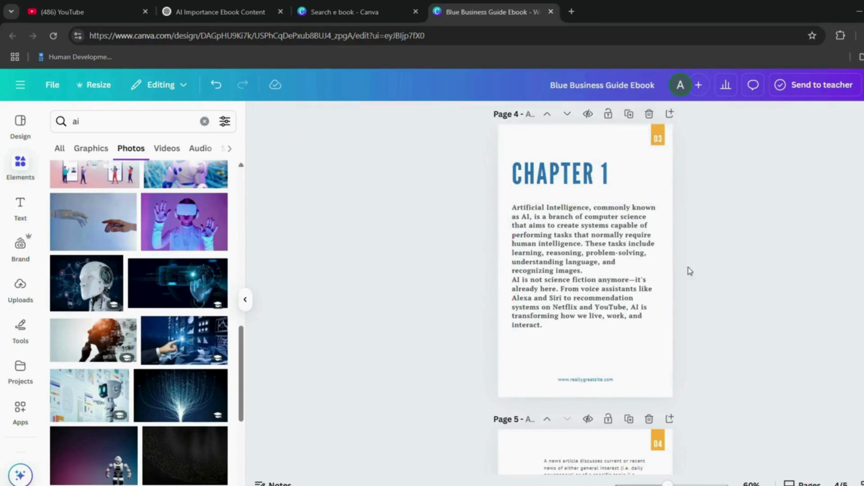
Step: Centre-align the body paragraphs and reposition them on the page
click(558, 211)
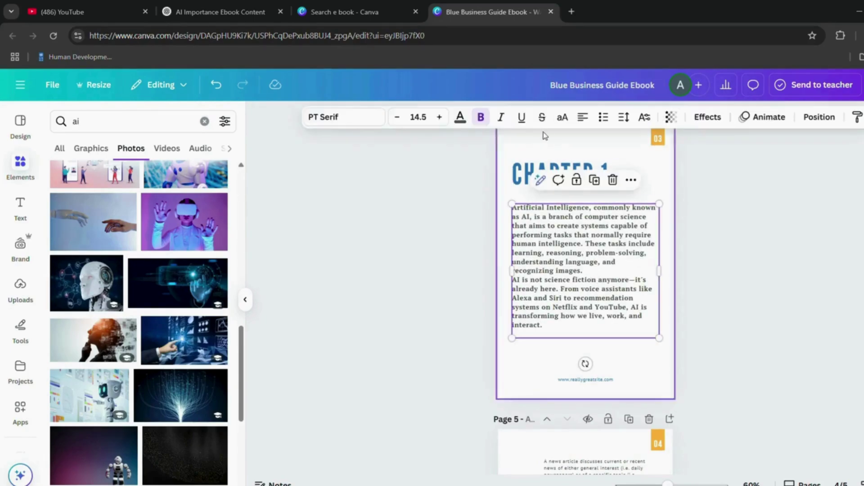
click(586, 115)
click(722, 218)
drag(606, 269, 609, 292)
click(645, 346)
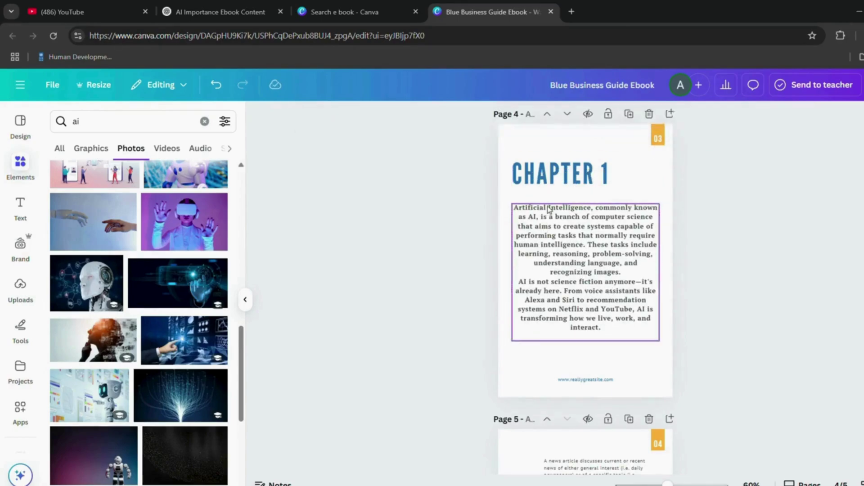
Step: Delete the website address line and fit the CHAPTER 1 heading above the paragraphs
click(600, 378)
click(609, 352)
click(577, 173)
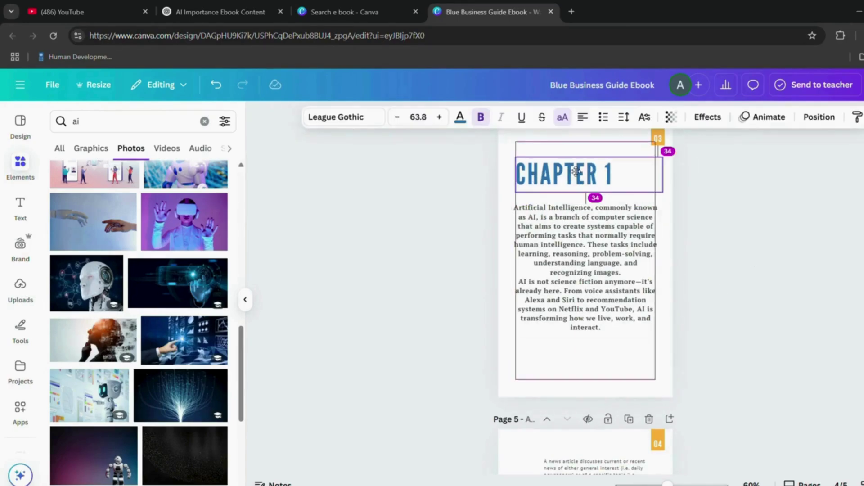
mouse_move(576, 171)
mouse_down()
mouse_move(580, 162)
mouse_move(570, 162)
mouse_move(581, 161)
mouse_move(568, 163)
mouse_move(590, 164)
mouse_up()
drag(690, 175, 633, 175)
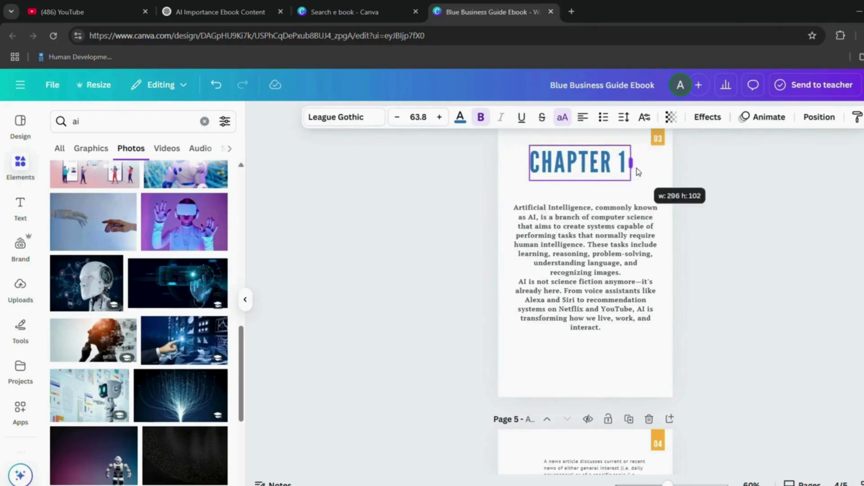
mouse_move(577, 172)
mouse_down()
mouse_move(581, 181)
mouse_move(572, 172)
mouse_up()
Step: Settle the CHAPTER 1 heading's final position on page 4
click(738, 214)
click(714, 207)
scroll(672, 194, down, 6)
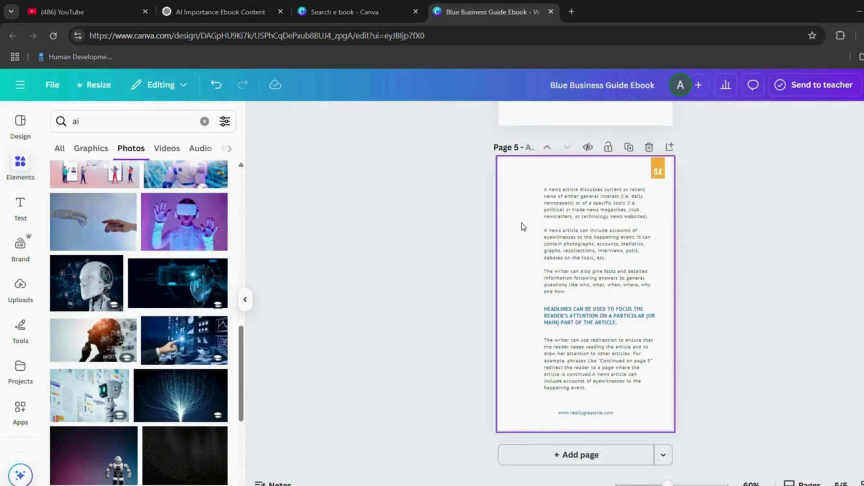
scroll(559, 248, up, 4)
Step: Delete the news-article page and duplicate page 4, retitling the copy CHAPTER 2
click(650, 319)
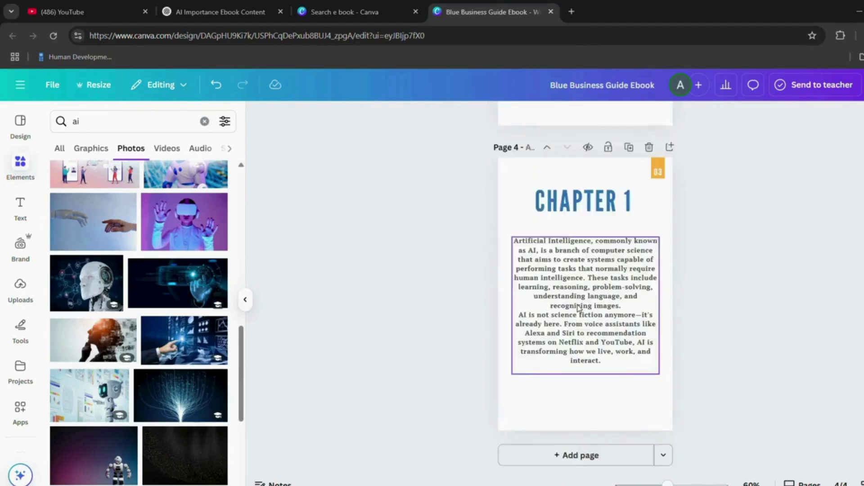
click(629, 204)
double_click(598, 245)
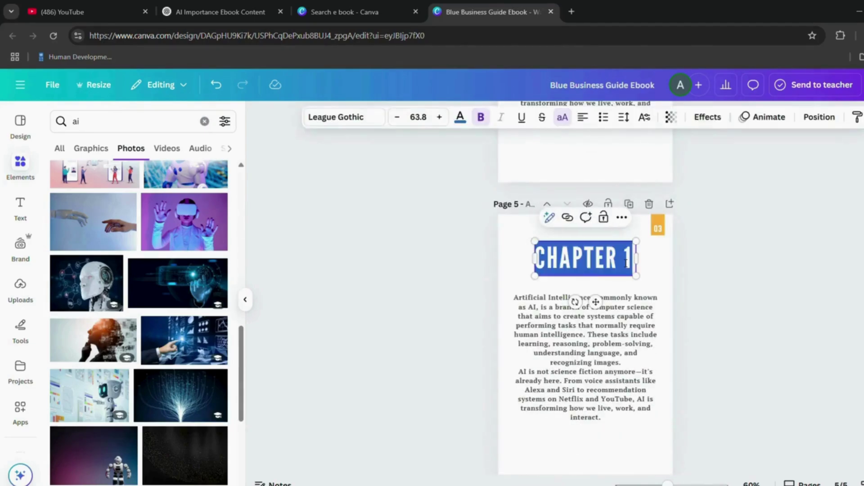
click(630, 263)
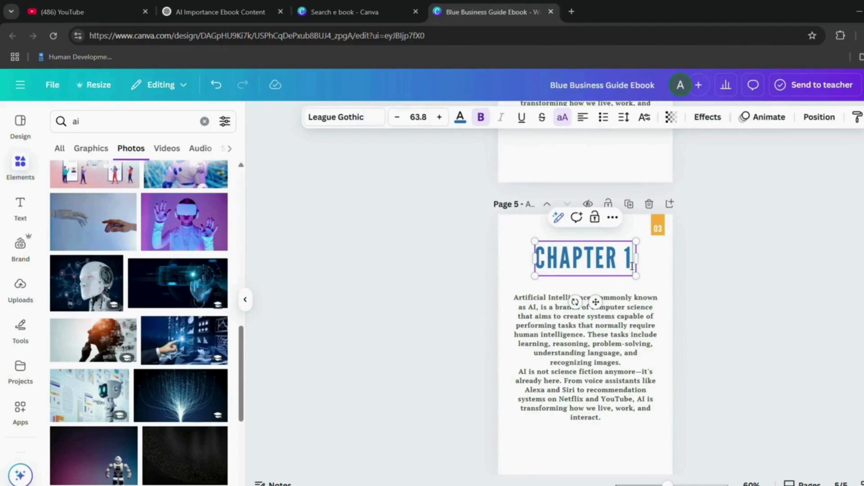
drag(647, 287, 670, 284)
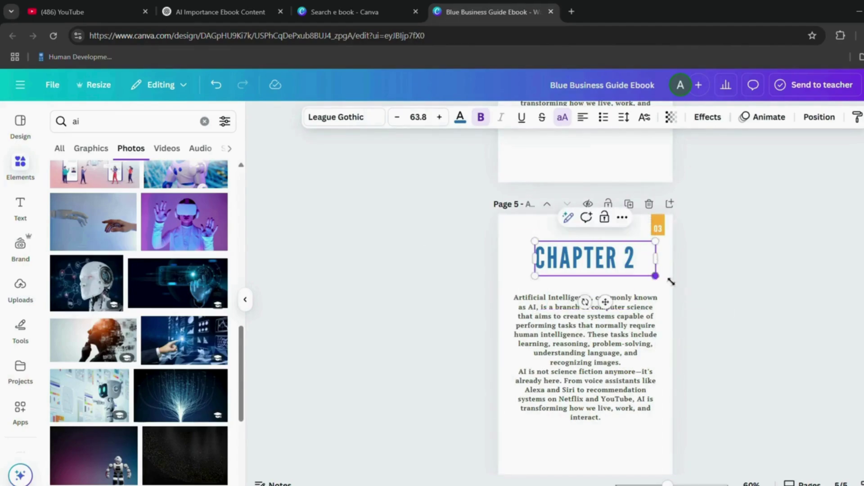
Step: Select the copy's old body text and bring up the ChatGPT chat
click(650, 328)
double_click(650, 328)
click(250, 12)
Step: Copy the Chapter 2 AI-history bullets from the ChatGPT chat
scroll(531, 247, down, 3)
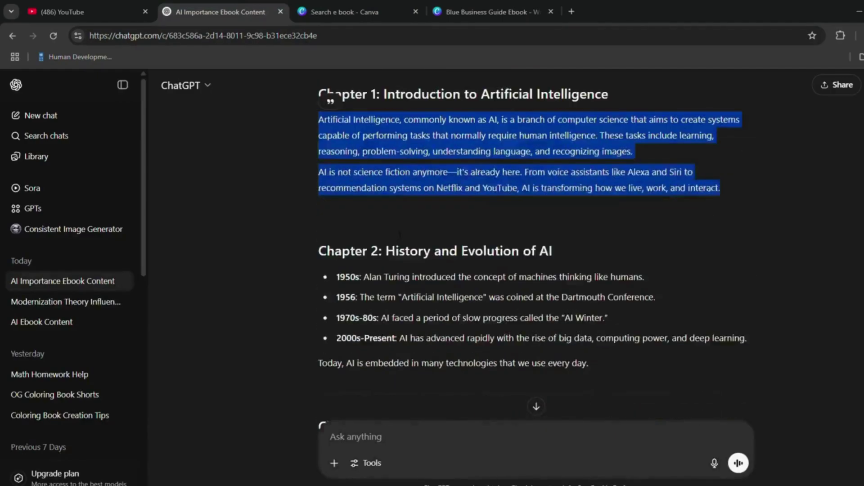
drag(336, 220, 593, 295)
key(ctrl+c)
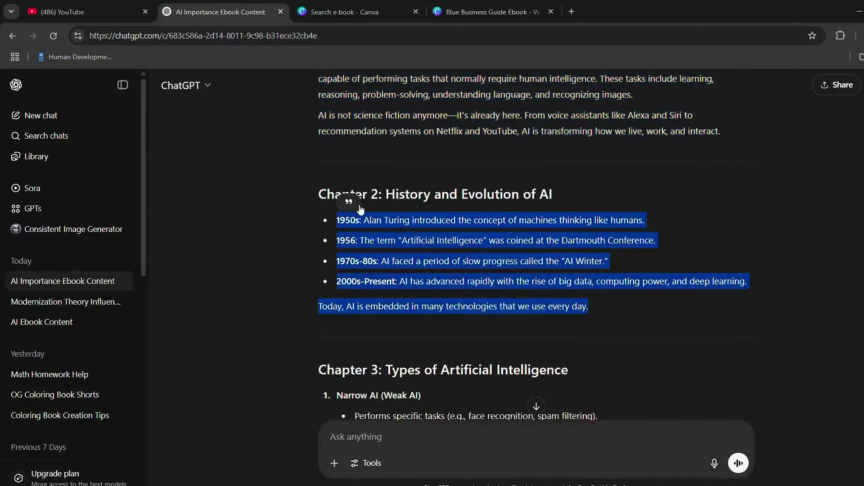
click(439, 13)
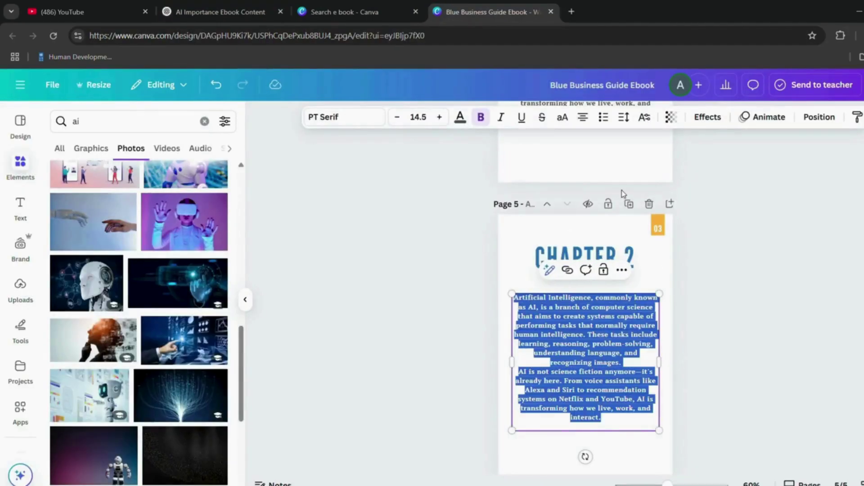
click(216, 12)
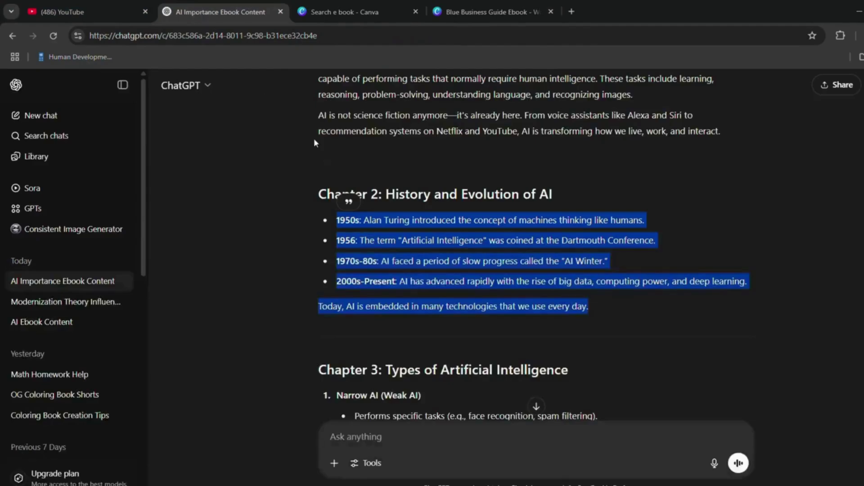
click(450, 12)
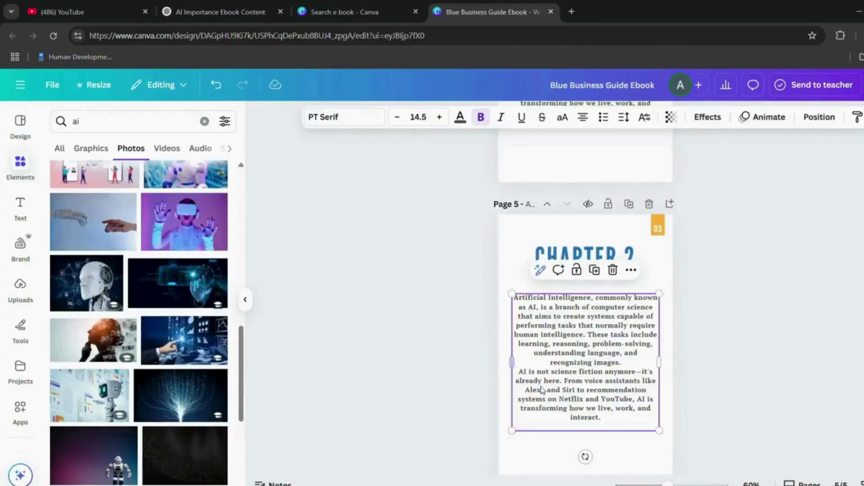
Step: Replace page 5's body text with the pasted AI timeline bullets and justify them
triple_click(599, 353)
key(ctrl+z)
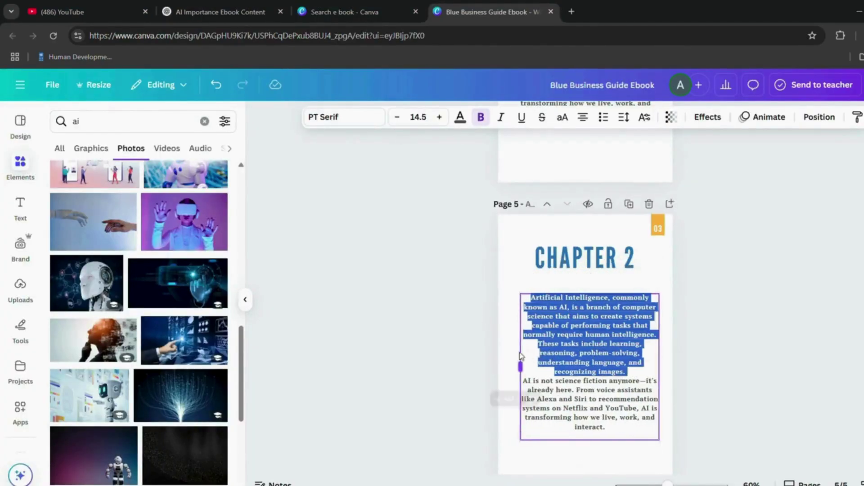
key(ctrl+a)
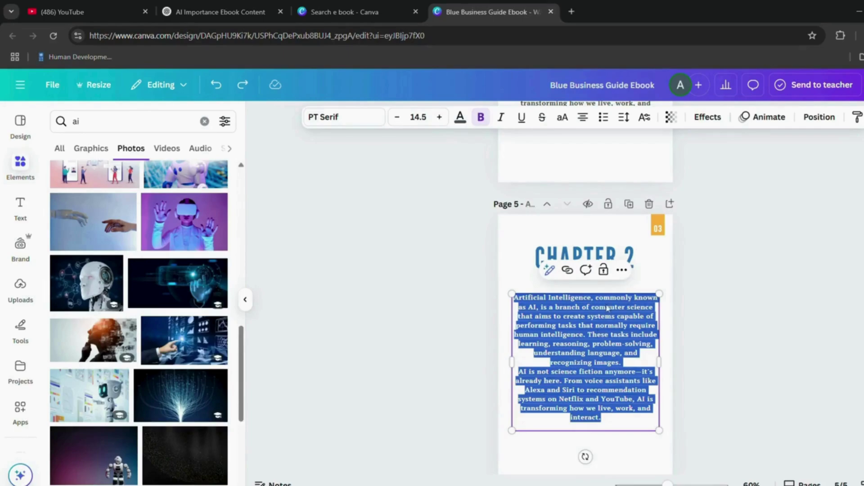
key(ctrl+v)
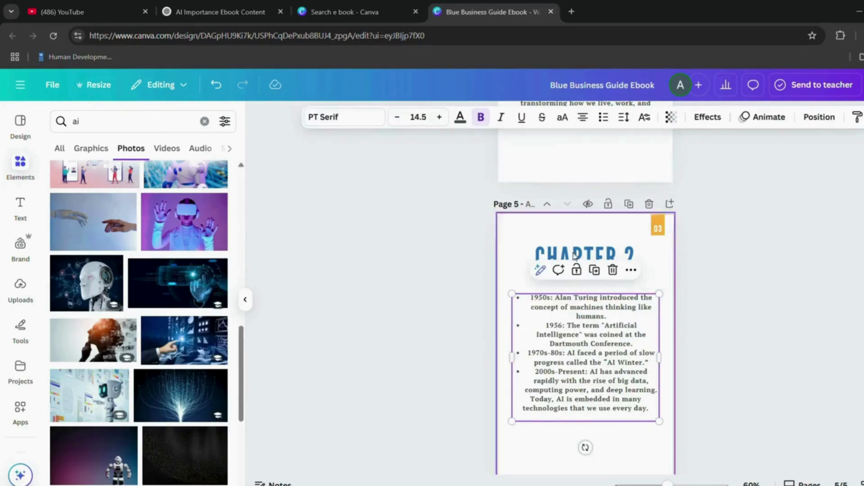
click(583, 117)
click(583, 117)
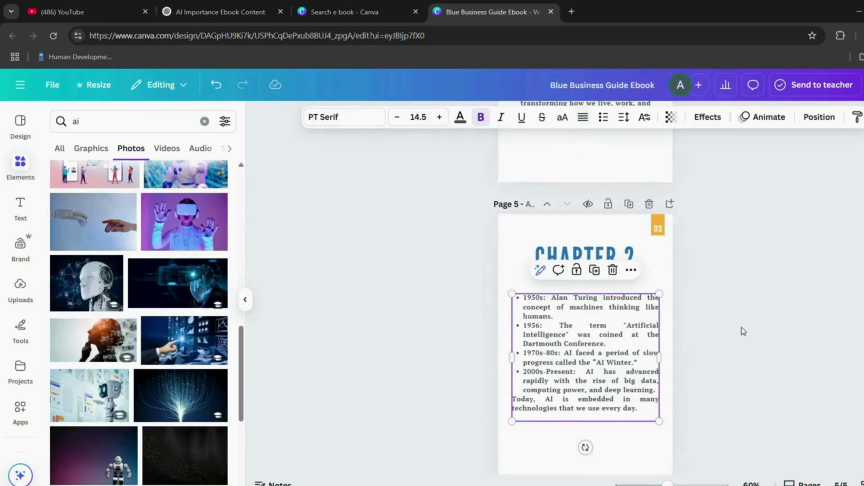
click(536, 406)
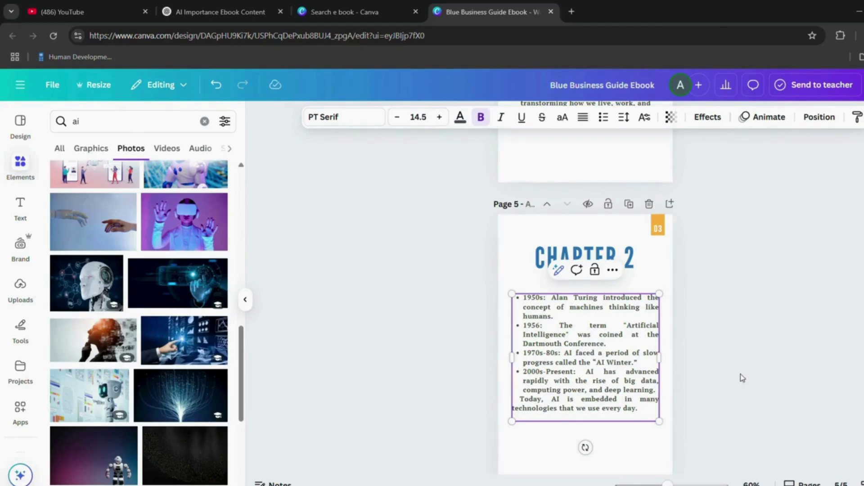
click(586, 257)
Step: Duplicate the CHAPTER 2 heading and fill the copy with 'History and Evolution of AI' from ChatGPT
click(604, 218)
drag(598, 265, 592, 278)
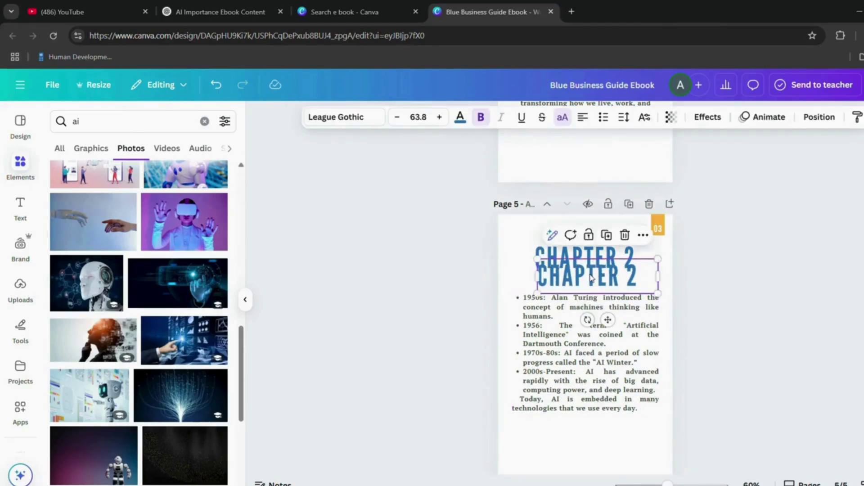
click(220, 11)
drag(553, 194, 396, 194)
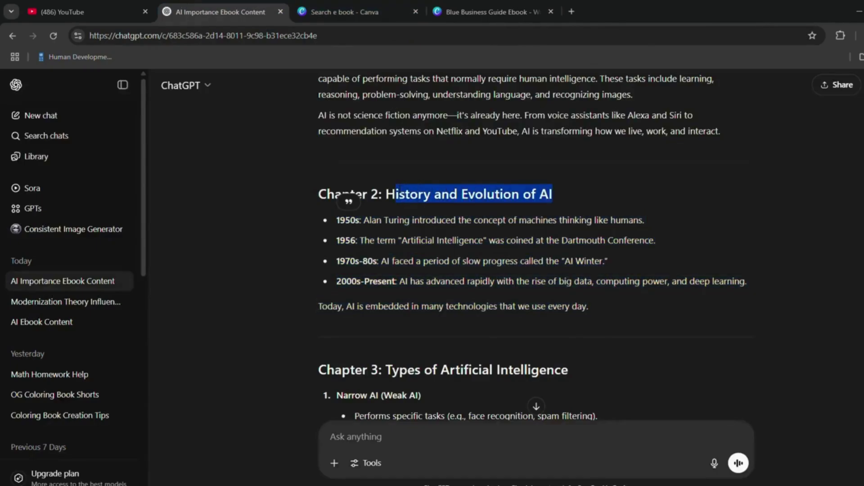
key(ctrl+c)
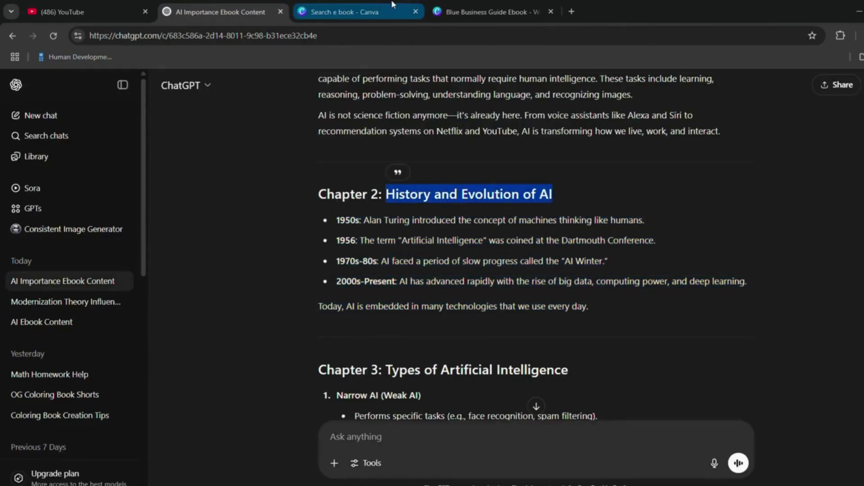
click(486, 12)
double_click(612, 275)
key(ctrl+v)
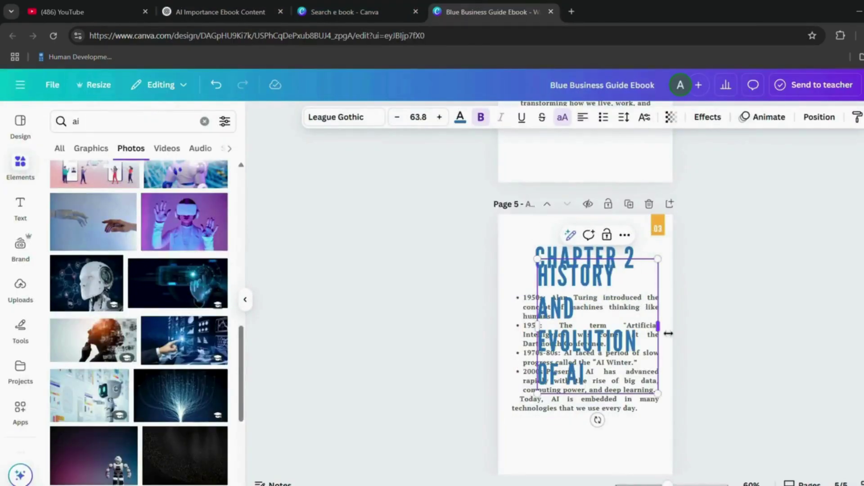
Step: Shrink the subheading to one line at size 27.6 and centre it under CHAPTER 2
drag(658, 325, 833, 306)
drag(831, 264, 674, 274)
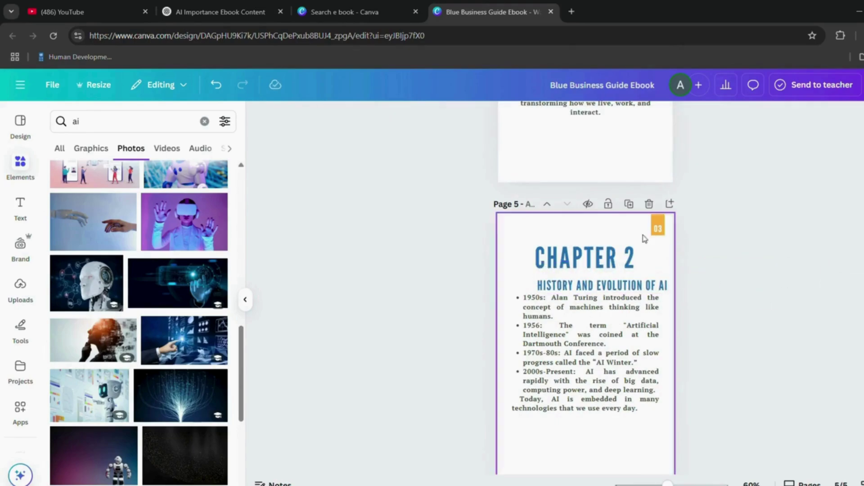
click(599, 258)
drag(599, 259, 589, 252)
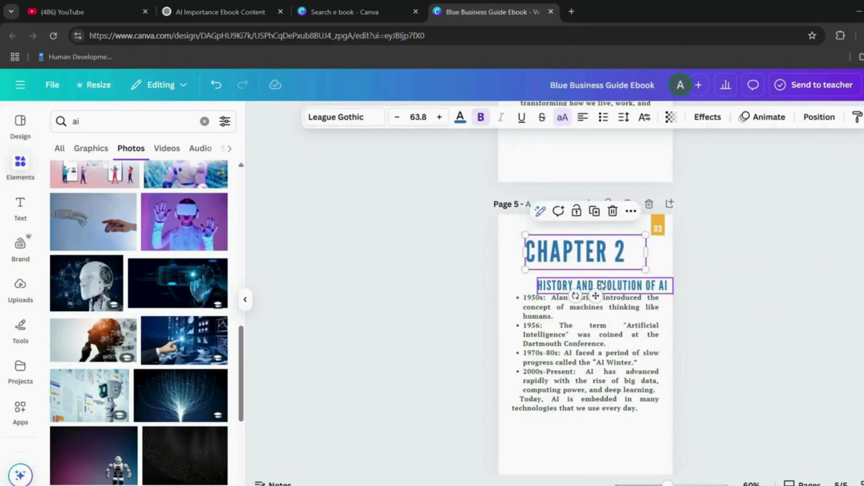
drag(629, 287, 613, 278)
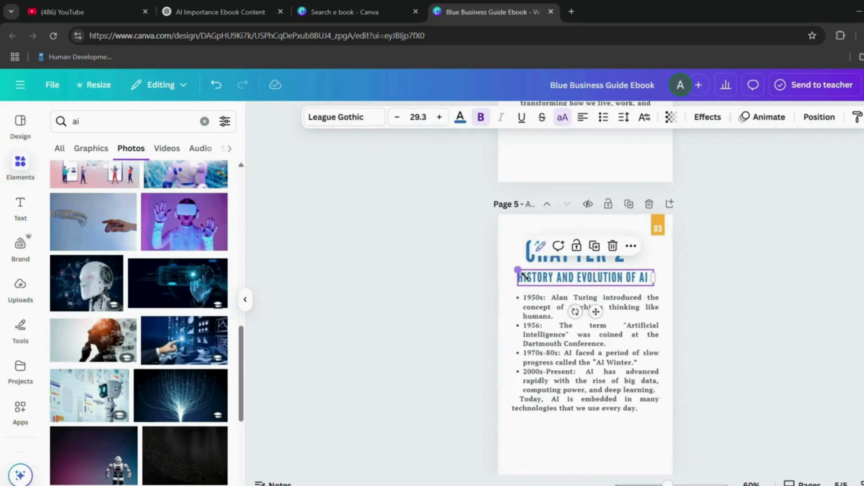
drag(522, 274, 526, 271)
drag(586, 281, 582, 281)
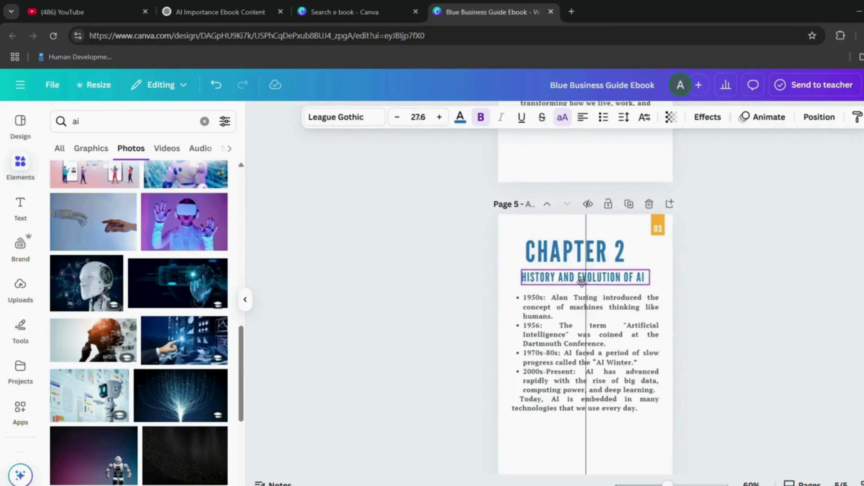
Step: Snap CHAPTER 2 and its subheading onto the page's centre line
click(603, 252)
drag(609, 255, 609, 253)
click(750, 297)
scroll(700, 278, up, 2)
drag(603, 304, 581, 185)
click(598, 333)
click(717, 312)
Step: Change the copied subheading to INTRODUCTION and place it under CHAPTER 1 on page 4
scroll(576, 272, up, 3)
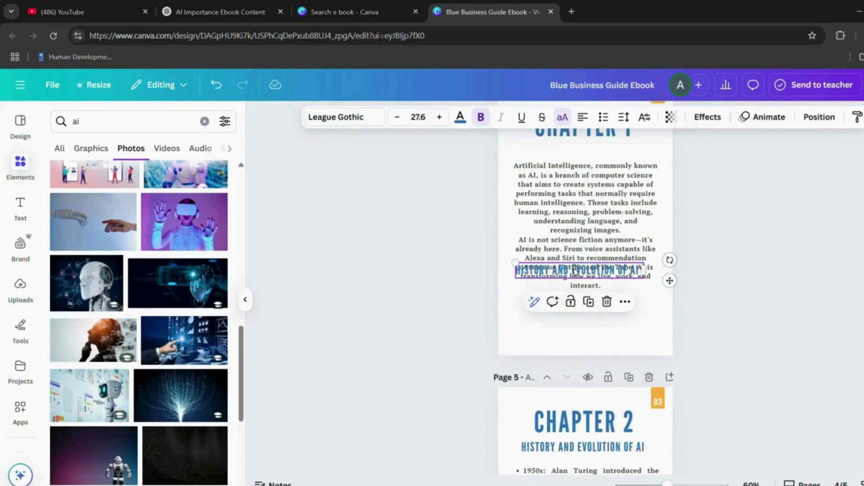
scroll(577, 272, up, 2)
click(540, 330)
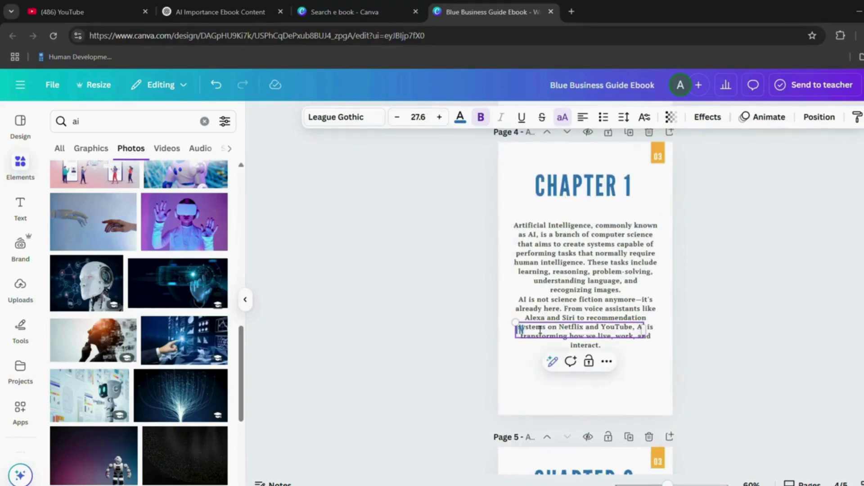
click(701, 367)
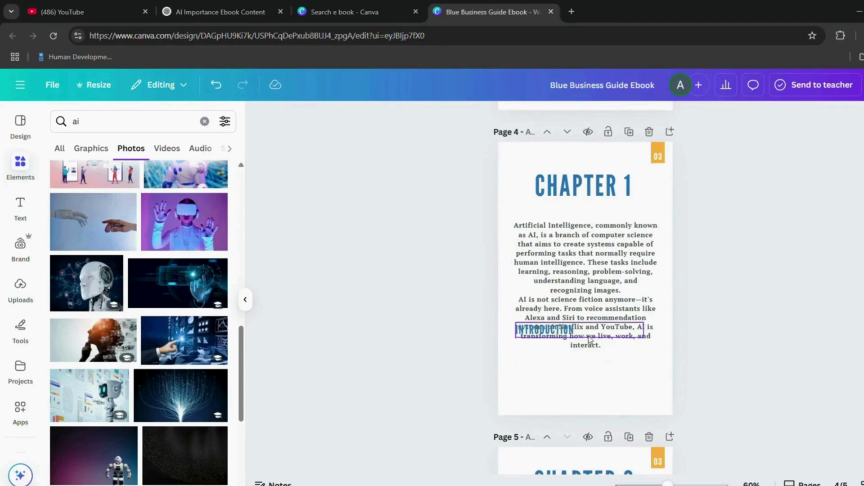
drag(545, 330, 568, 210)
drag(665, 210, 615, 210)
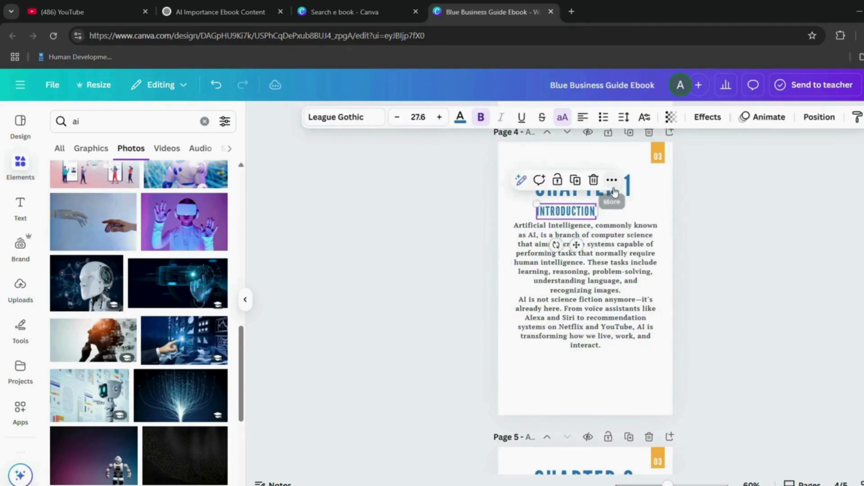
click(702, 208)
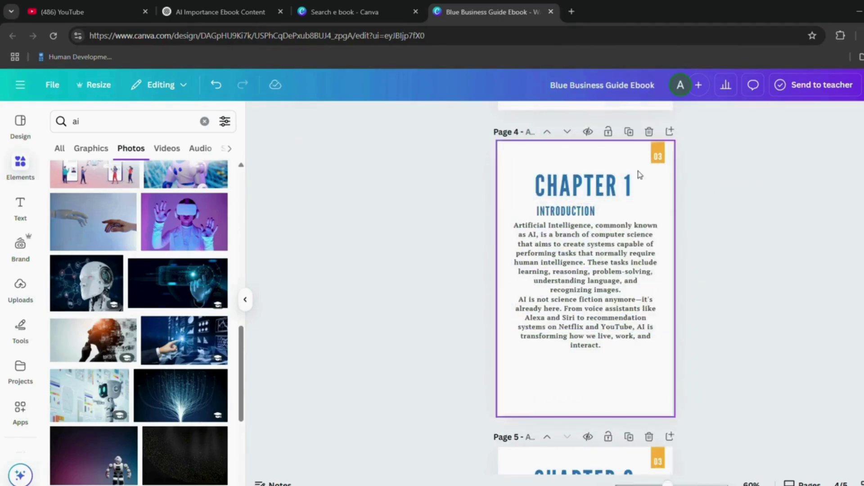
Step: Centre CHAPTER 1, INTRODUCTION and the body text on page 4
click(590, 181)
drag(590, 185, 617, 208)
click(703, 224)
click(700, 228)
drag(622, 257, 621, 259)
click(618, 208)
Step: Colour INTRODUCTION orange, then select the Chapter 2 subheading on page 5
click(704, 213)
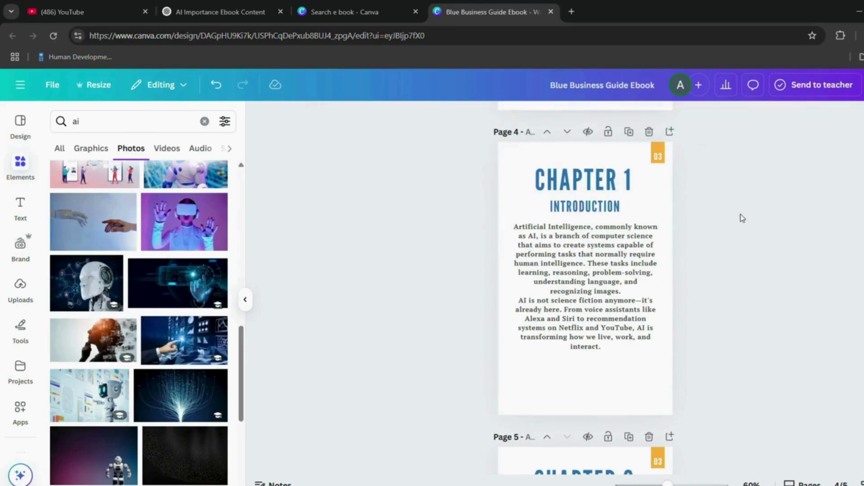
click(585, 206)
click(460, 117)
click(215, 202)
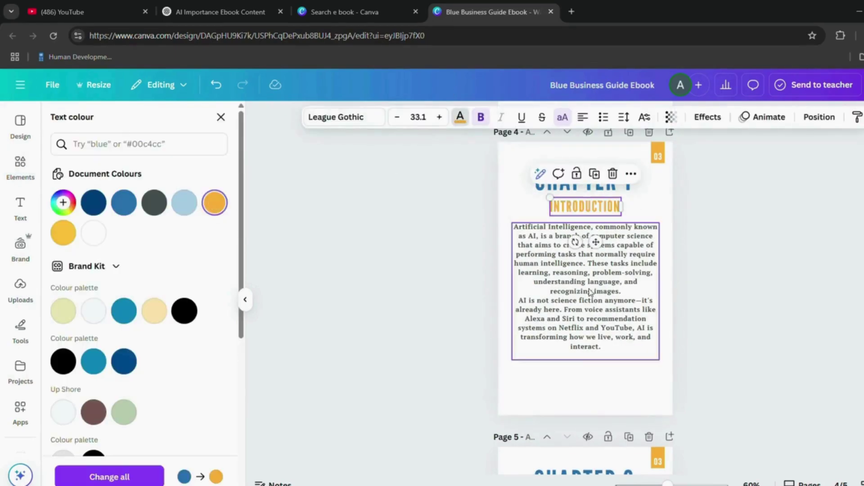
click(787, 291)
scroll(709, 289, down, 3)
click(585, 356)
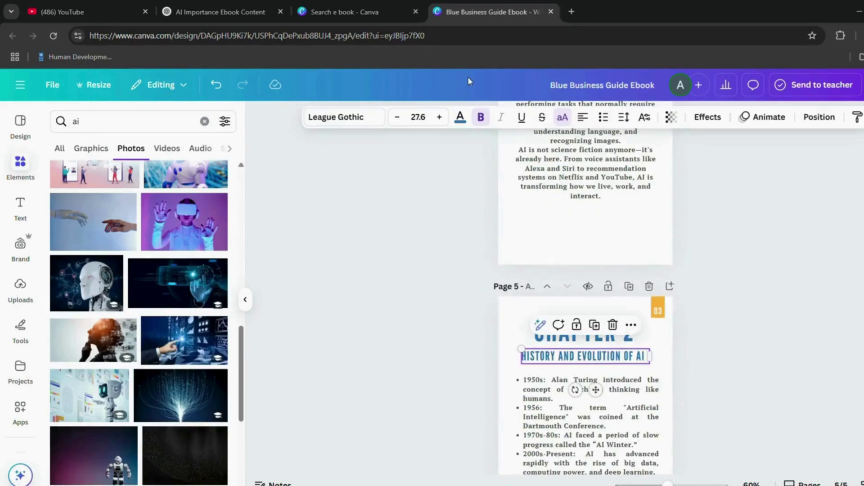
click(460, 117)
Step: Colour the Chapter 2 subheading orange
click(70, 235)
click(218, 200)
click(676, 376)
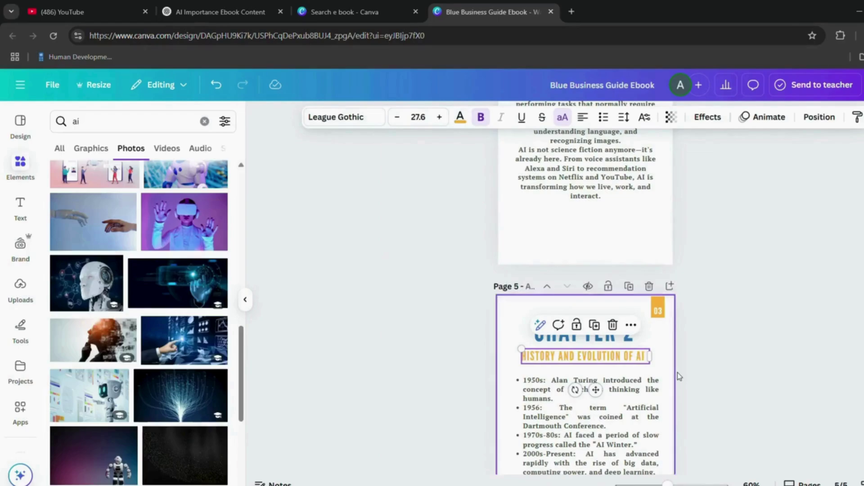
scroll(680, 376, down, 3)
Step: Remove the closing Today paragraph from the bullet list box, left-aligned and slightly narrower
click(607, 347)
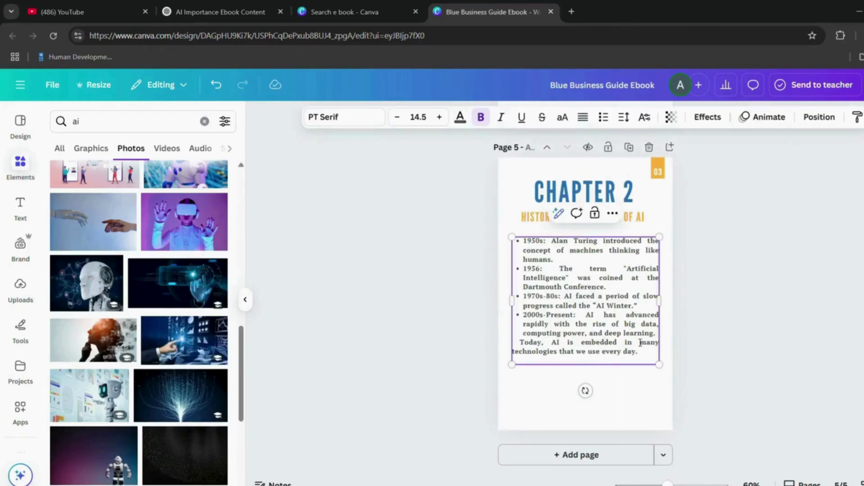
key(Return)
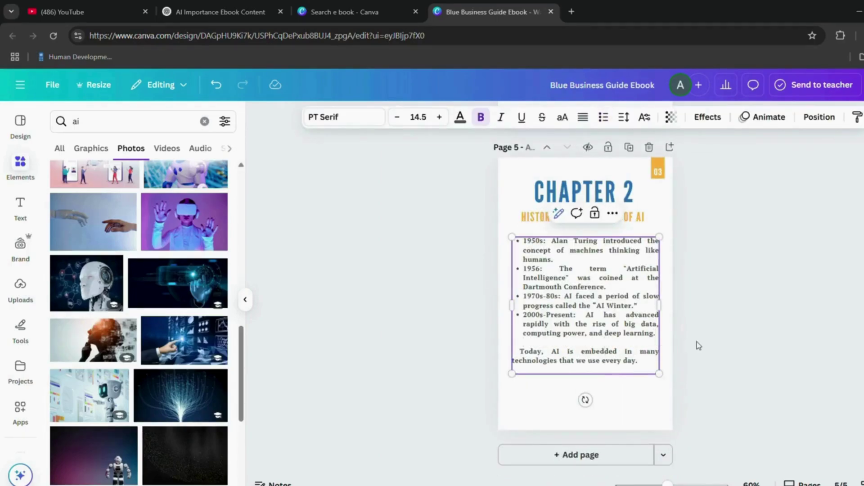
click(698, 345)
click(594, 360)
drag(637, 365, 525, 354)
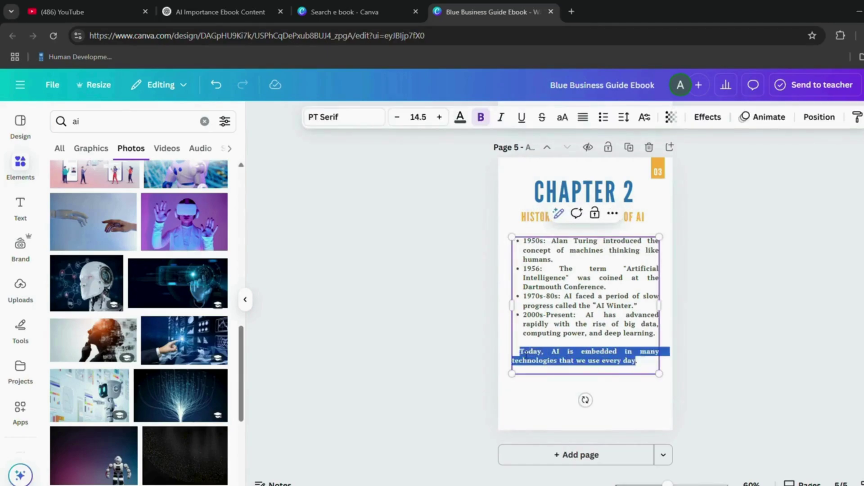
click(585, 119)
click(703, 340)
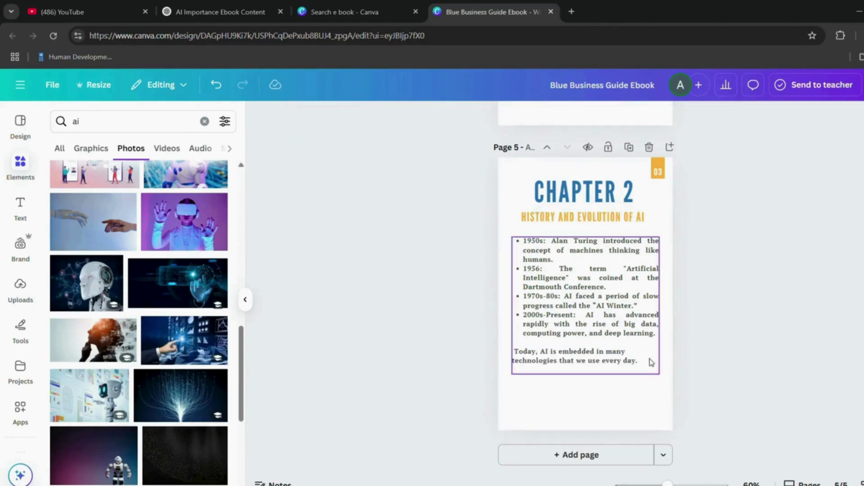
click(650, 360)
drag(659, 306, 667, 306)
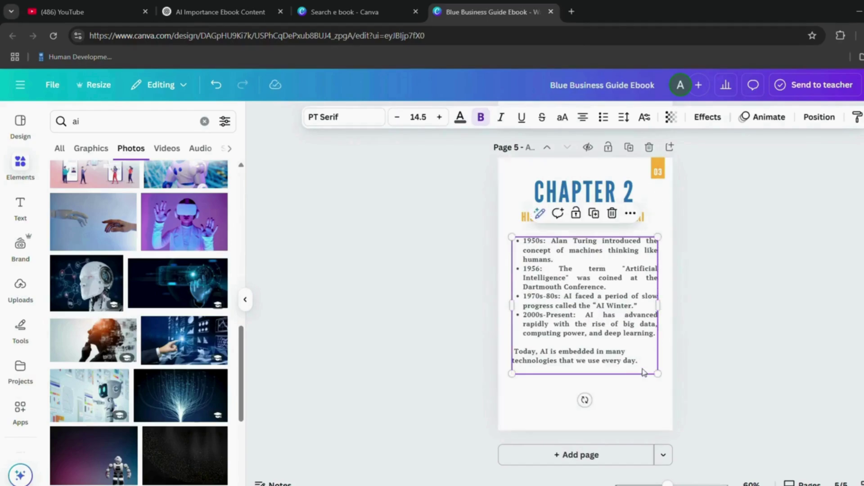
drag(513, 352, 637, 365)
key(ctrl+c)
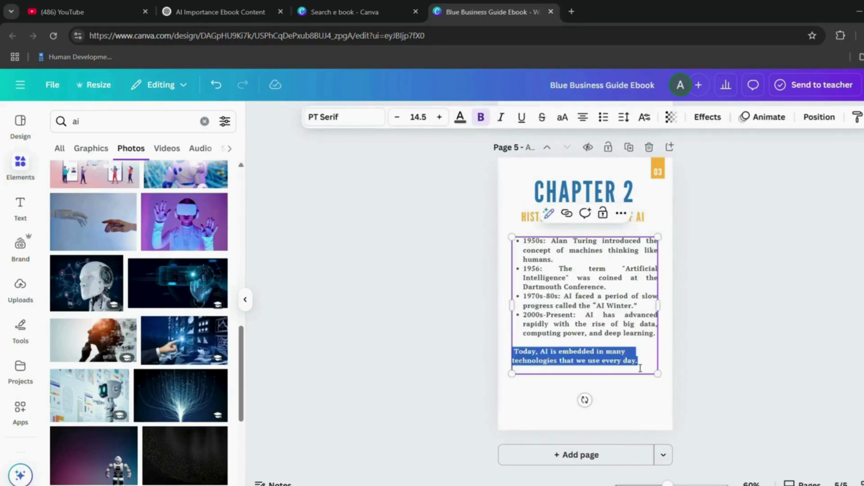
key(BackSpace)
key(BackSpace)
key(BackSpace)
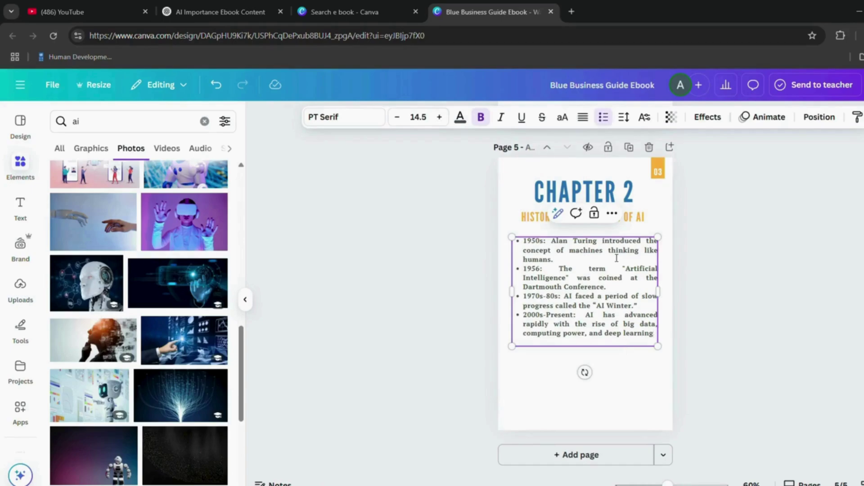
click(660, 280)
Step: Duplicate the list box, paste the closing paragraph into it, and place it below the list
click(617, 270)
click(596, 213)
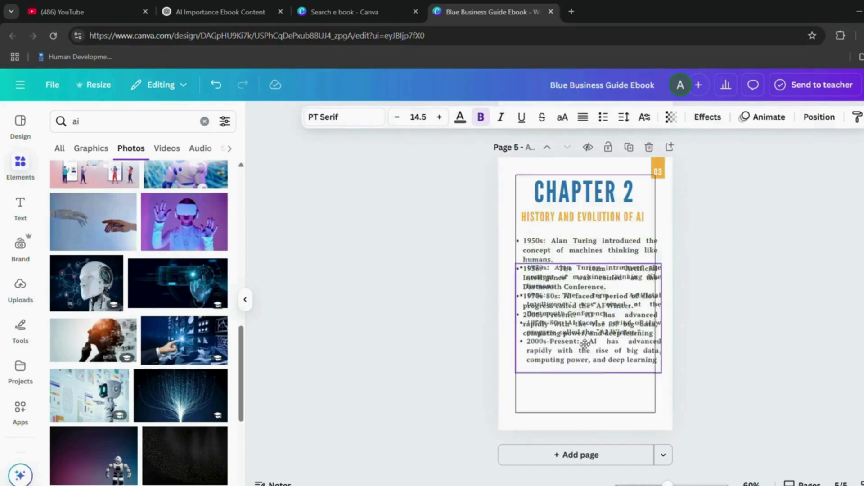
double_click(584, 344)
key(ctrl+a)
key(ctrl+v)
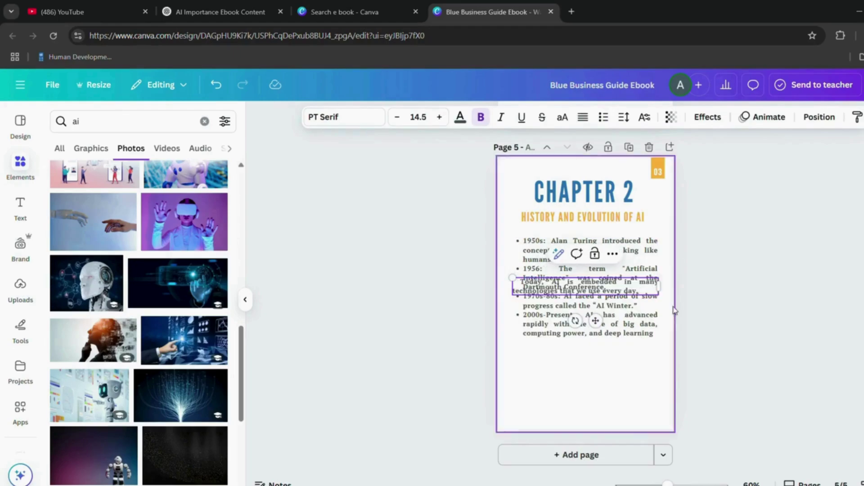
click(674, 310)
drag(624, 289, 627, 357)
click(676, 354)
click(613, 351)
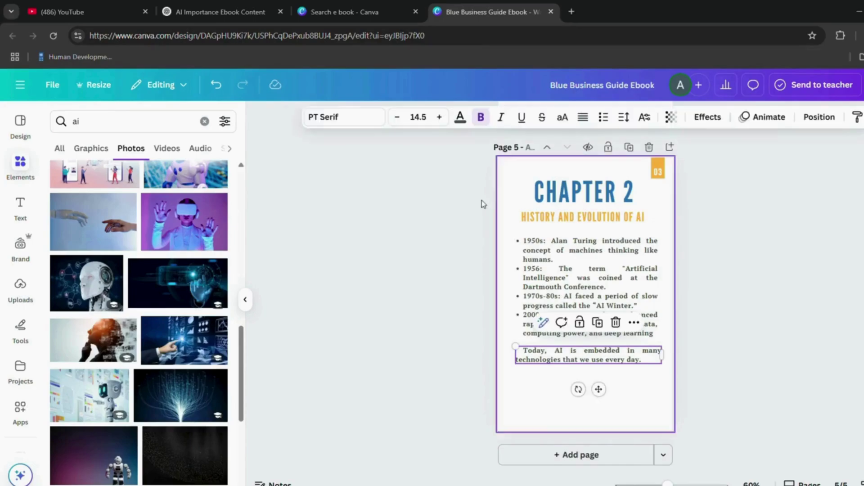
Step: Reflow the bullet list, align the closing paragraph with it, and duplicate the page as page 6
click(650, 297)
mouse_move(662, 296)
mouse_down()
mouse_move(653, 296)
mouse_move(667, 290)
mouse_up()
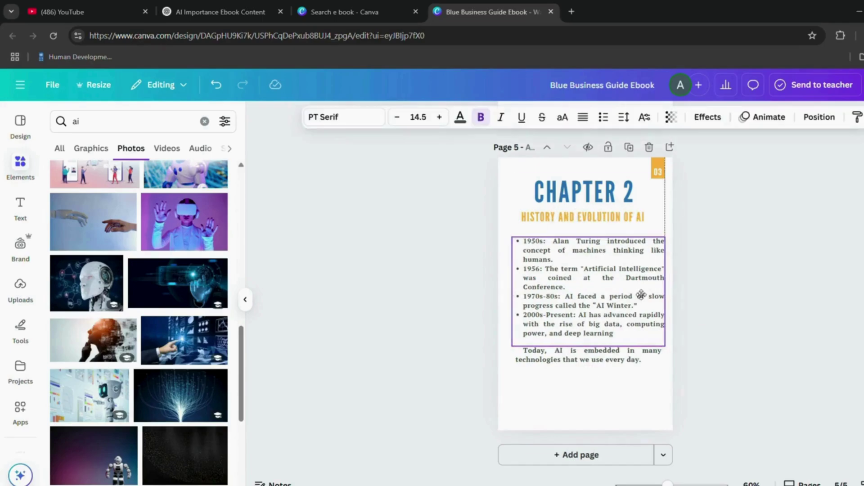
click(612, 356)
drag(611, 356, 608, 355)
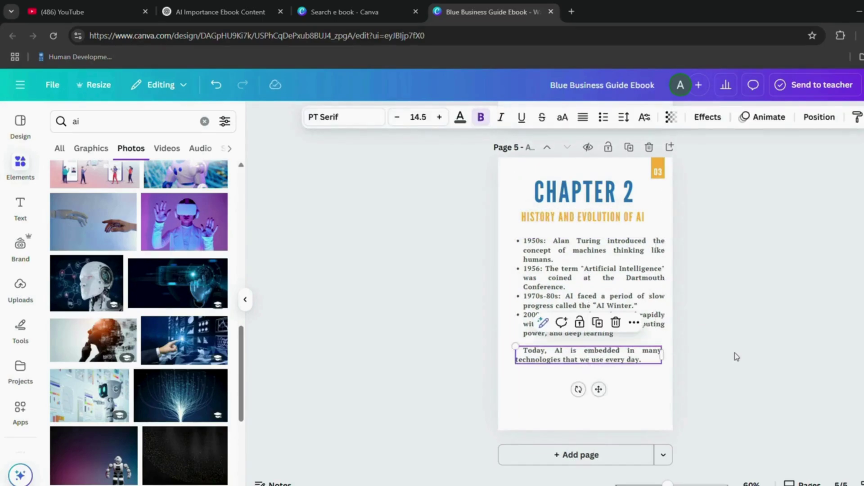
click(733, 355)
click(630, 149)
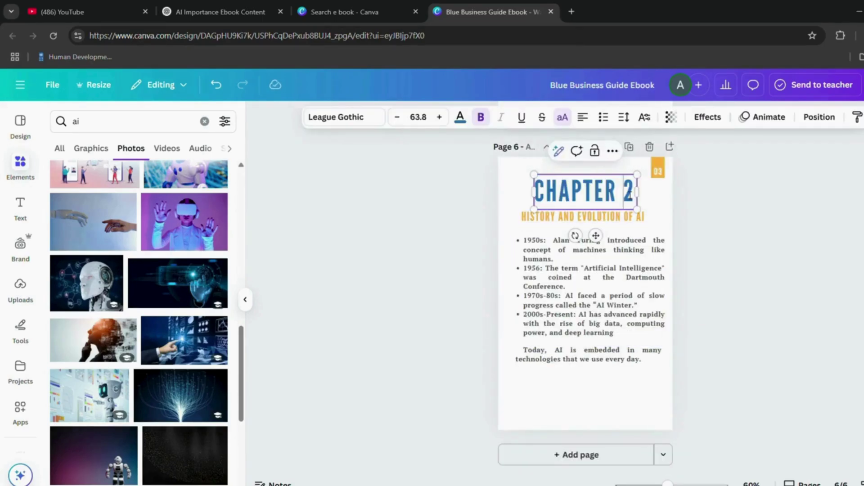
Step: Retitle page 6's subheading 'Types of Artificial Intelligence' on a single line
click(583, 217)
click(221, 12)
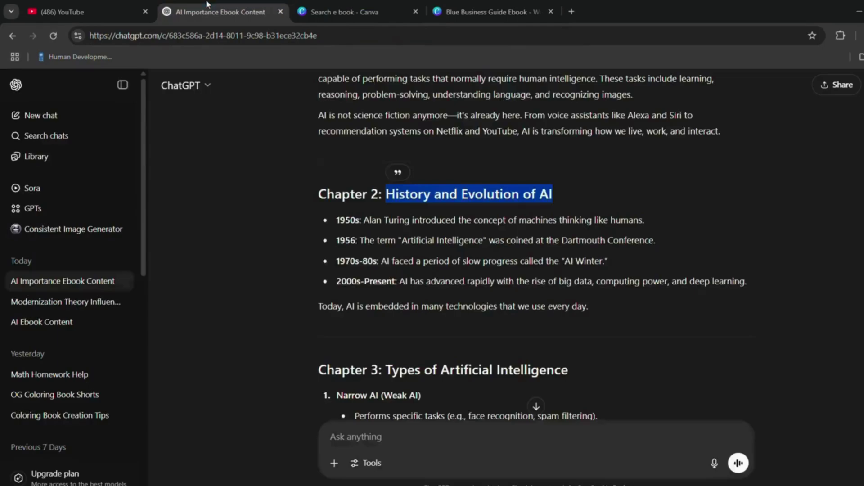
scroll(450, 270, down, 3)
drag(568, 213, 452, 214)
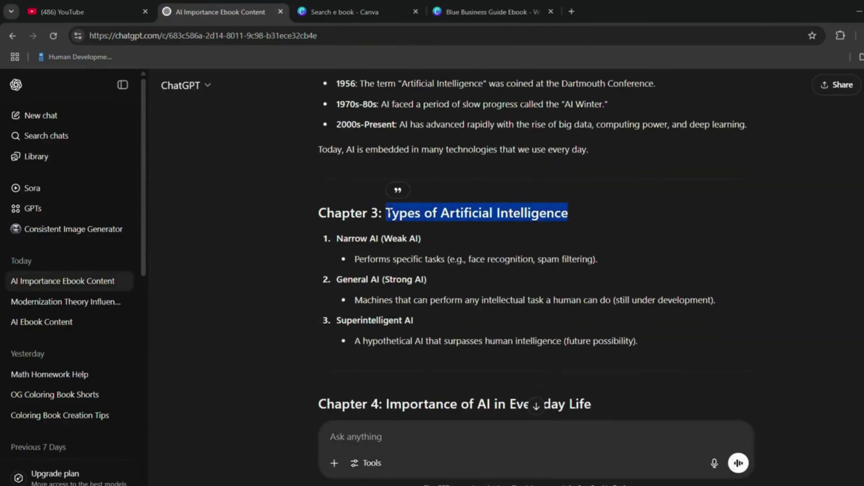
click(491, 12)
double_click(566, 224)
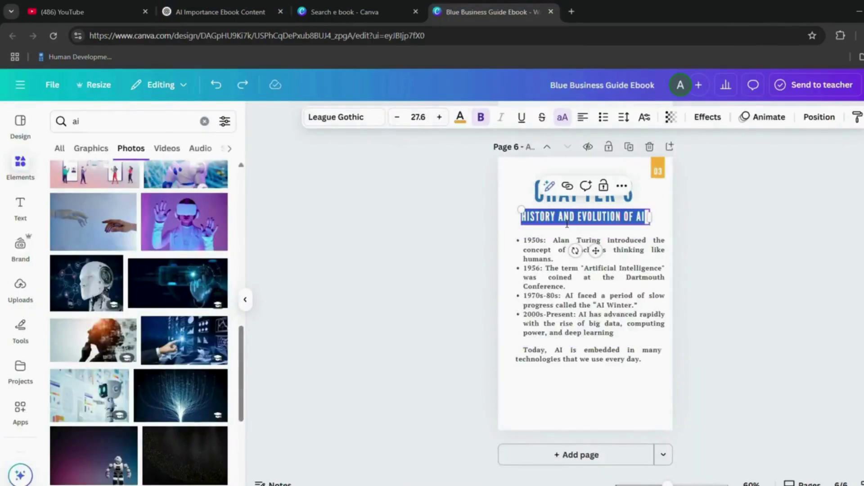
text(TYPES OF ARTIFICIAL INTELLIGENCE)
mouse_move(659, 223)
mouse_down()
mouse_move(692, 218)
mouse_move(644, 220)
mouse_up()
click(692, 218)
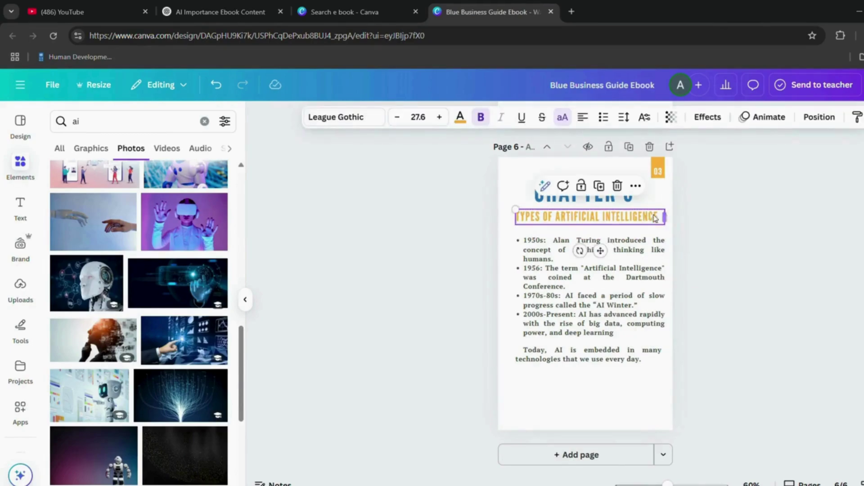
key(Escape)
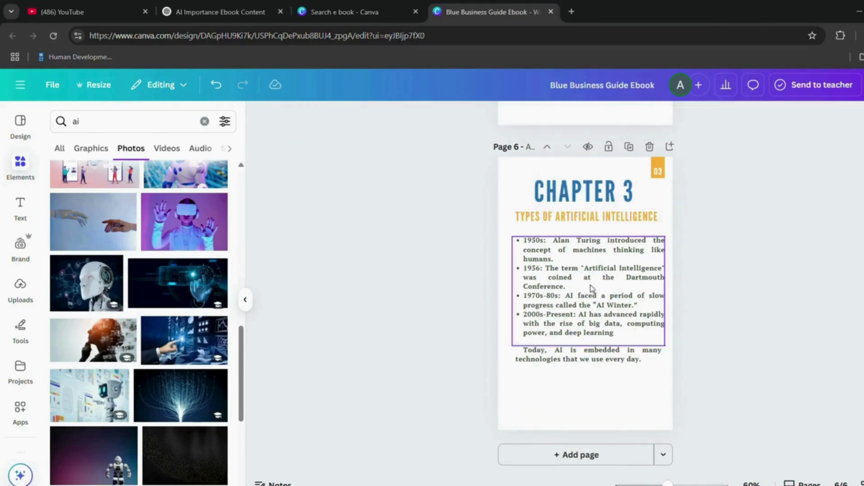
Step: Paste the Narrow, General and Superintelligent AI list from ChatGPT over the timeline bullets
triple_click(591, 288)
click(220, 11)
drag(442, 196, 647, 335)
key(ctrl+c)
click(486, 12)
triple_click(561, 303)
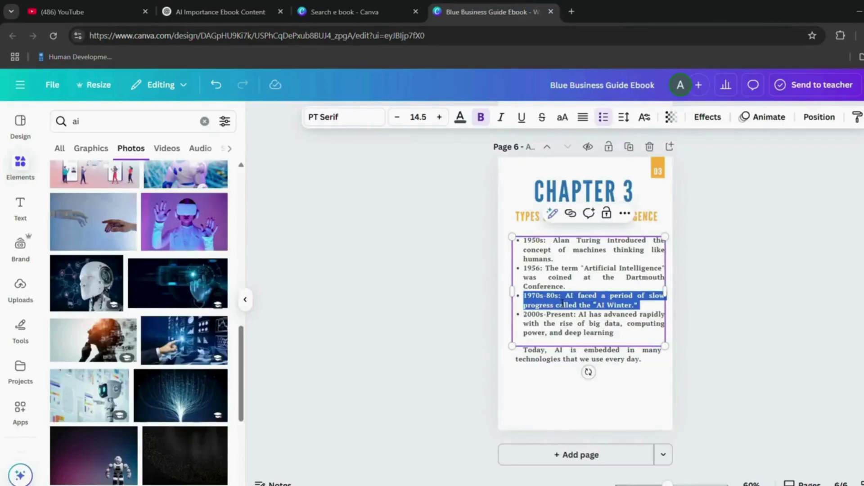
key(ctrl+a)
key(ctrl+v)
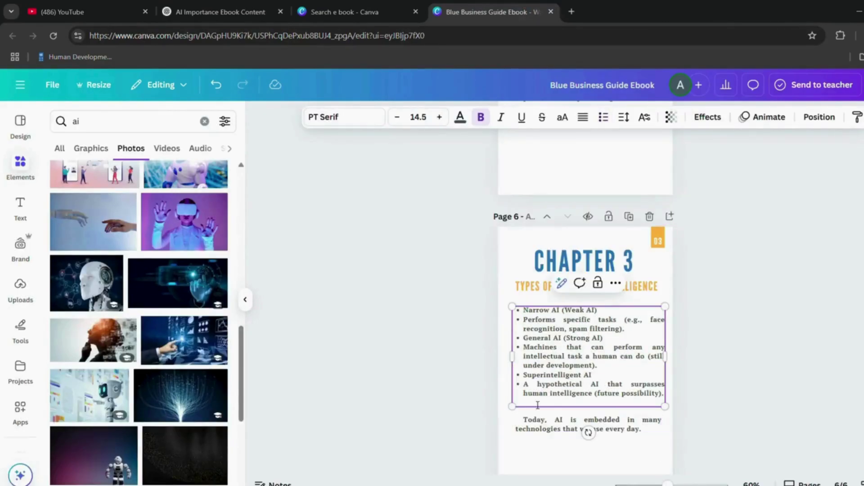
Step: Close the spare Canva search tab and select the Chapter 3 AI types list box
click(220, 12)
click(342, 12)
click(486, 12)
click(479, 349)
click(221, 12)
click(486, 12)
double_click(585, 351)
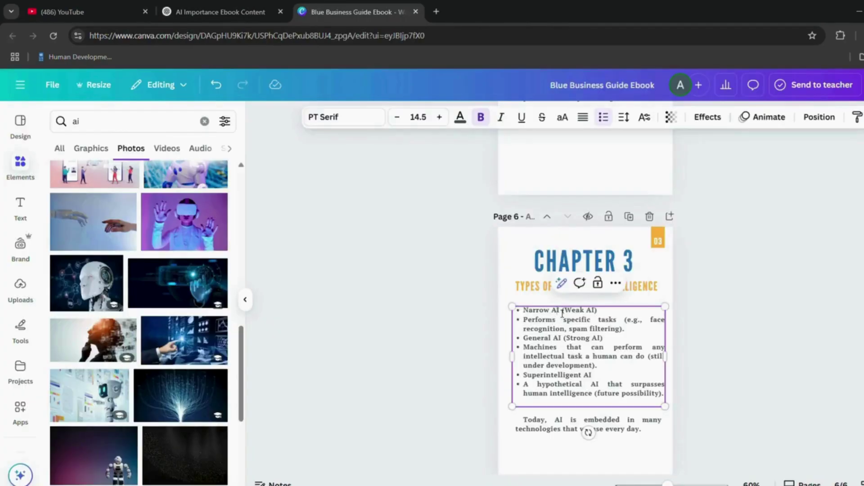
key(ctrl+a)
click(452, 324)
click(521, 327)
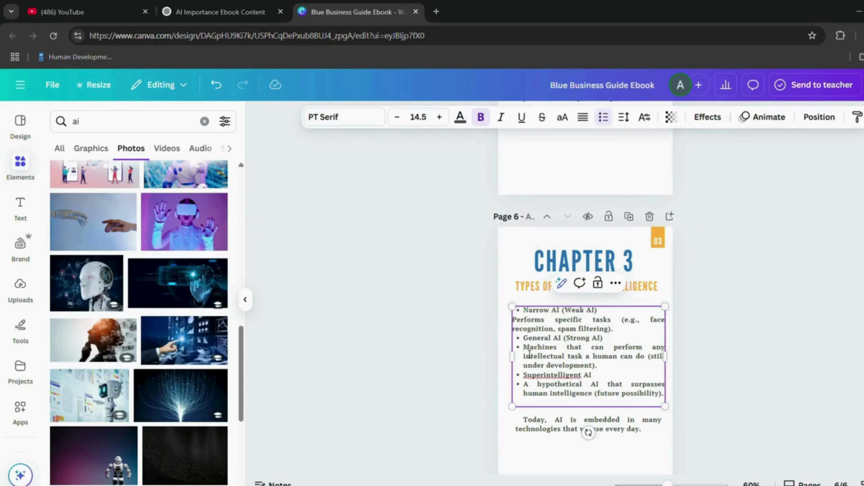
Step: Unbullet the description lines and add blank lines after Narrow AI (Weak AI) and its description
key(BackSpace)
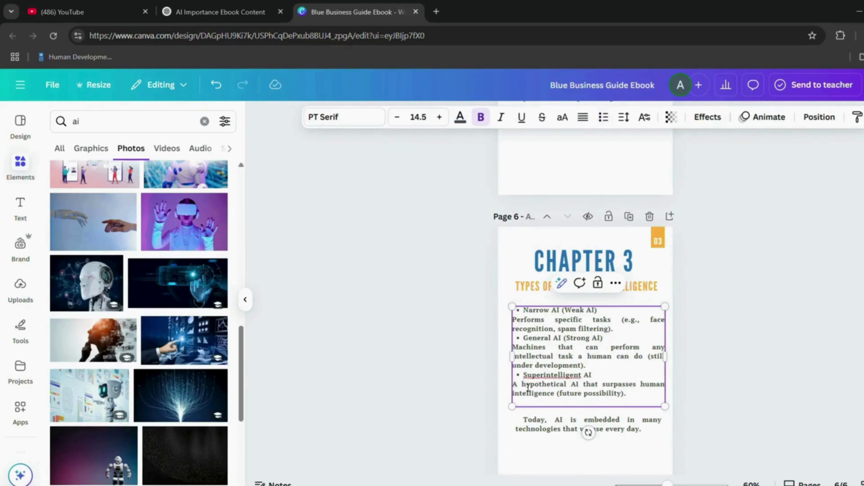
click(597, 311)
key(Return)
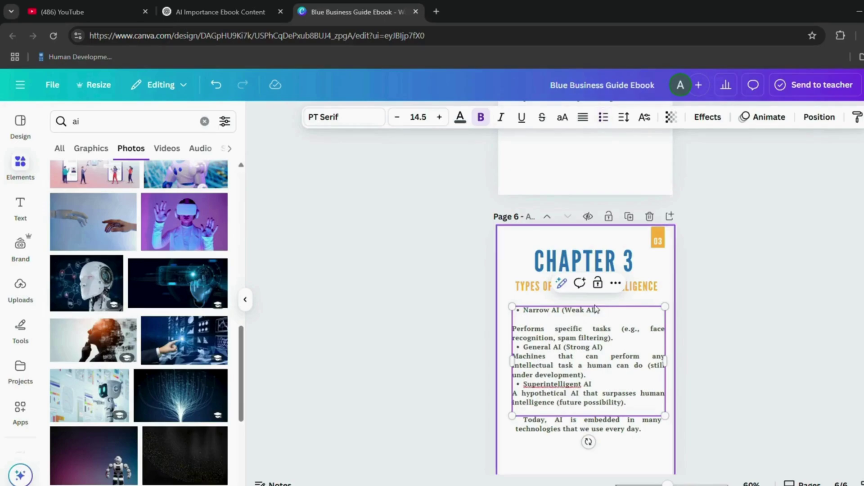
click(617, 341)
key(Return)
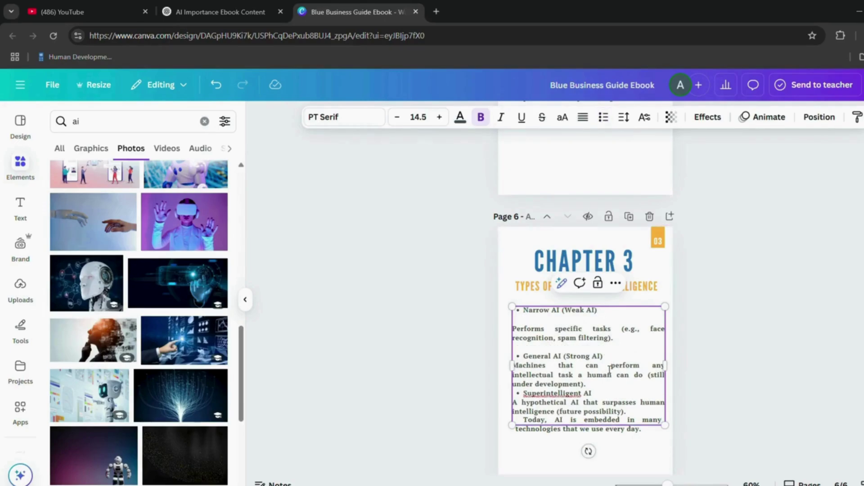
Step: Add blank lines after General AI (Strong AI), its description, and Superintelligent AI
click(612, 358)
key(Return)
click(591, 396)
key(Return)
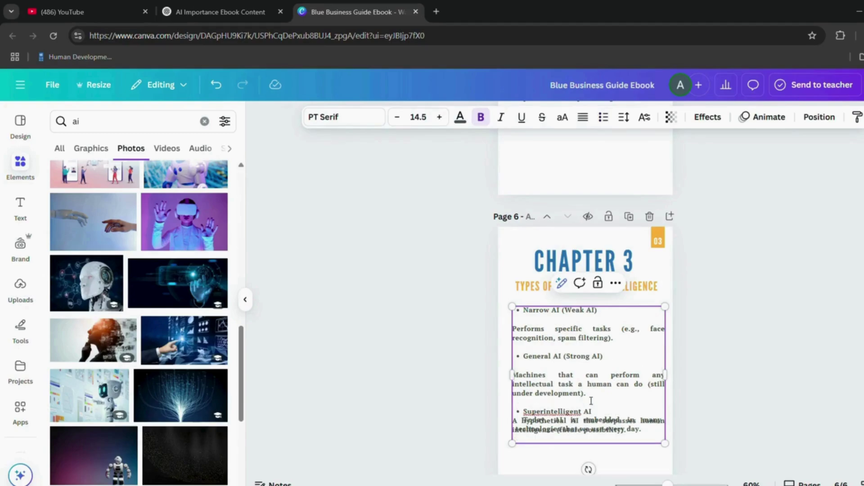
click(595, 413)
key(Return)
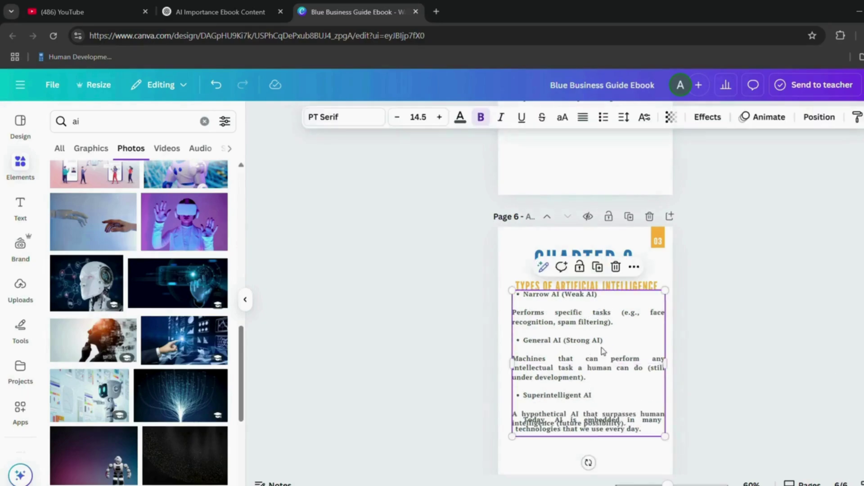
drag(611, 436, 577, 406)
key(ctrl+z)
Step: Ask ChatGPT to 'suggest me some fonts for book', then go back to Canva
scroll(641, 388, up, 10)
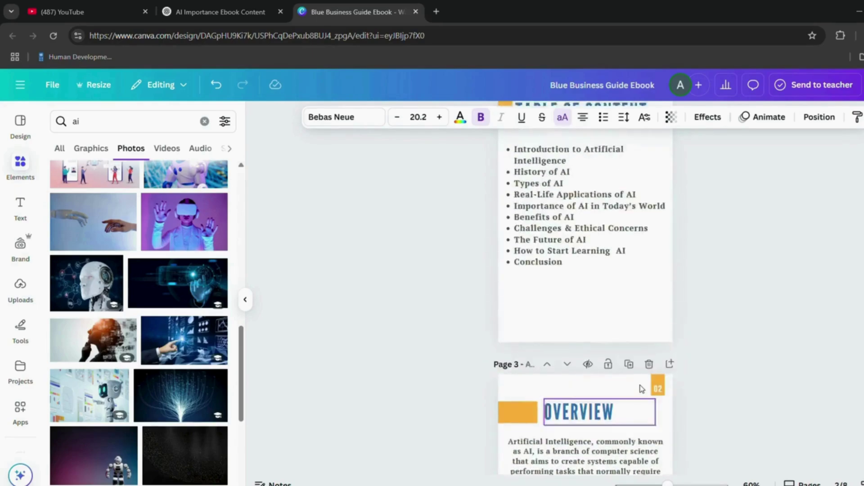
scroll(579, 287, up, 2)
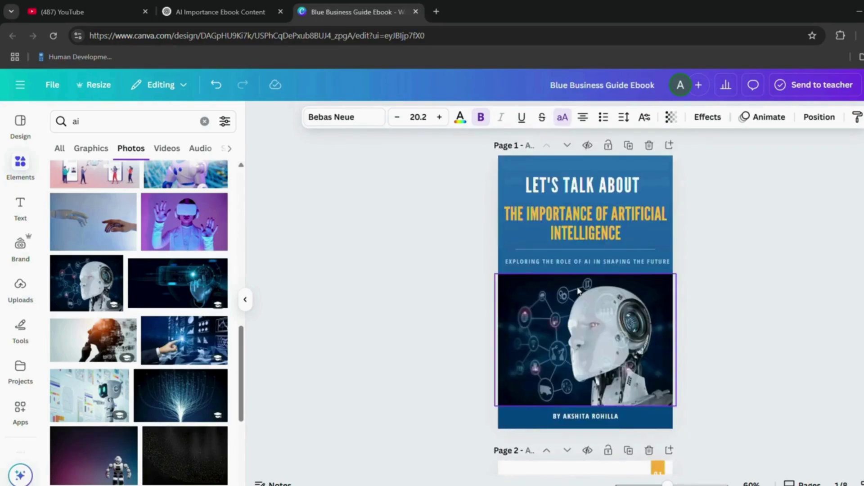
click(221, 12)
text(suggest me some fonts for book)
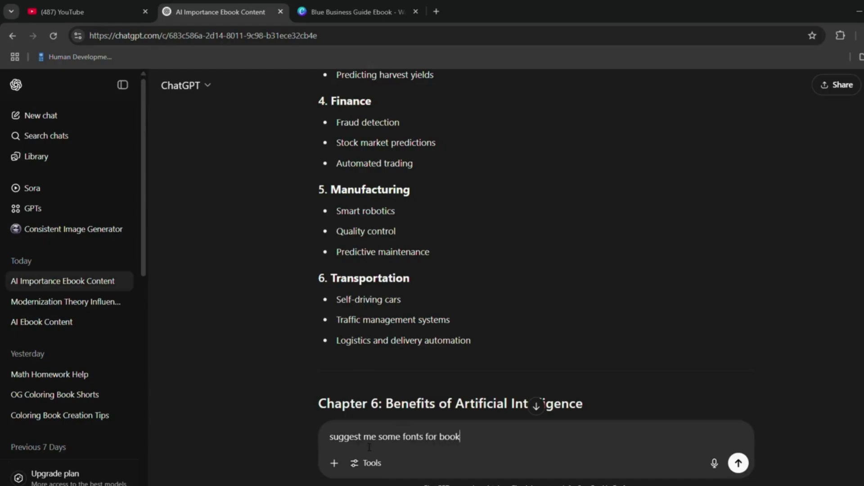
key(Return)
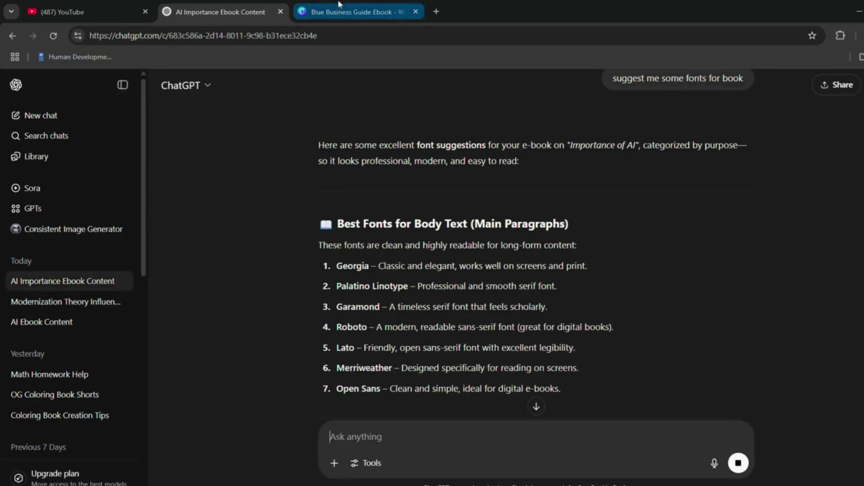
click(358, 11)
Step: Set the TABLE OF CONTENT title in Georgia Pro Condensed, widened to fit one line
text(georgia)
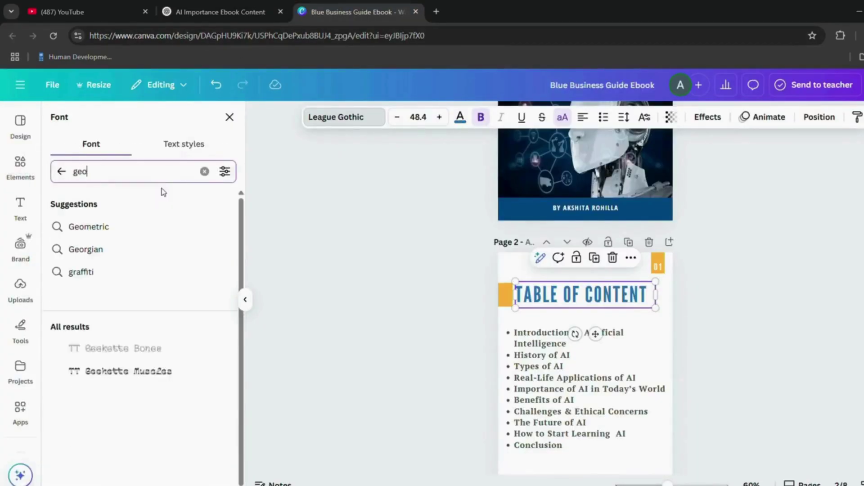
click(110, 279)
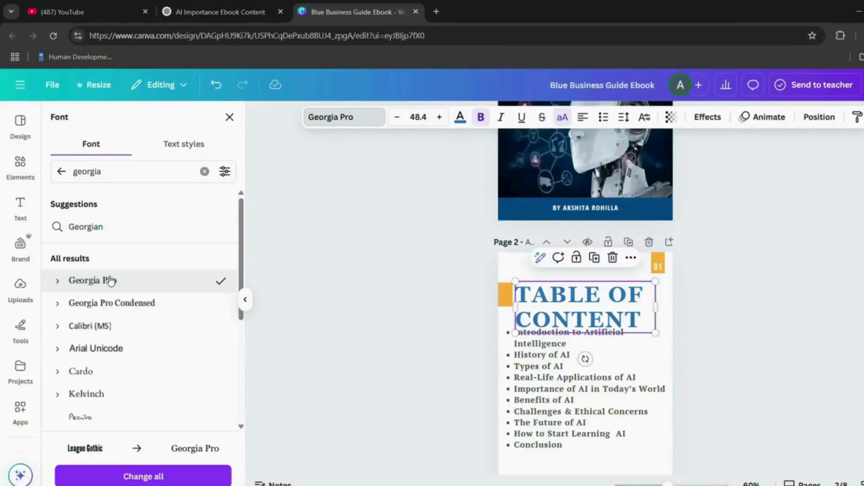
click(134, 304)
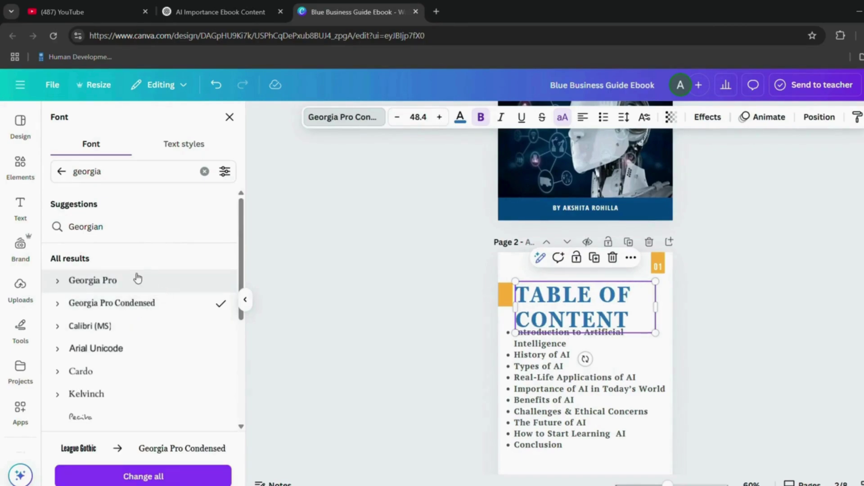
drag(655, 308, 676, 285)
Step: Select the Chapter 1 page (page 4) and search Elements for 'ai'
click(631, 308)
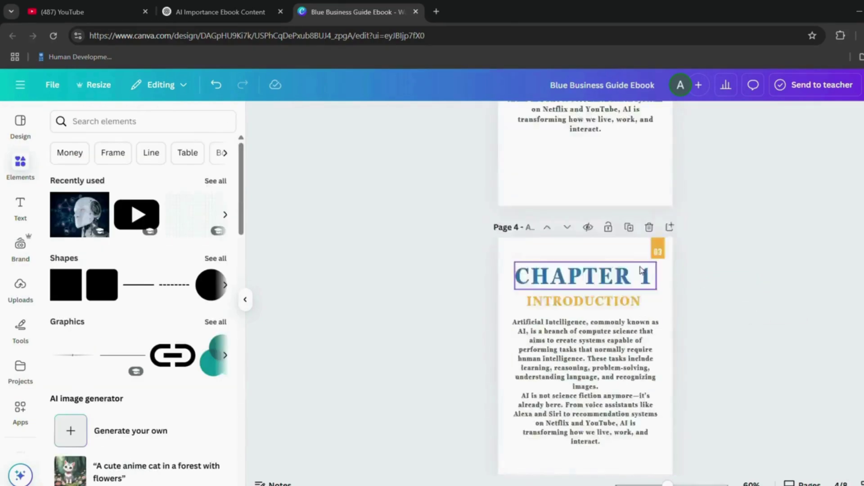
scroll(641, 269, up, 6)
scroll(622, 253, down, 8)
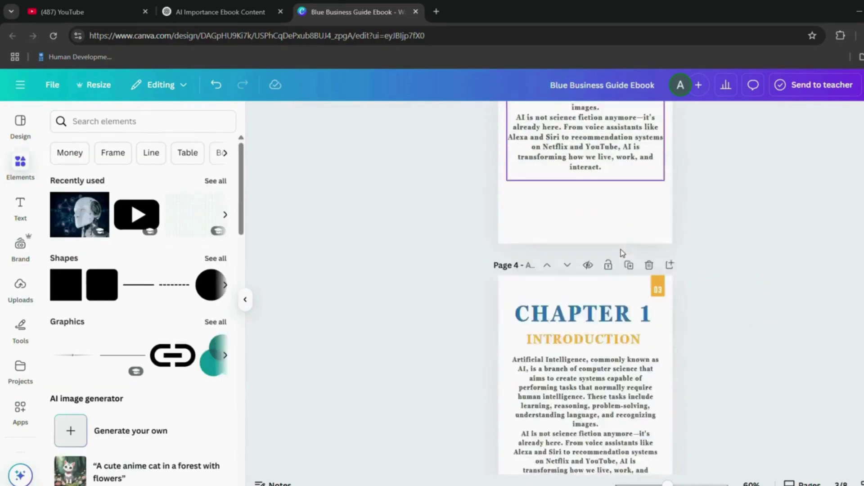
click(500, 183)
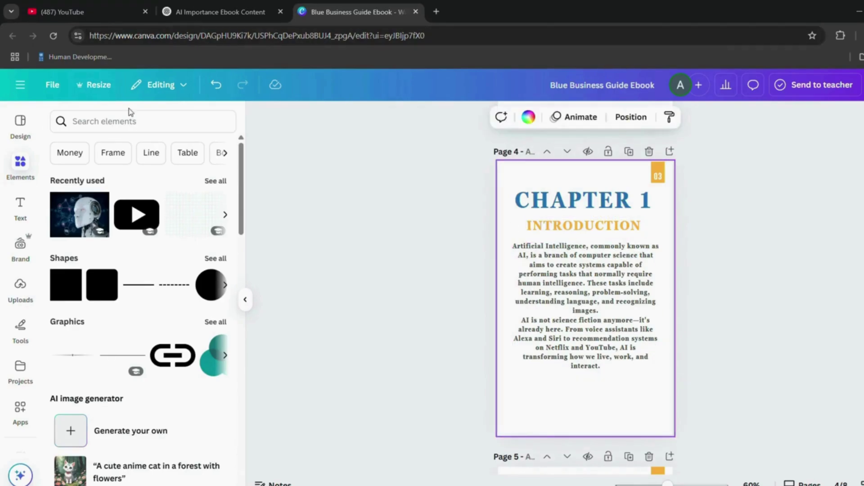
click(139, 122)
text(ai)
key(Return)
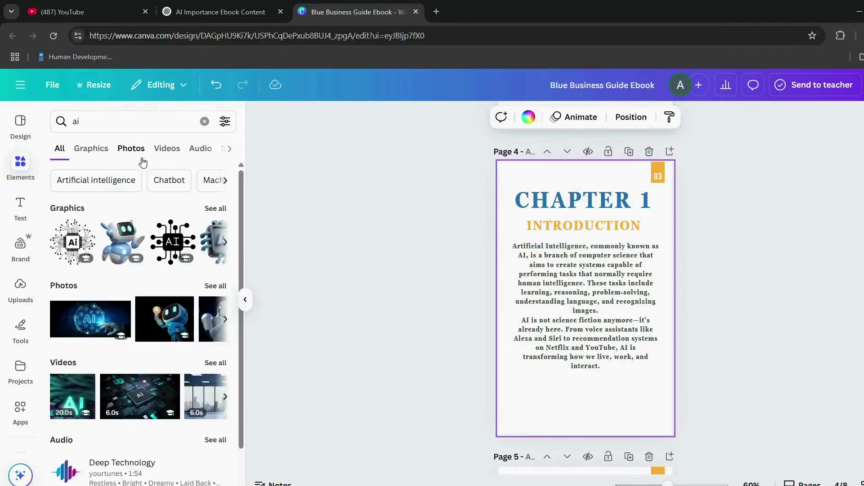
Step: Filter the 'ai introduction' search to Photos, then shorten the query back to 'ai'
scroll(168, 315, right, 5)
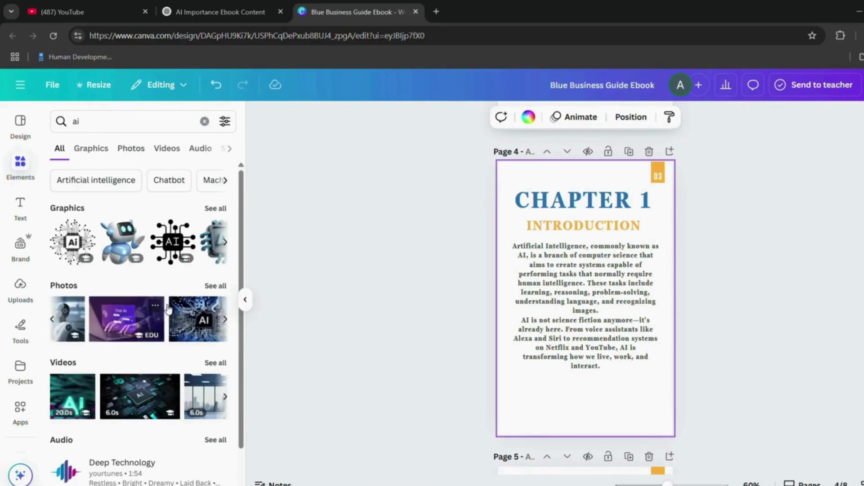
scroll(168, 311, right, 5)
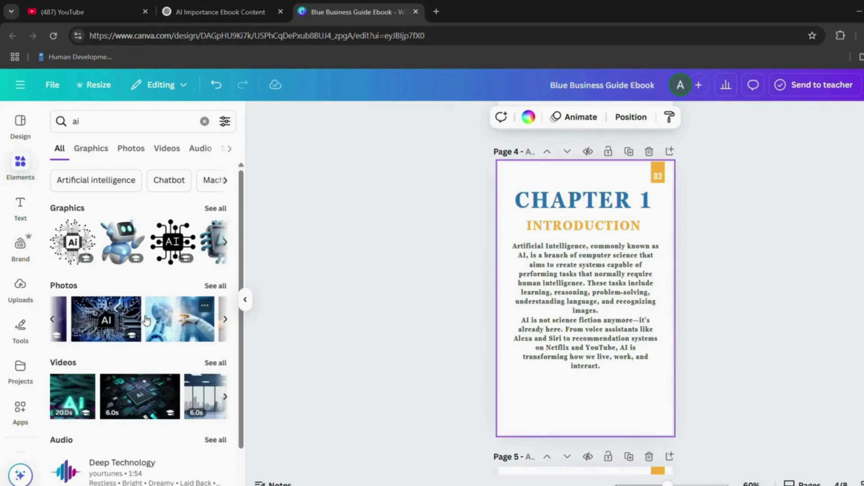
click(105, 124)
text(intr)
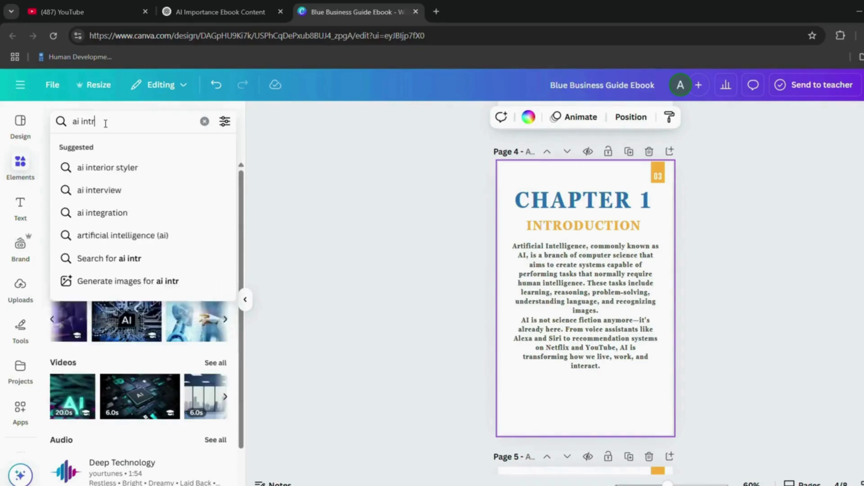
text(oduction)
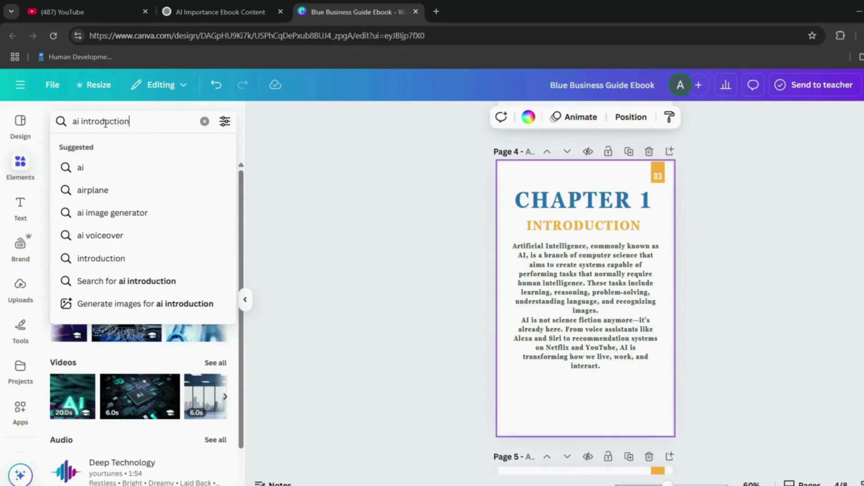
key(Return)
click(136, 149)
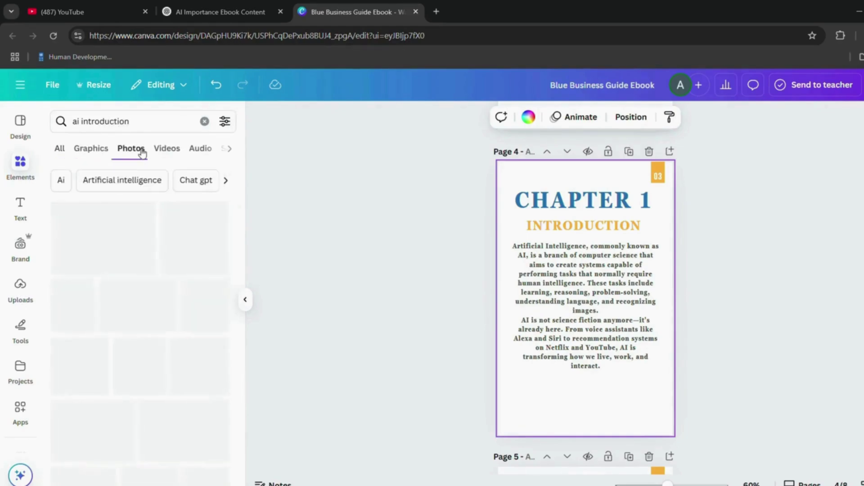
scroll(129, 311, down, 5)
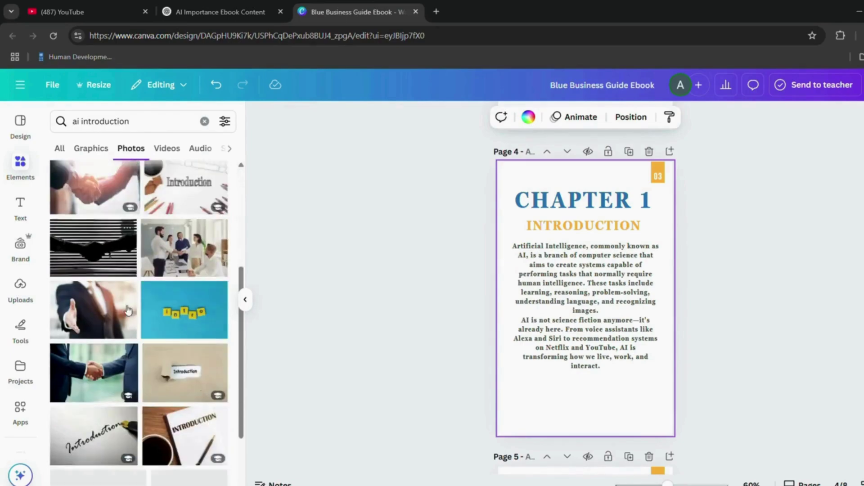
drag(141, 121, 84, 121)
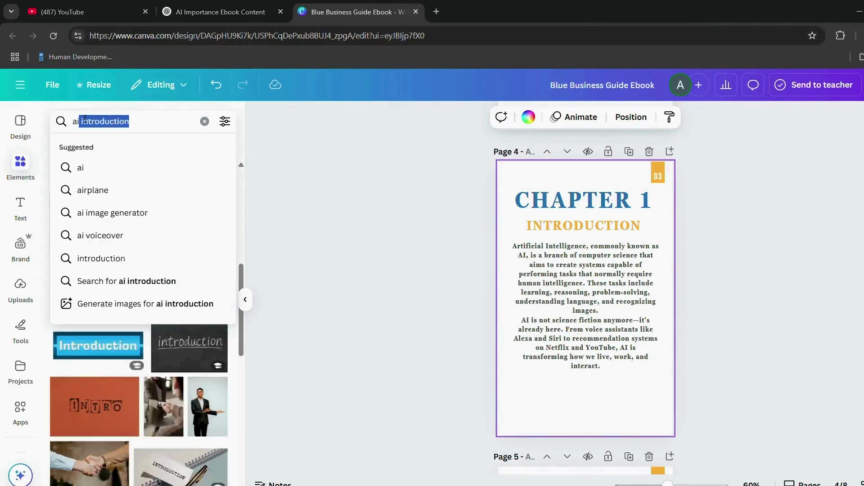
key(BackSpace)
key(Return)
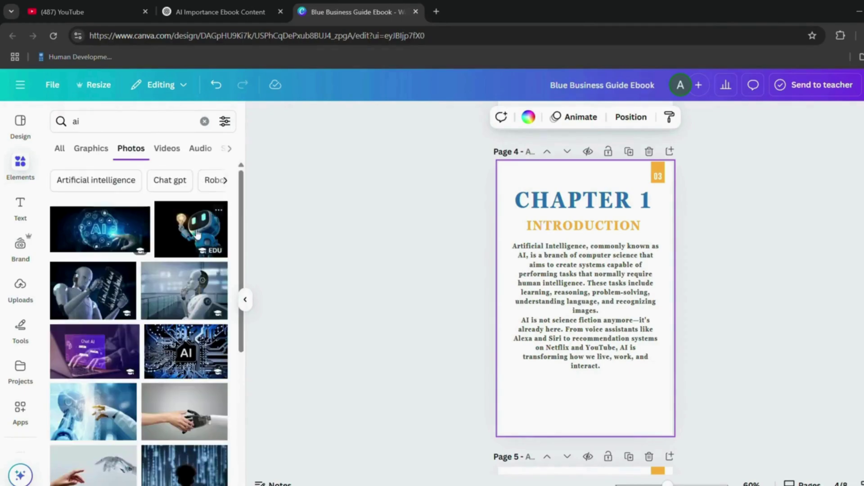
Step: Add the glowing AI photo to page 4 and enlarge it over the text
click(119, 232)
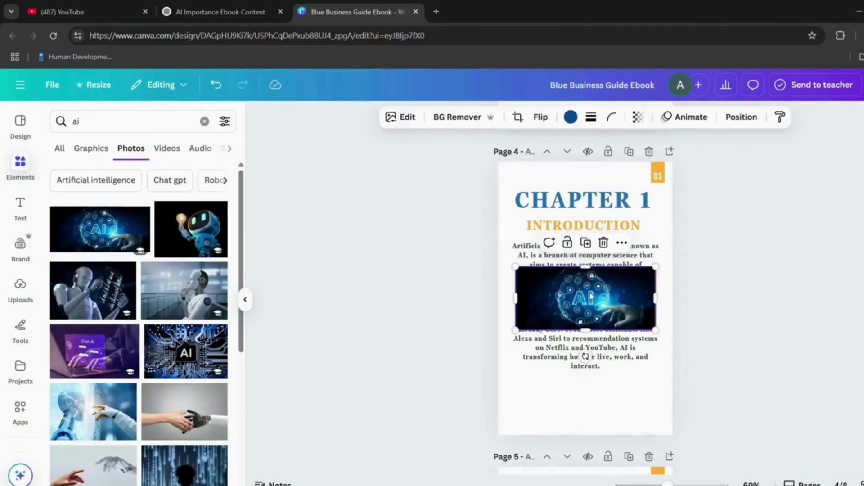
drag(585, 263, 592, 250)
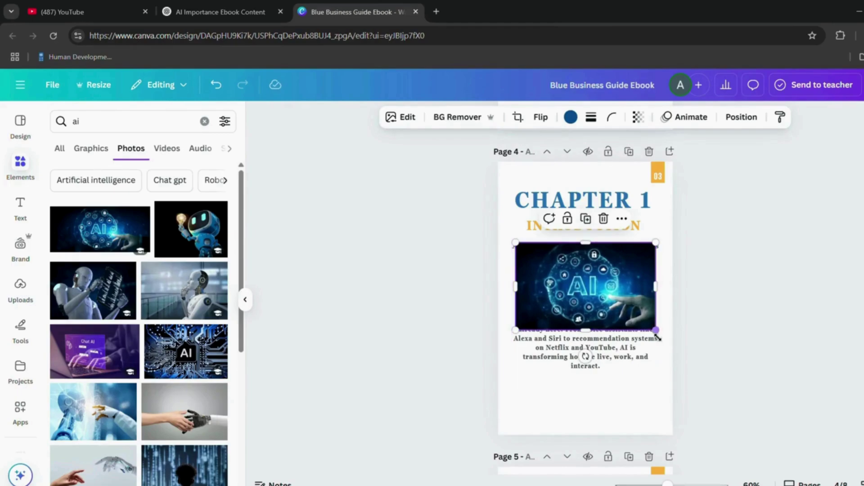
drag(656, 330, 751, 390)
drag(735, 345, 706, 343)
Step: Fade the AI photo to about 24 transparency and stretch it to cover the page
click(638, 117)
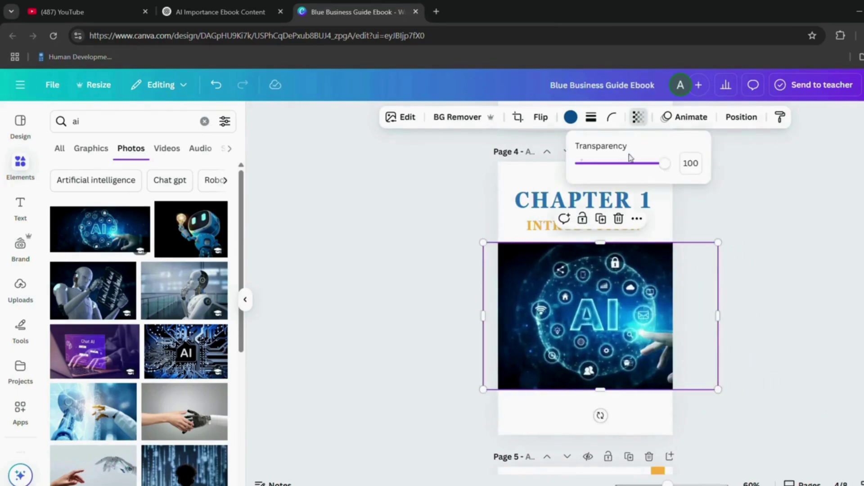
drag(629, 163, 603, 165)
drag(718, 243, 827, 133)
drag(734, 235, 704, 256)
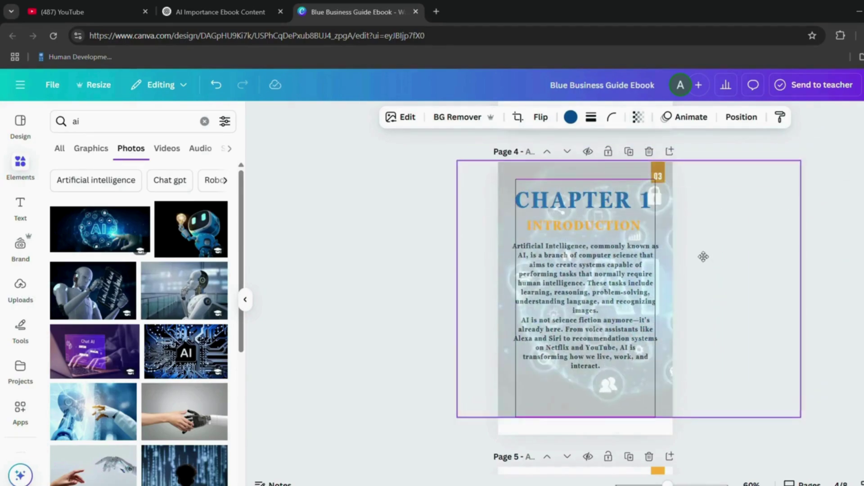
drag(641, 418, 653, 453)
drag(710, 385, 686, 390)
Step: Fine-tune the photo's transparency to about 18, centre it, and show the page's layers
click(638, 118)
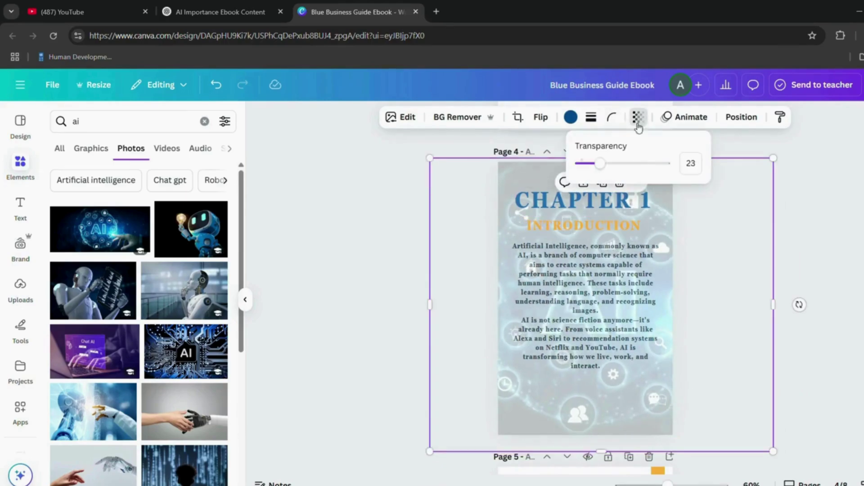
drag(601, 165, 597, 163)
click(813, 234)
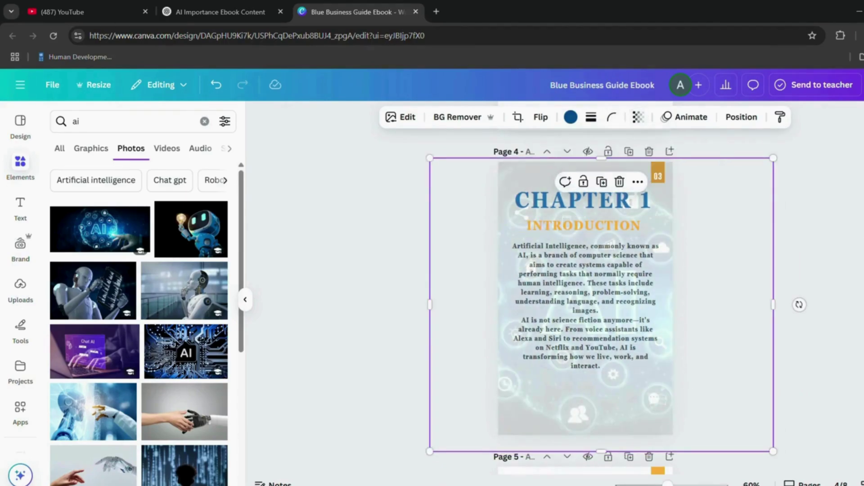
click(860, 251)
click(612, 287)
drag(576, 289, 565, 290)
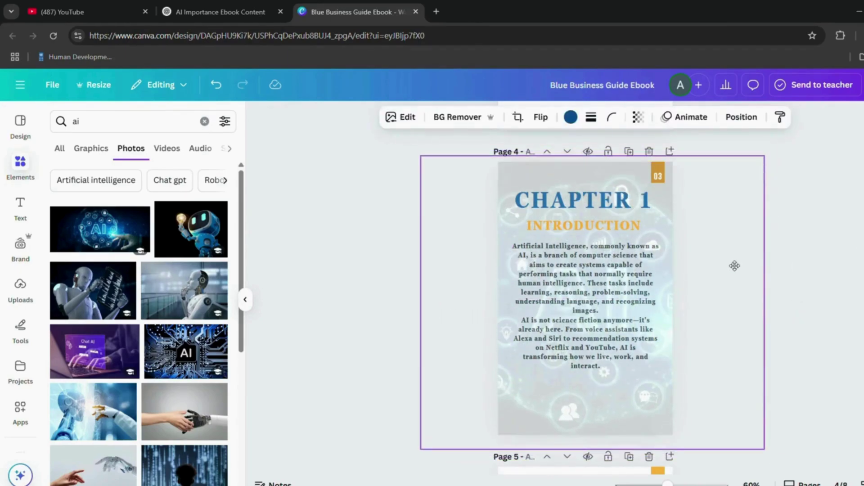
click(738, 117)
click(191, 144)
click(212, 243)
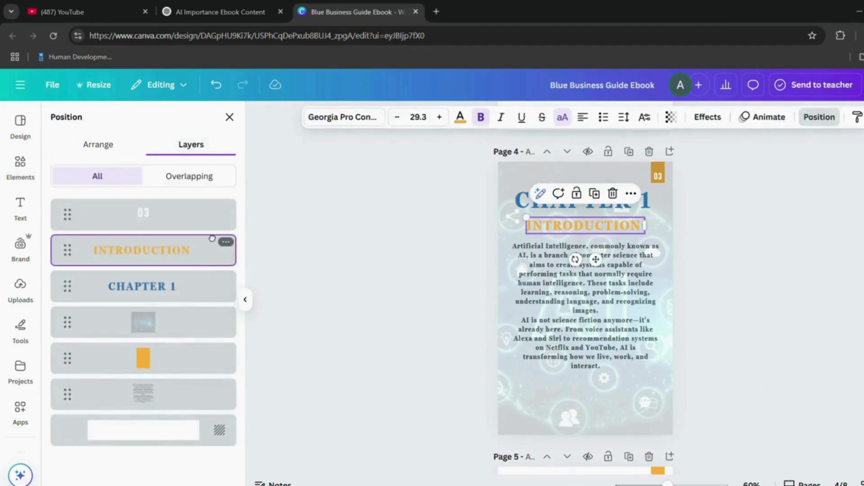
Step: Move the AI photo layer behind page 4's text and make body text black on all pages
drag(143, 322, 140, 394)
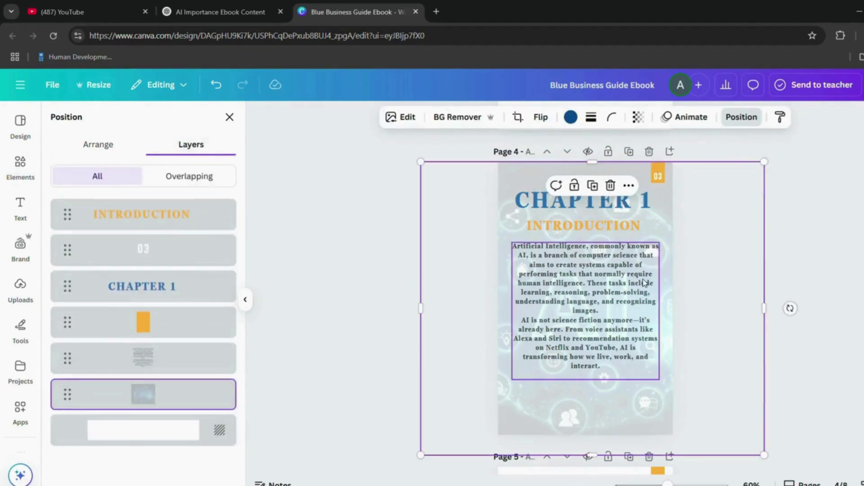
click(585, 311)
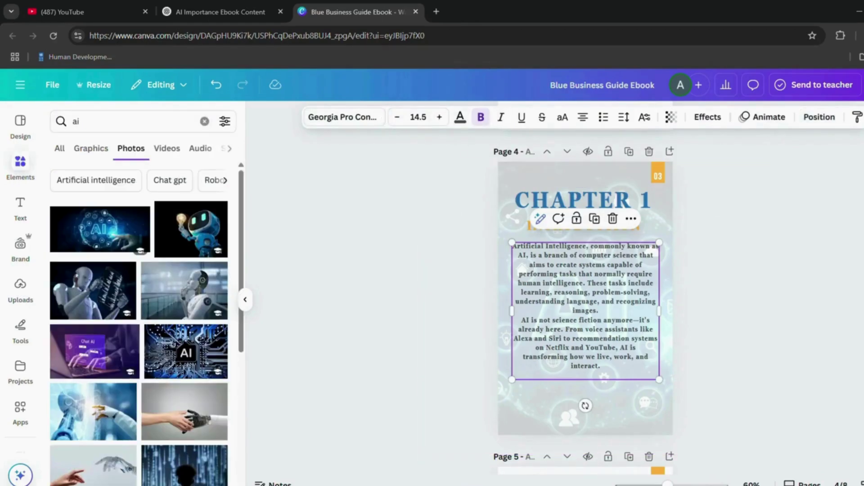
click(460, 115)
click(185, 311)
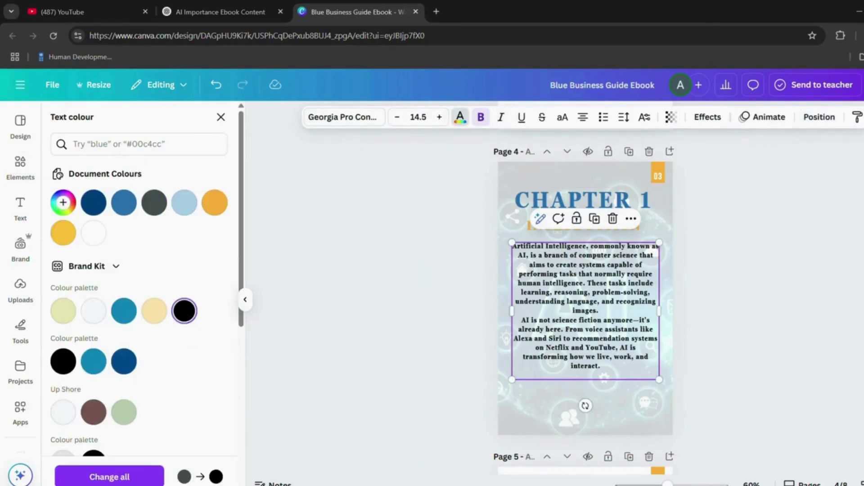
click(92, 476)
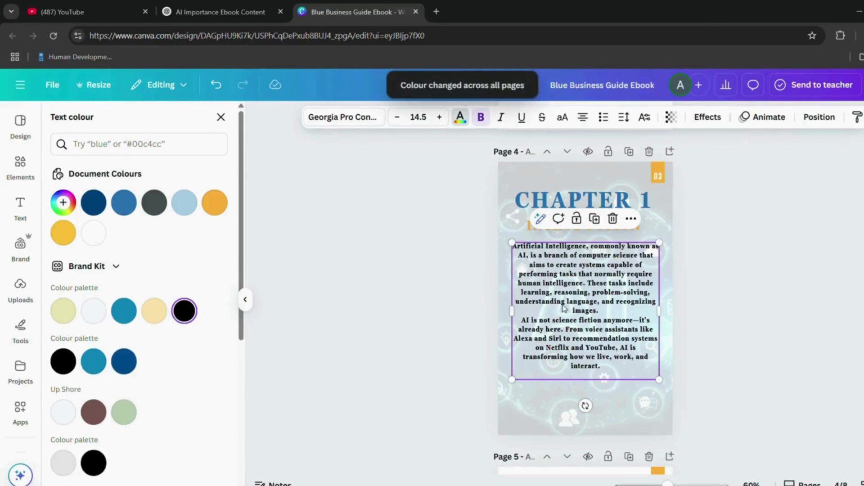
scroll(788, 278, down, 2)
scroll(788, 280, down, 3)
scroll(652, 281, up, 3)
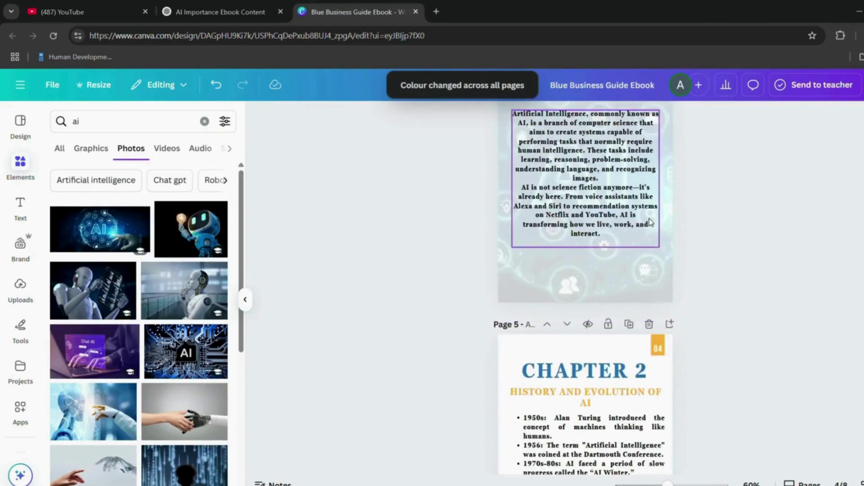
scroll(606, 285, down, 3)
Step: Select the Chapter 2 page and search photos for 'ai evolution'
click(518, 230)
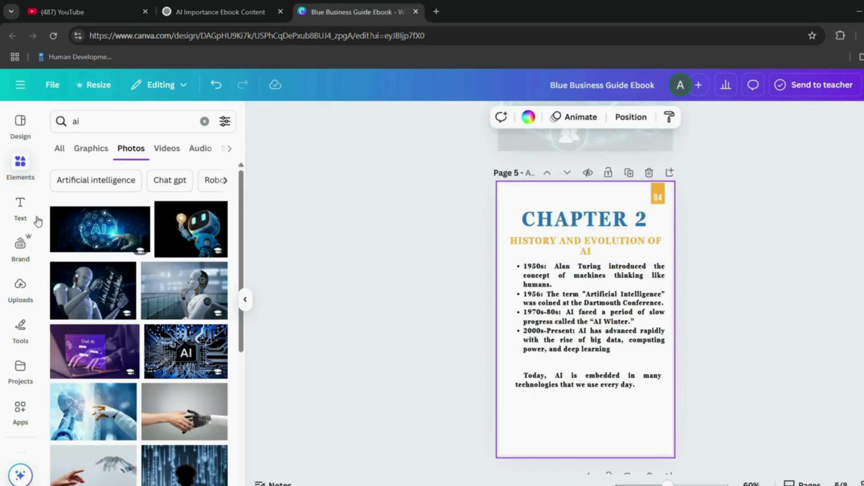
scroll(133, 270, down, 2)
click(580, 306)
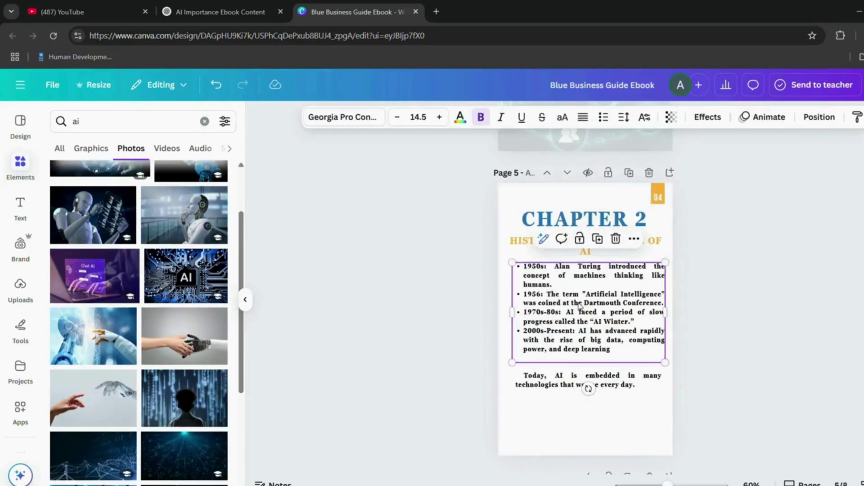
click(396, 288)
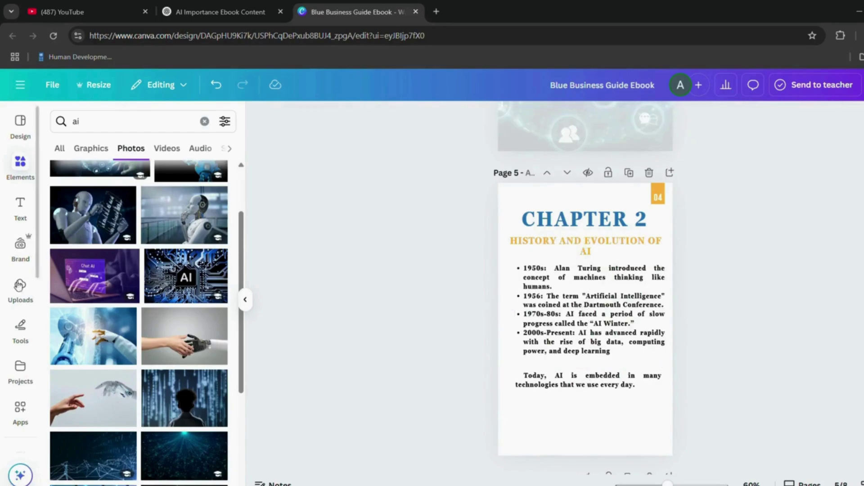
click(81, 127)
double_click(93, 127)
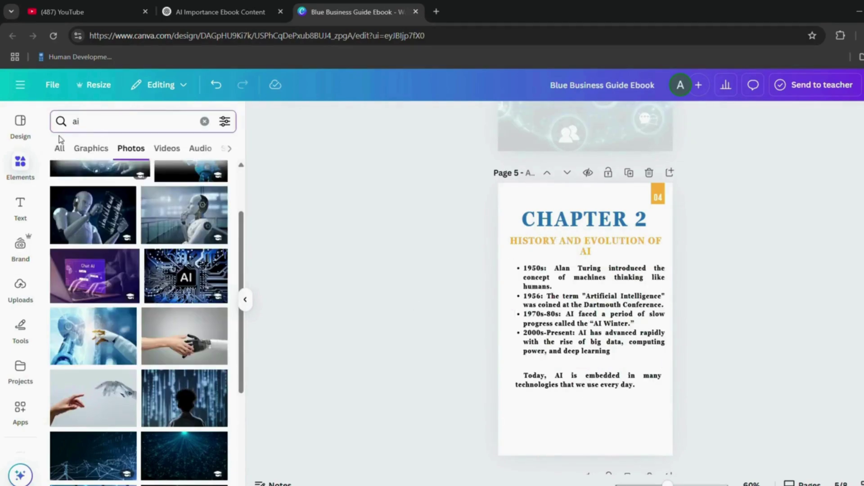
text(evolution)
key(Return)
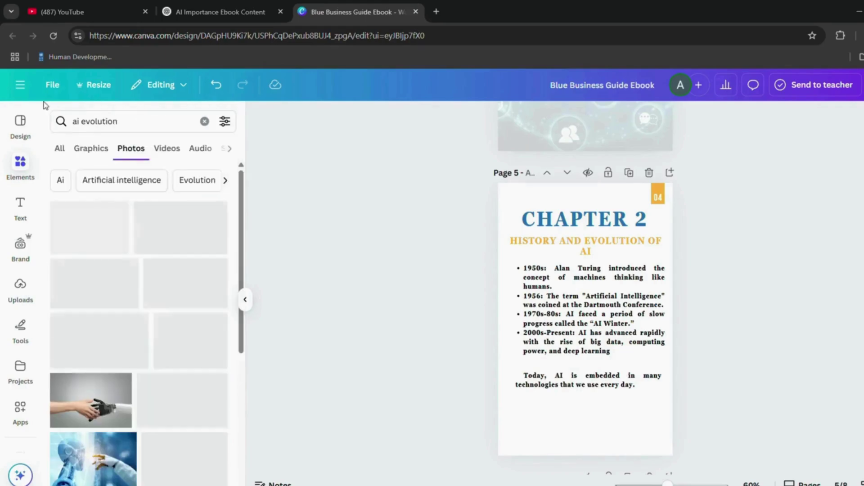
Step: Add the robot photo to page 5, resize it to cover the page, and begin cropping
scroll(94, 251, down, 2)
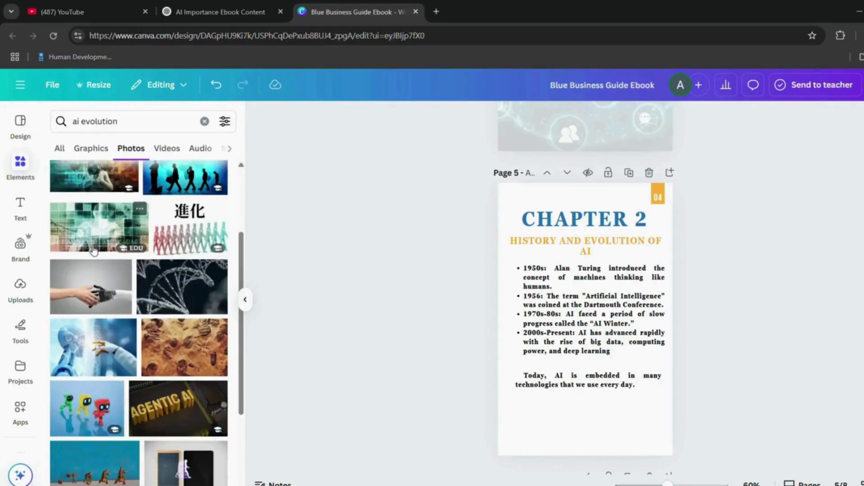
click(93, 347)
drag(601, 316, 576, 231)
drag(637, 278, 796, 389)
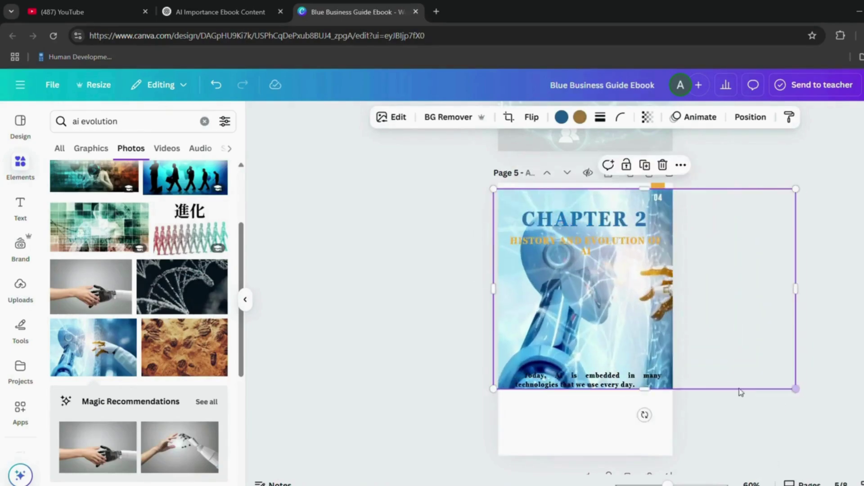
drag(738, 383, 700, 374)
drag(607, 380, 607, 481)
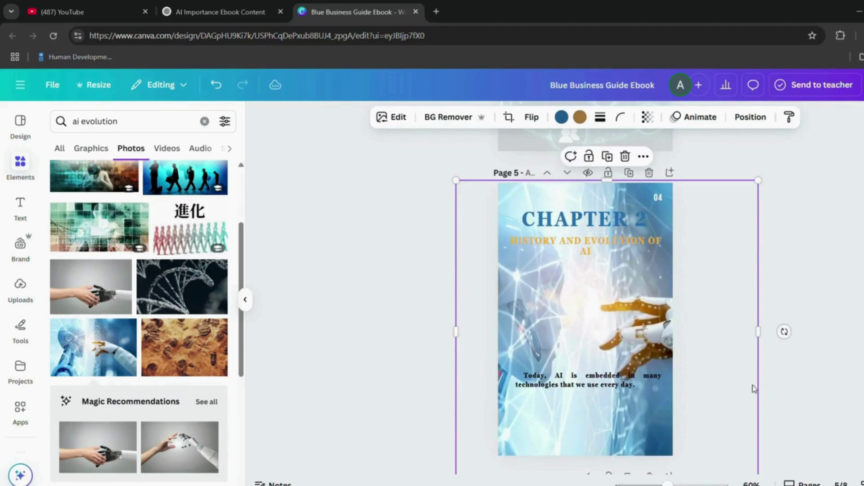
double_click(647, 412)
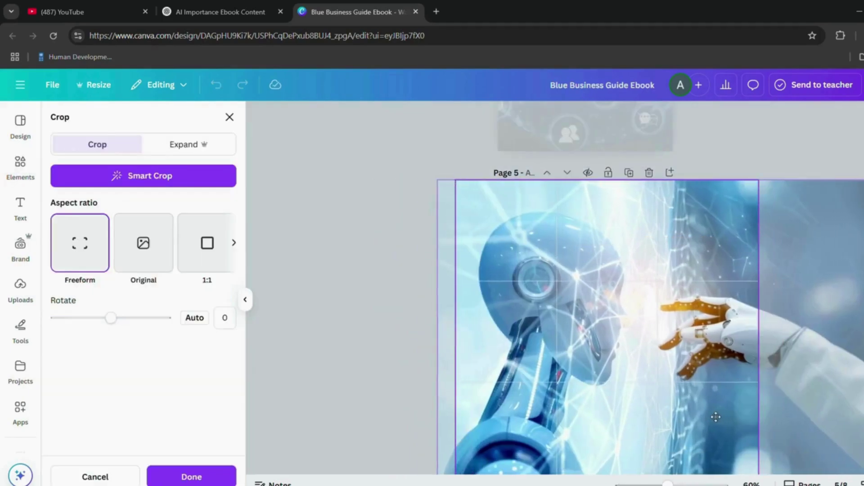
Step: Apply the robot photo's crop and lower its transparency to about 36
key(Return)
click(647, 117)
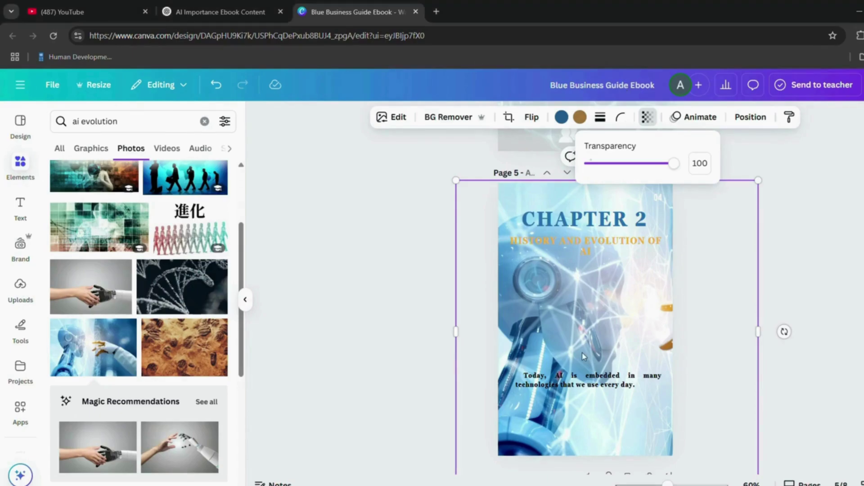
drag(674, 163, 623, 182)
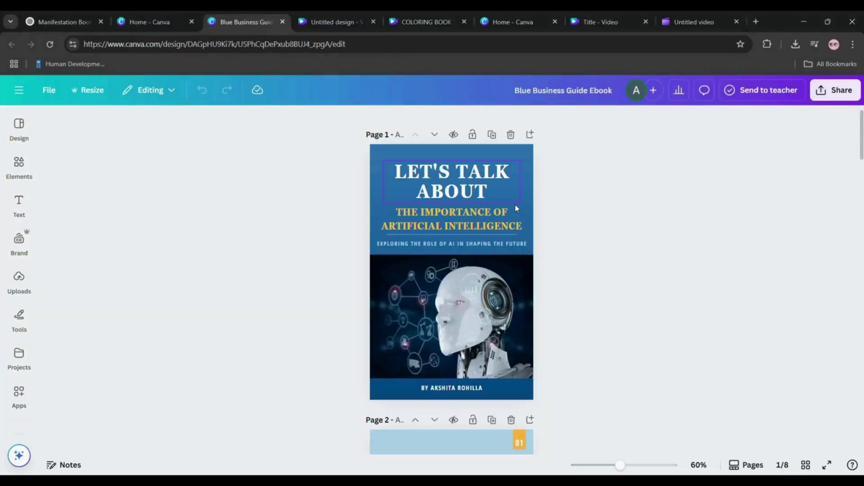
Step: Download the ebook pages 1–8 as a PDF Print file with CMYK colour profile
scroll(525, 208, down, 15)
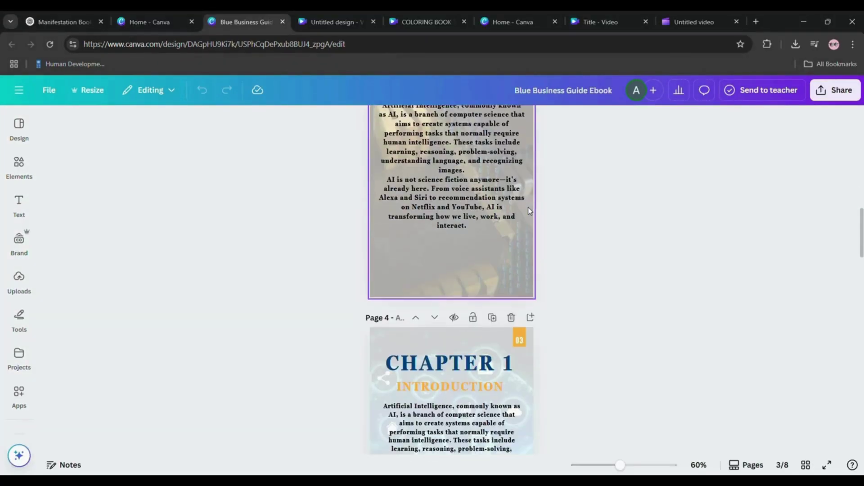
click(835, 90)
click(671, 308)
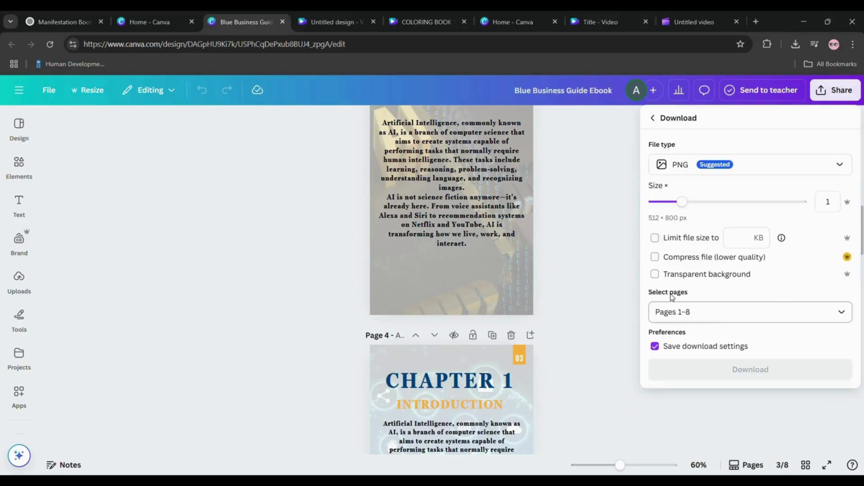
click(747, 166)
click(710, 294)
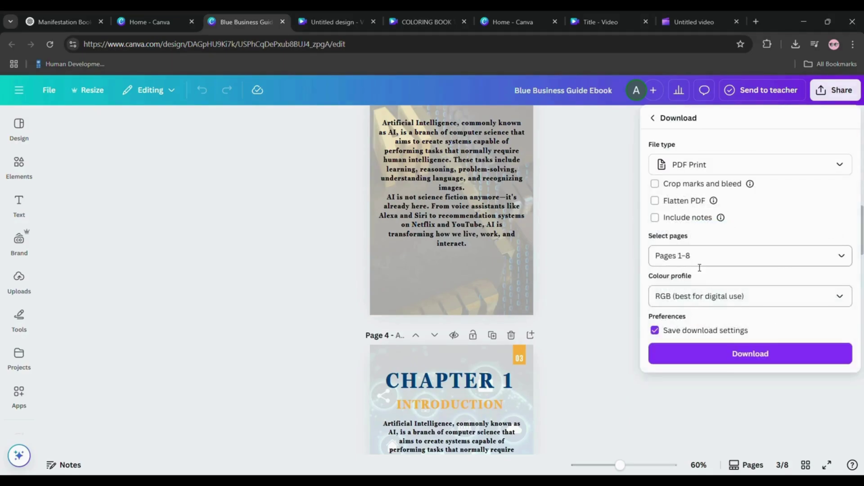
click(701, 296)
click(697, 352)
click(702, 353)
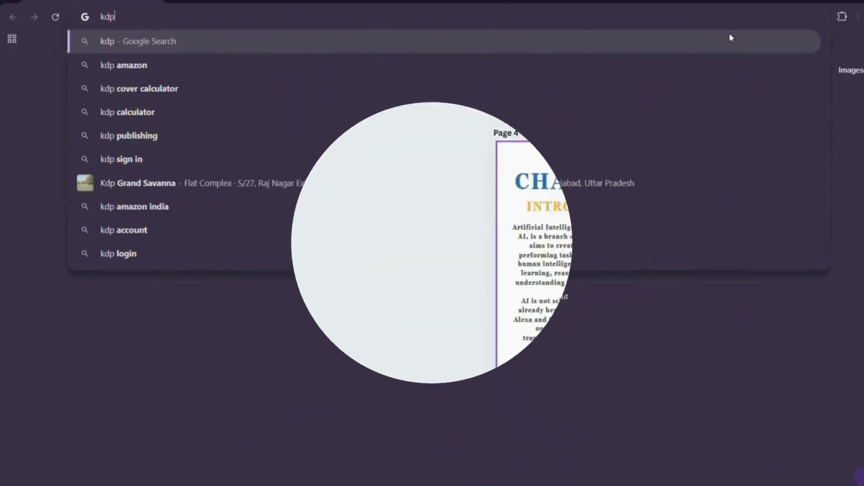
Step: Go to kdp.amazon.com and sign in to Kindle Direct Publishing
text(.amazon.com)
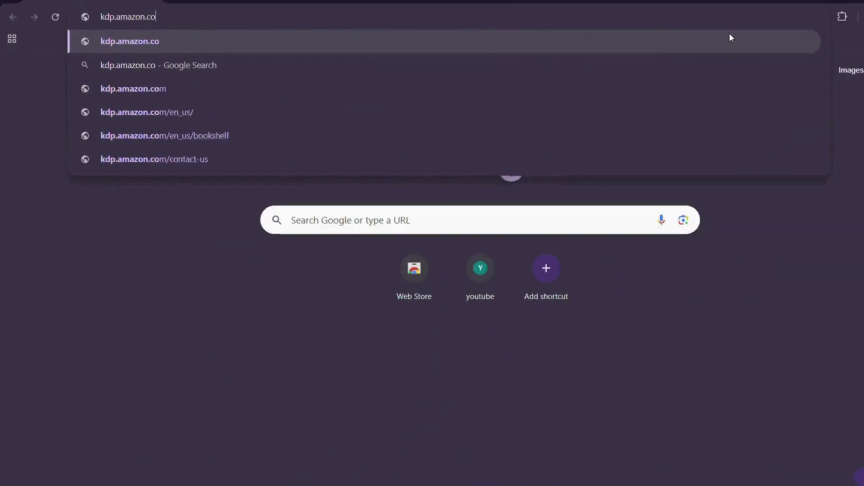
key(Return)
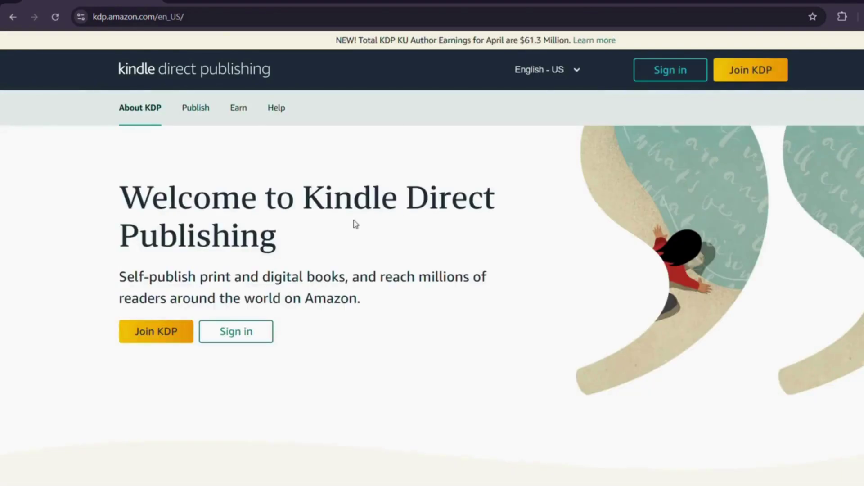
click(239, 335)
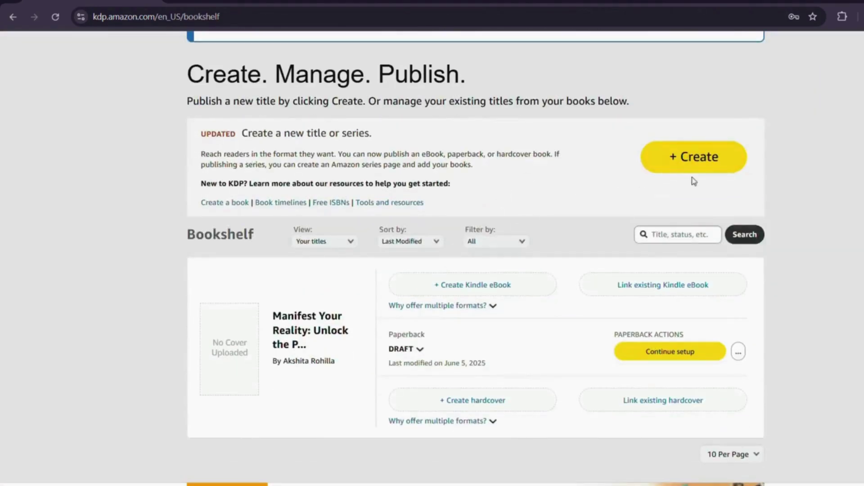
Step: Create a paperback in English titled 'manifest your reality: unlock the power within'
click(686, 160)
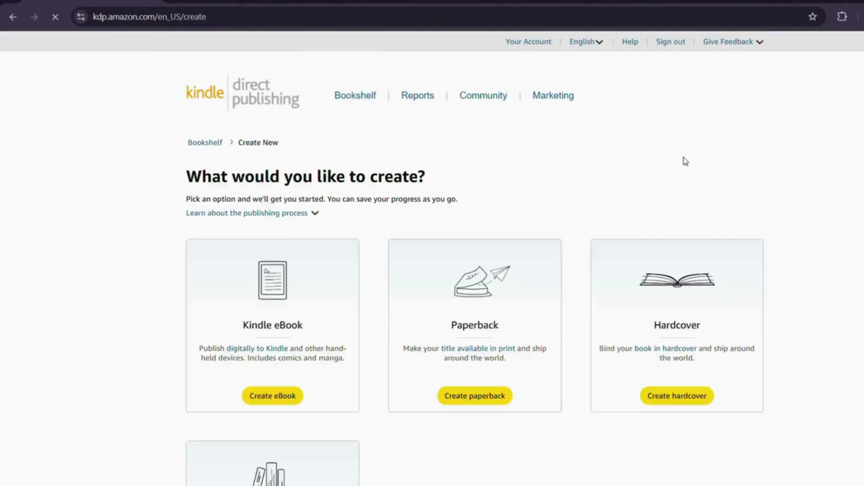
scroll(477, 235, down, 3)
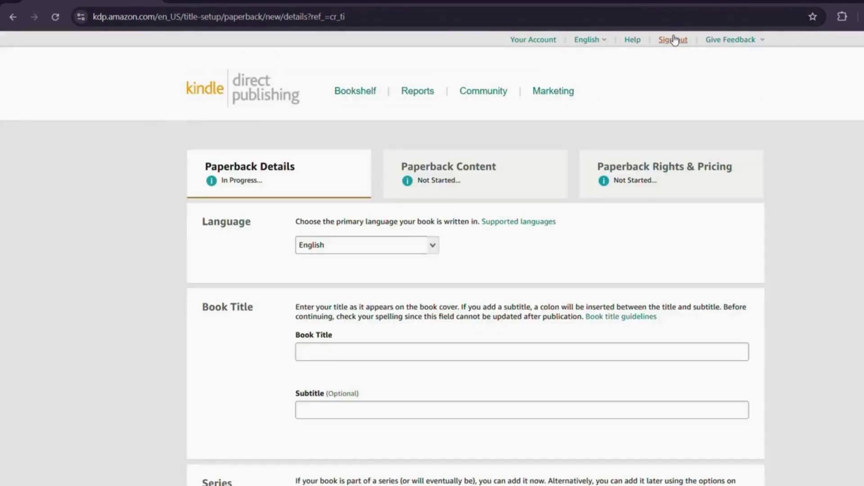
click(434, 253)
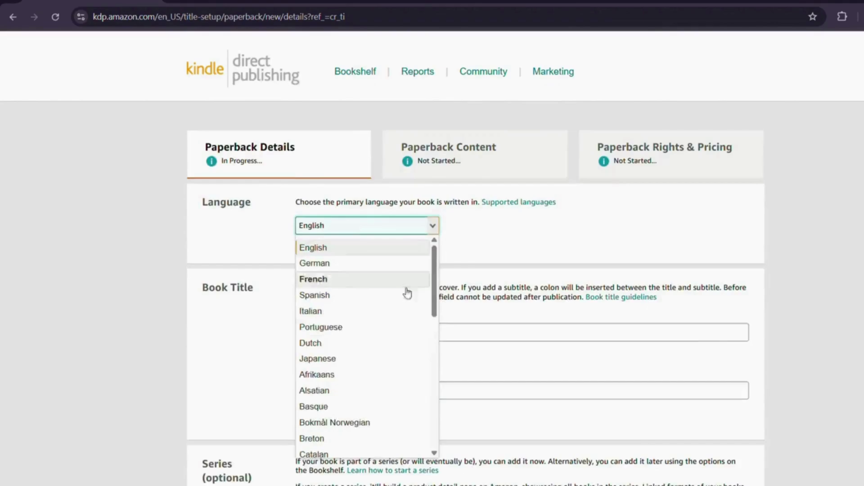
scroll(378, 318, down, 3)
scroll(378, 309, up, 3)
click(342, 247)
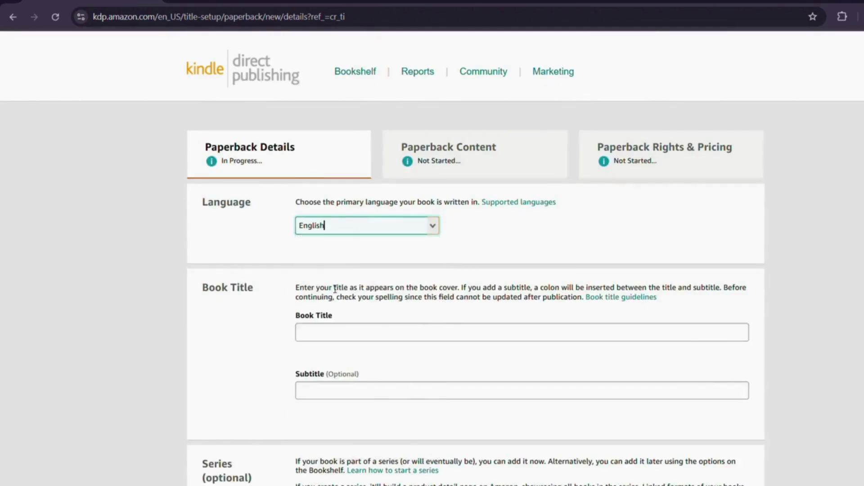
scroll(379, 288, down, 3)
click(354, 203)
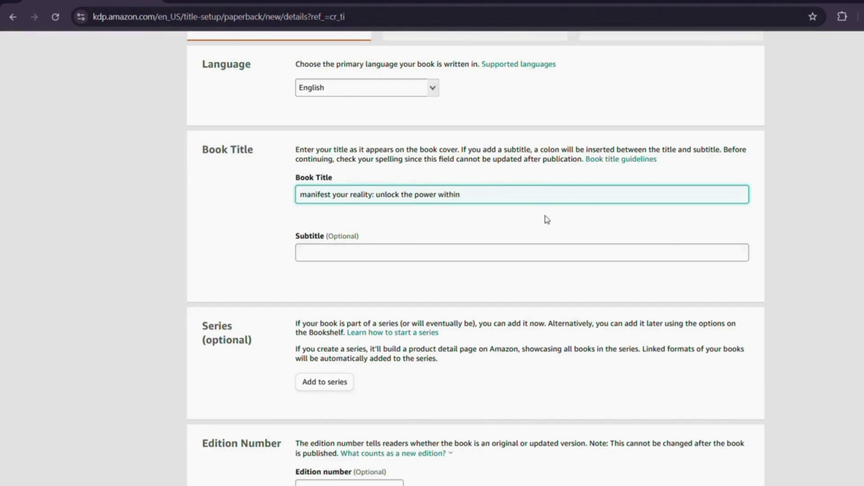
scroll(448, 255, down, 4)
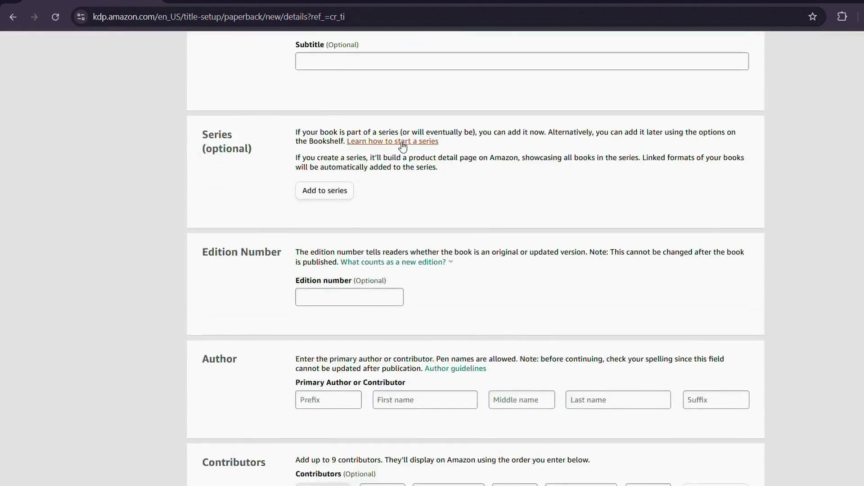
scroll(310, 175, down, 3)
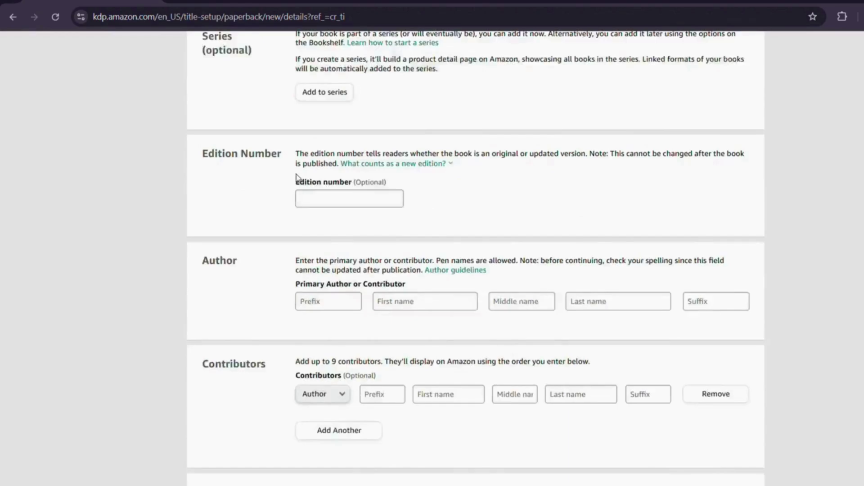
scroll(363, 261, down, 1)
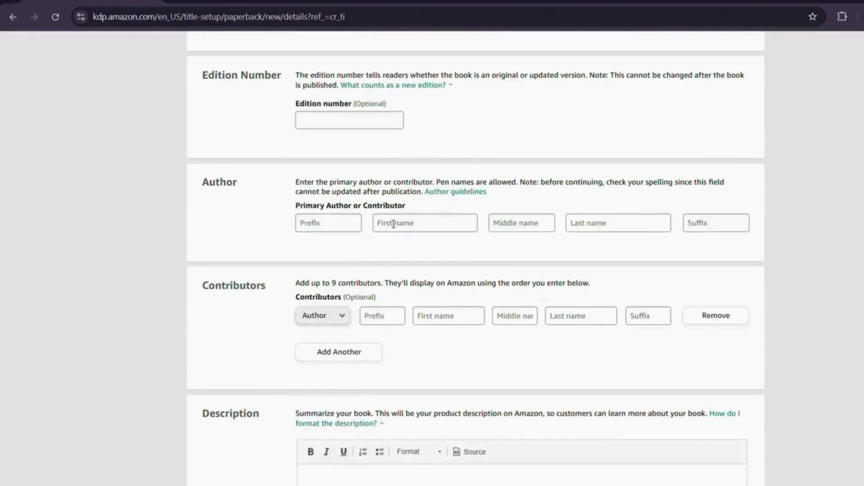
Step: Fill in the author's first and last name
click(384, 222)
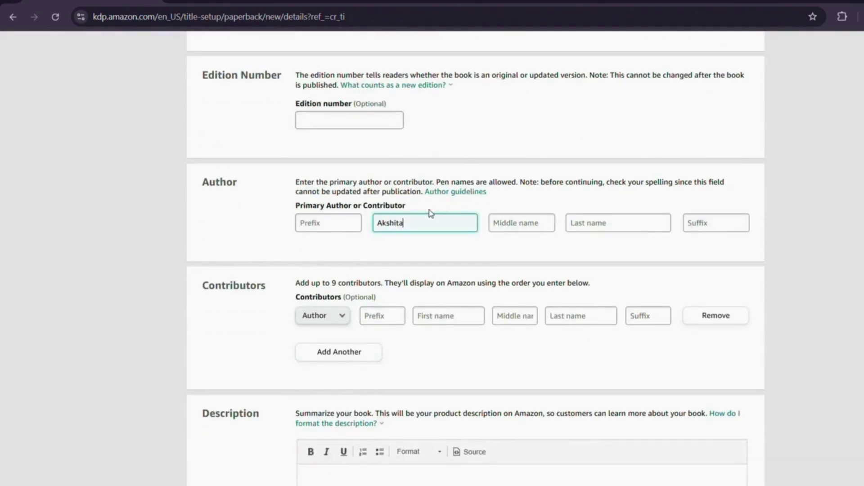
click(611, 225)
text(Rohilla)
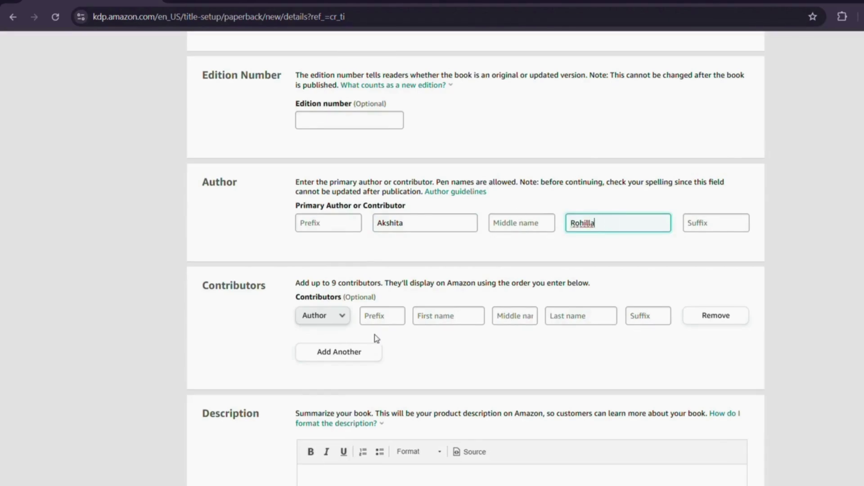
scroll(376, 338, down, 2)
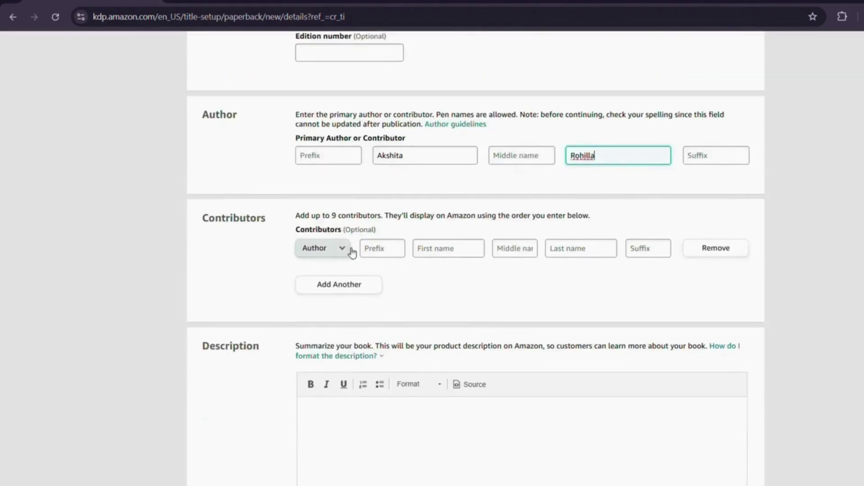
scroll(440, 265, down, 3)
scroll(440, 264, down, 2)
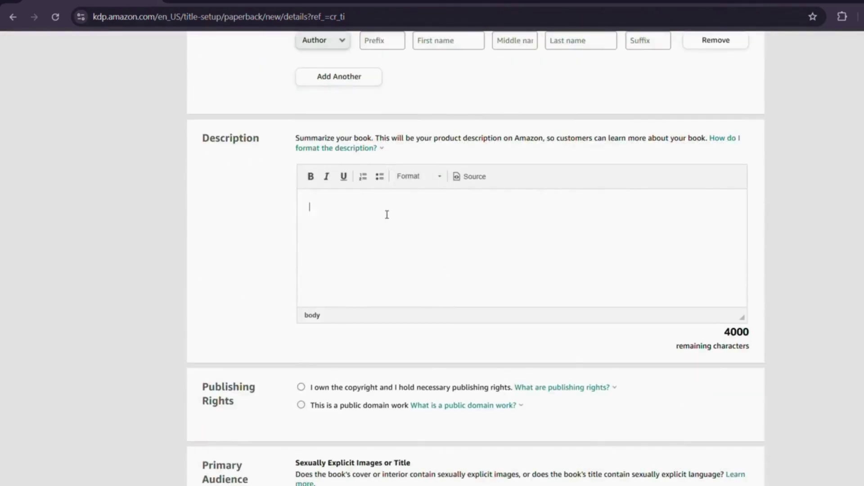
Step: In a new ChatGPT tab, ask for a description of 'Manifest Your Reality: Unlock the Power Within'
key(ctrl+t)
text(c)
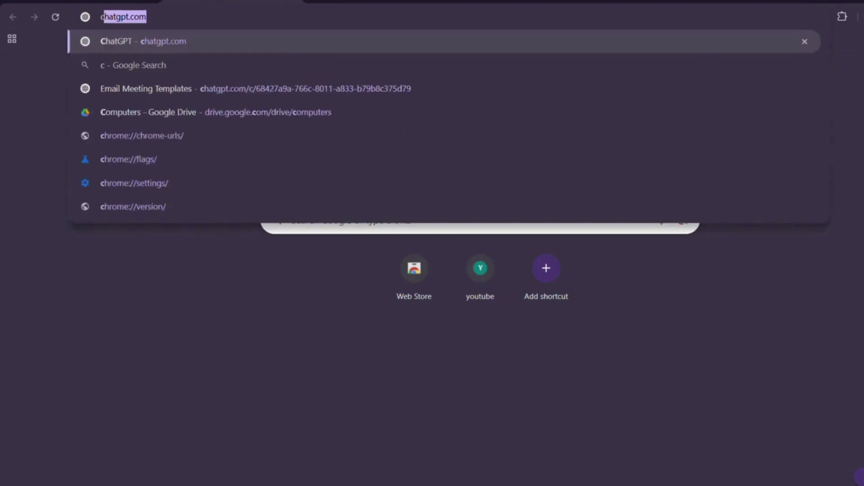
key(Return)
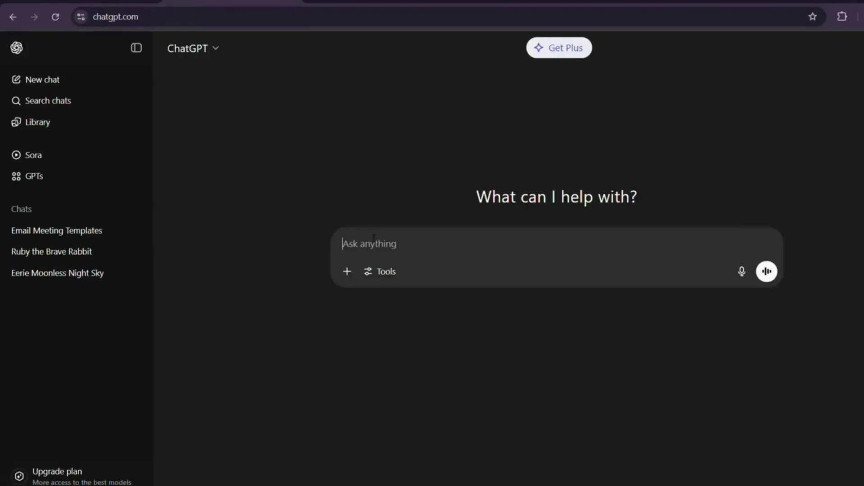
text(i made a e)
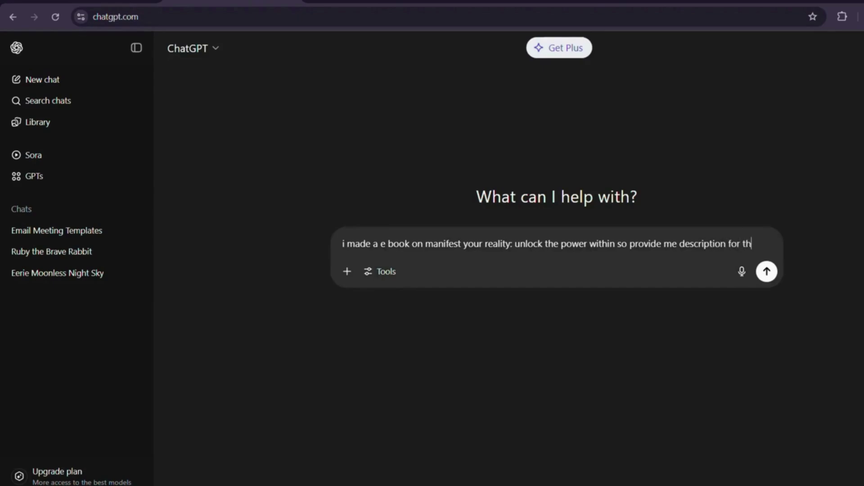
text(is)
key(Return)
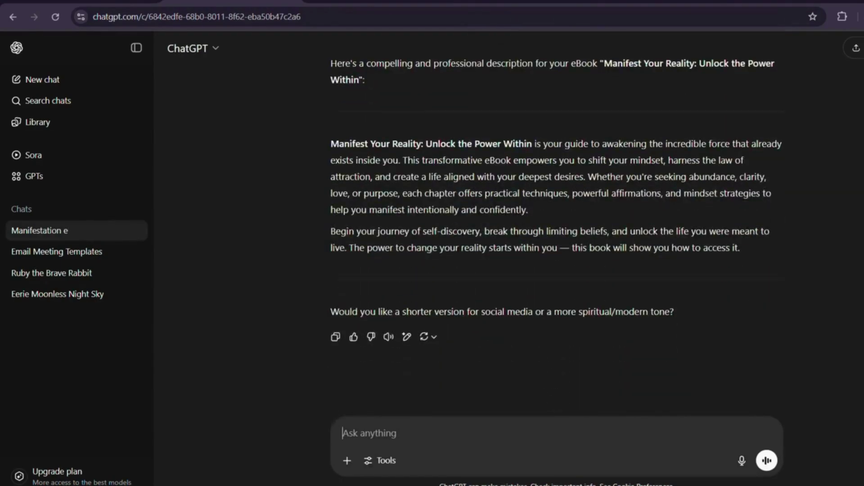
Step: Select the two-paragraph description in ChatGPT's reply and copy it
drag(331, 144, 594, 231)
drag(595, 231, 740, 248)
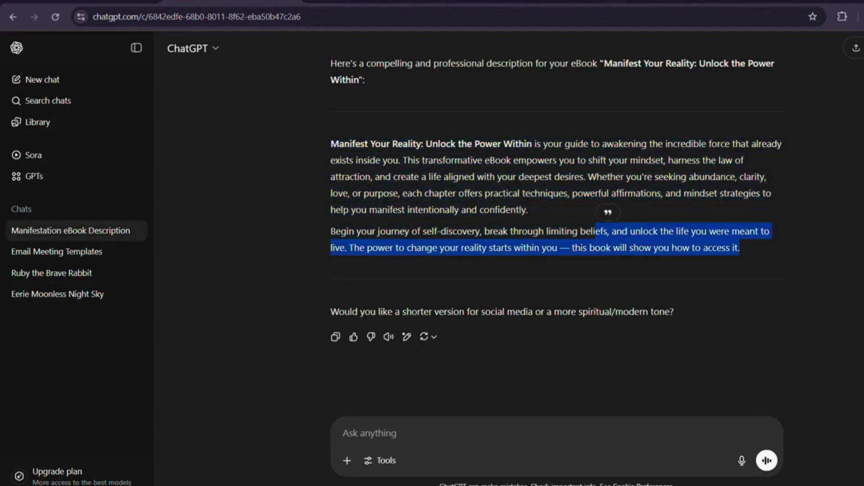
drag(331, 143, 340, 144)
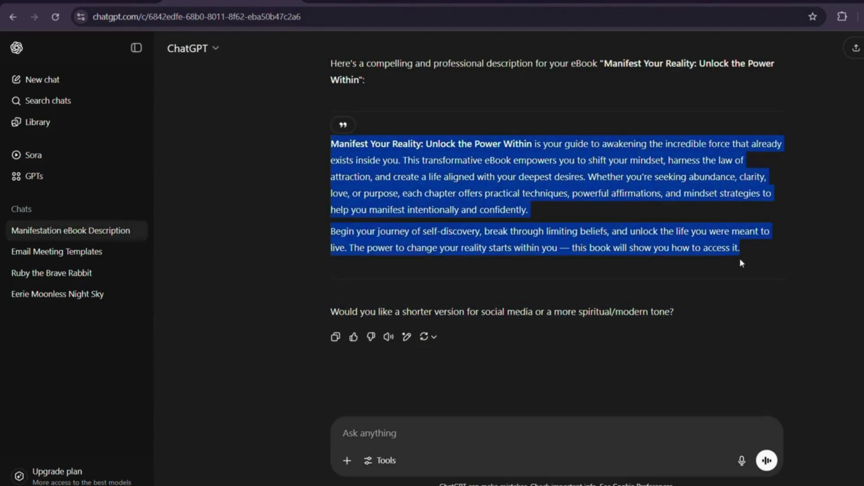
Step: Paste the ChatGPT description into the KDP Description editor
key(ctrl+Tab)
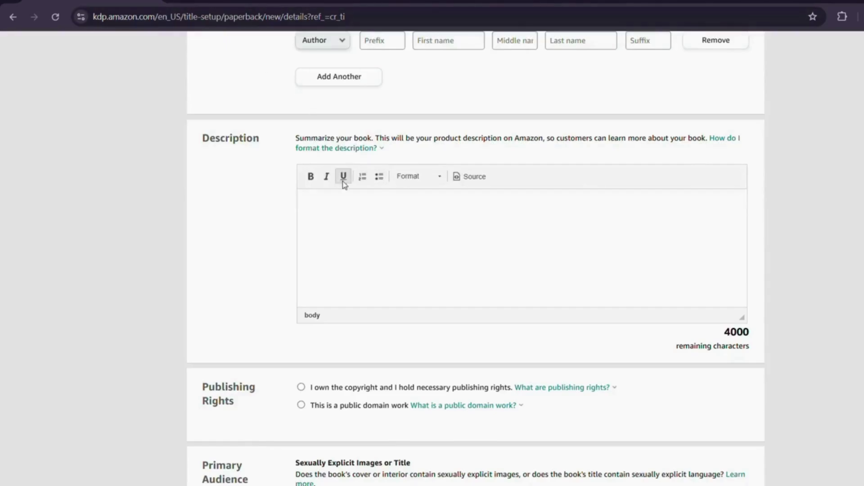
text(Manifest Your Reality: Unlock the Power Within is your guide to awakening the incredible force that already exists inside you. This transformative eBook empowers you to shift your mindset, harness the law of attraction, and create a life aligned with your deepest desires. Whether you're seeking abundance, clarity, love, or purpose, each chapter offers practical techniques, powerful affirmations, and mindset strategies to help you manifest intentionally and confidently. Begin your journey of self-discovery, break through limiting beliefs, and unlock the life you were meant to live. The power to change your reality starts within you — this book will show you how to access it.)
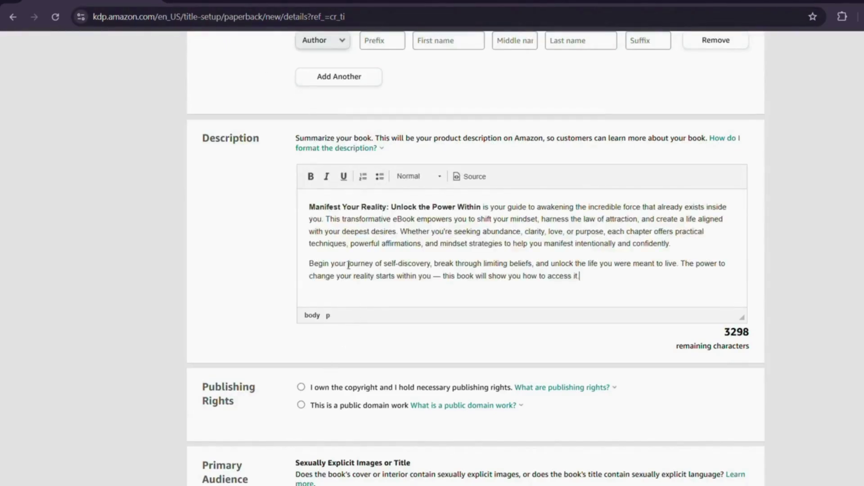
scroll(338, 279, down, 4)
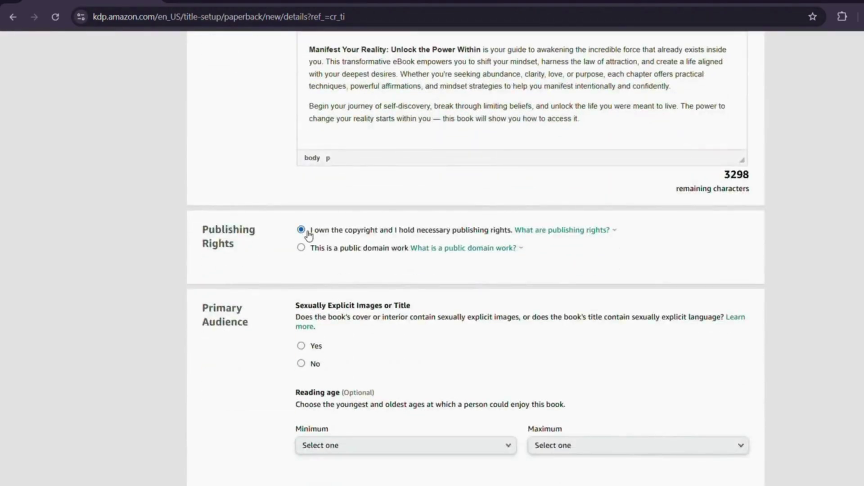
scroll(338, 276, down, 4)
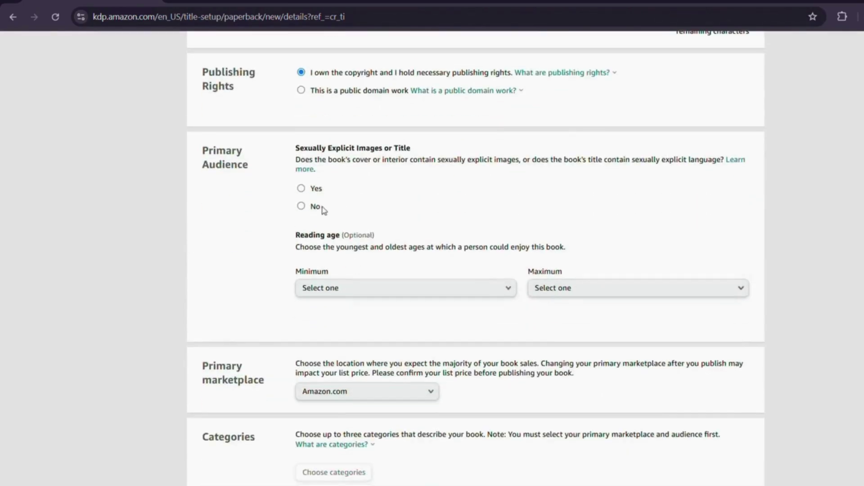
Step: Set reading age from 10 to 18+ and keep Amazon.com as primary marketplace
click(351, 290)
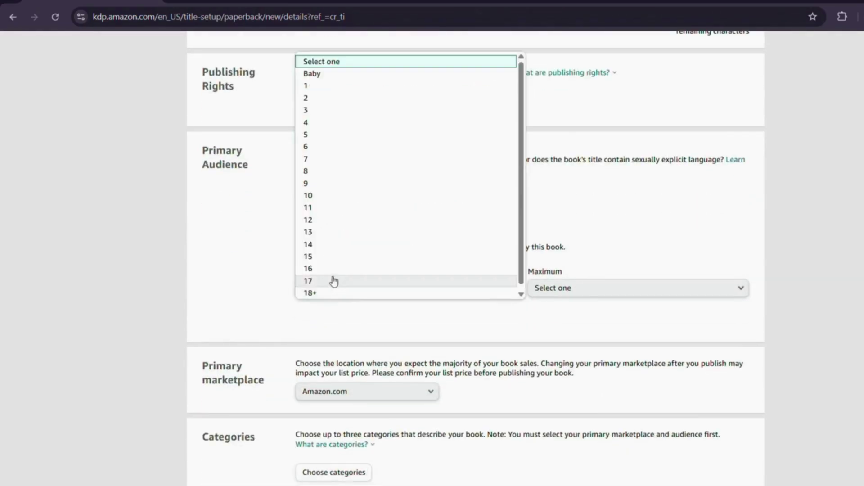
click(328, 194)
click(581, 290)
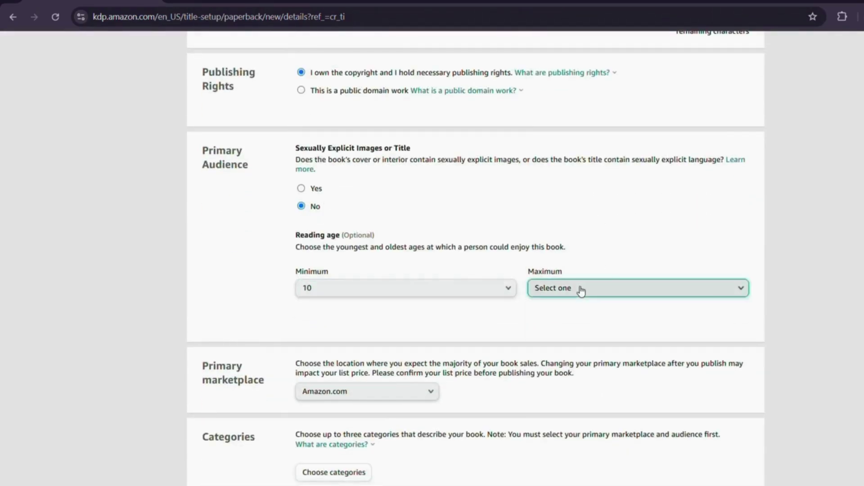
click(544, 400)
scroll(390, 301, down, 4)
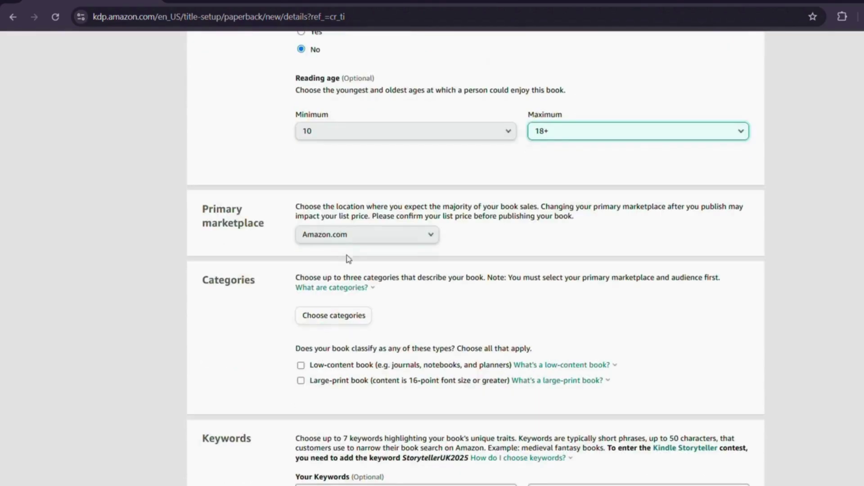
click(383, 236)
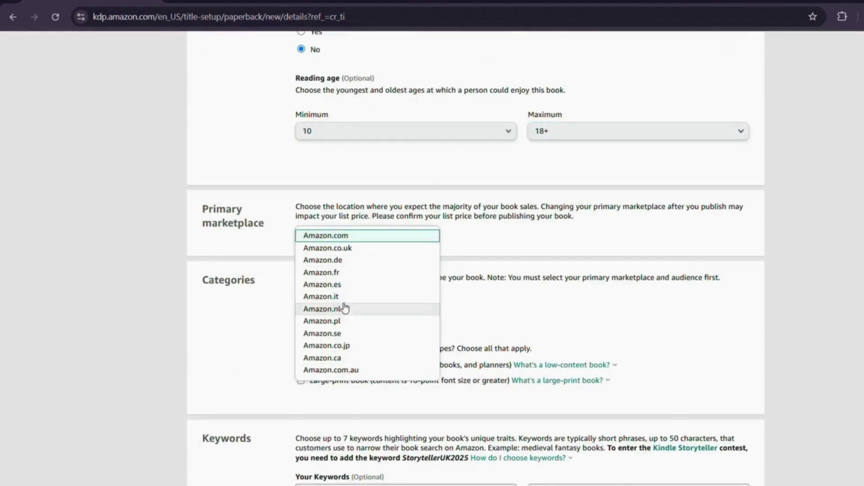
scroll(375, 268, down, 2)
click(274, 252)
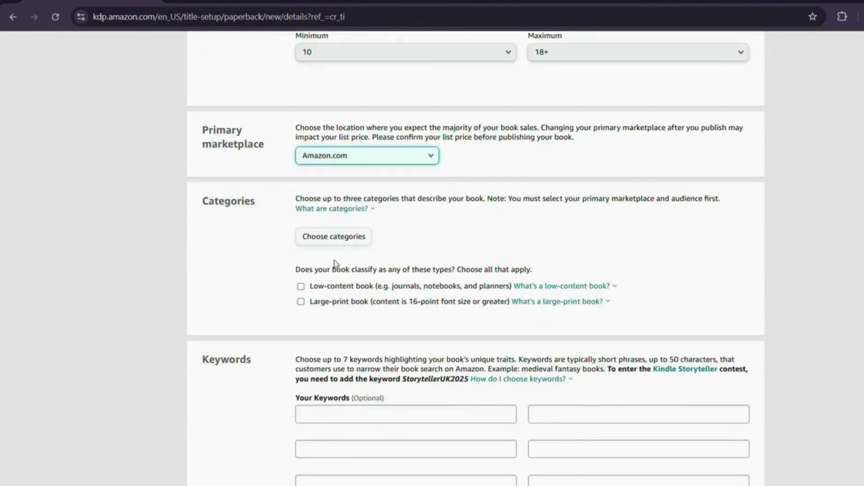
Step: Save Self-Help categories Self-Esteem, Success and Spiritual for the book
click(341, 238)
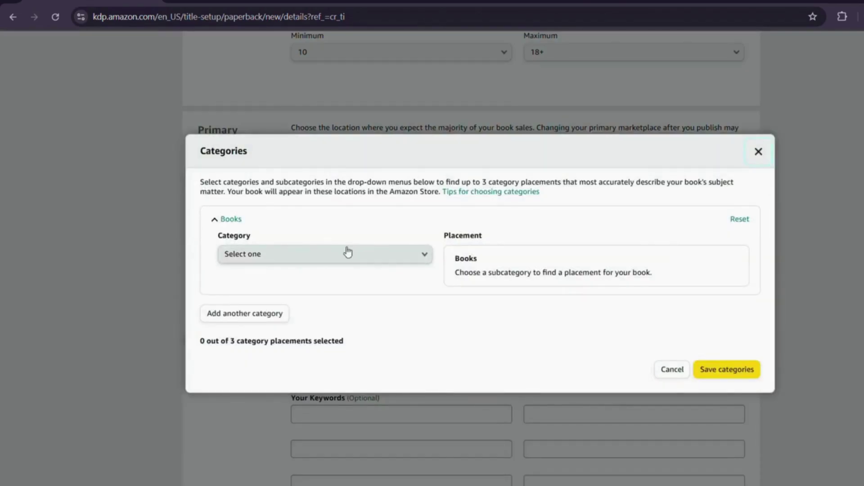
click(347, 252)
scroll(328, 303, down, 1)
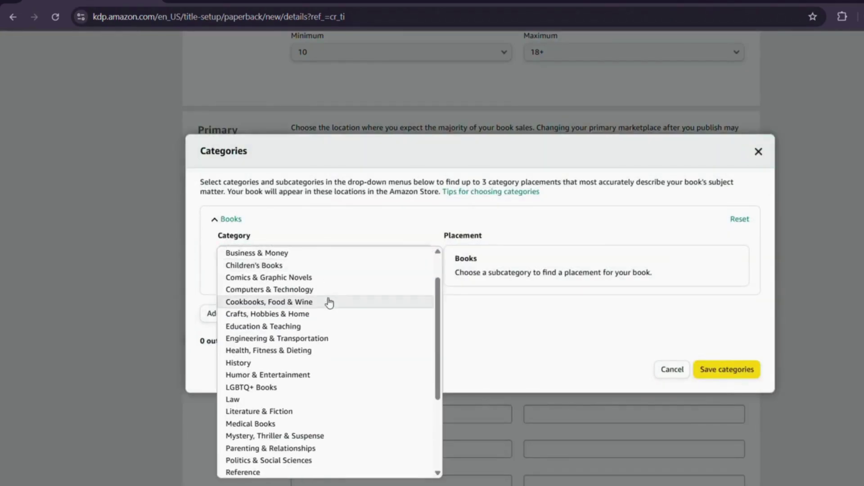
scroll(289, 373, down, 1)
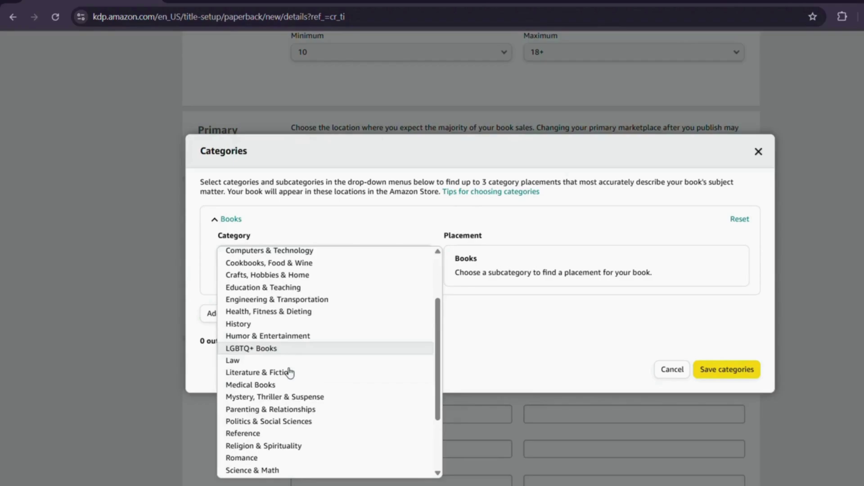
scroll(277, 378, down, 1)
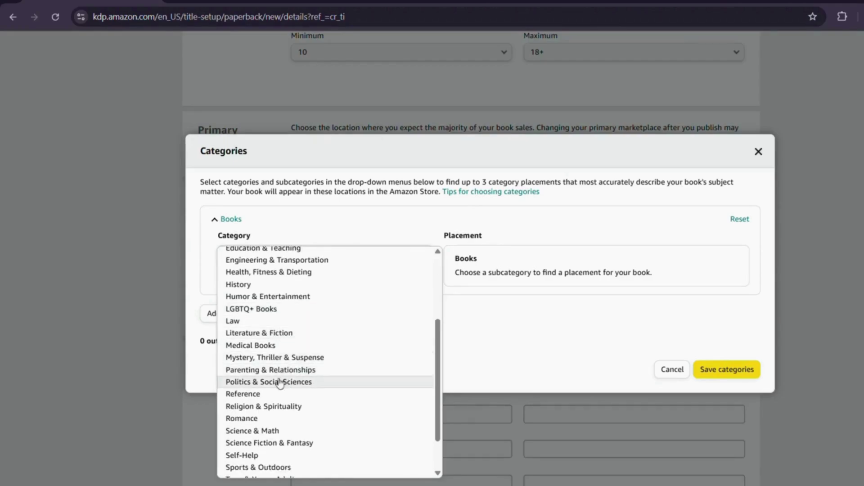
scroll(286, 392, down, 1)
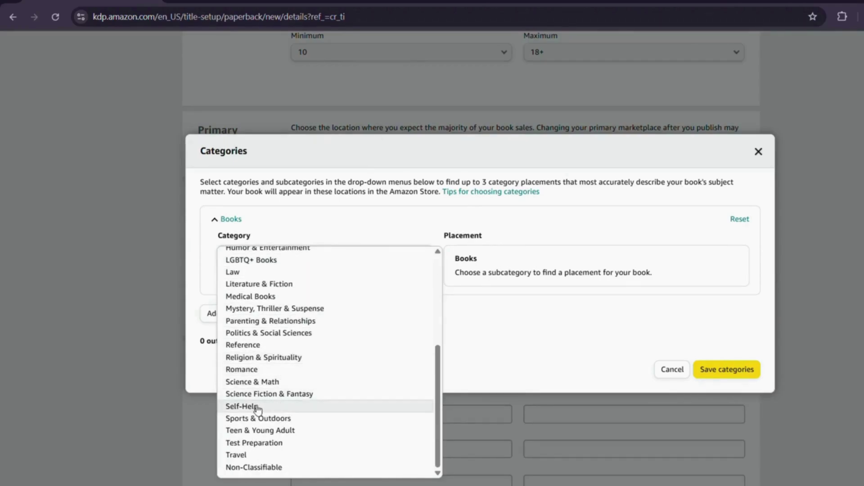
scroll(257, 408, down, 1)
click(239, 407)
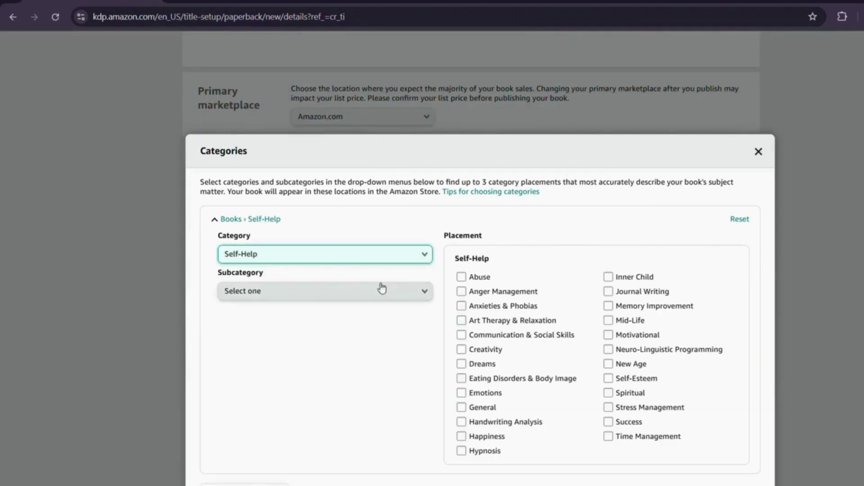
click(639, 379)
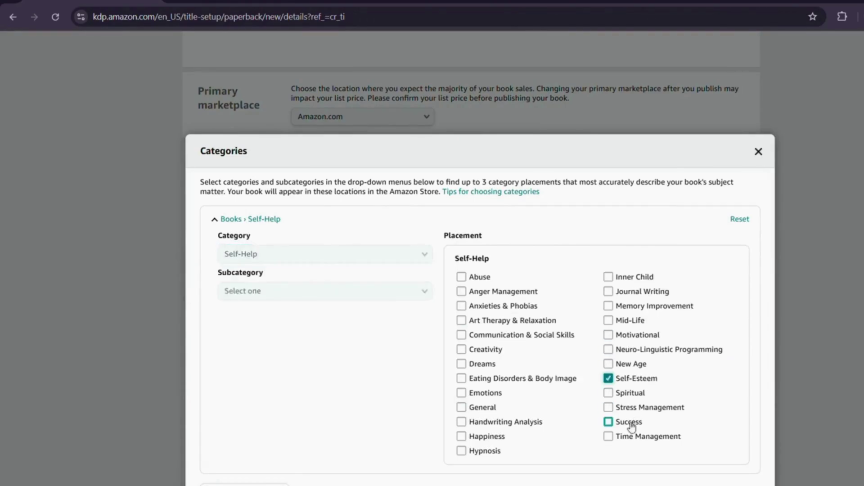
click(631, 425)
click(613, 393)
scroll(593, 327, down, 3)
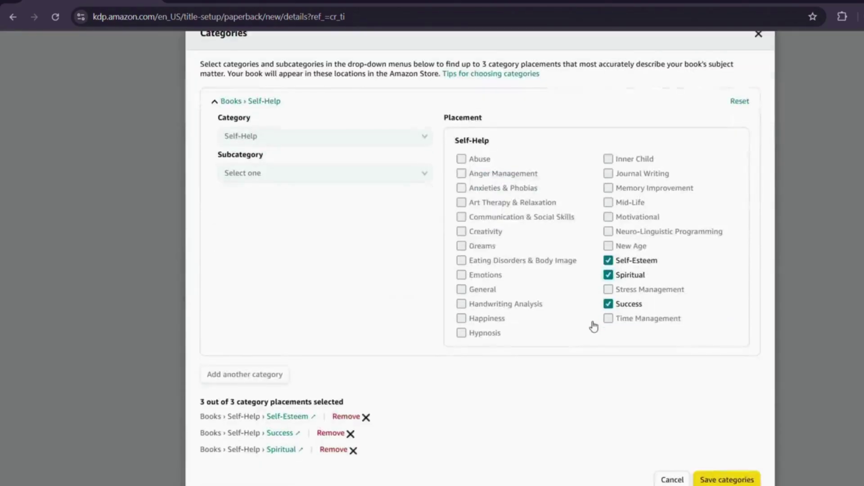
click(719, 473)
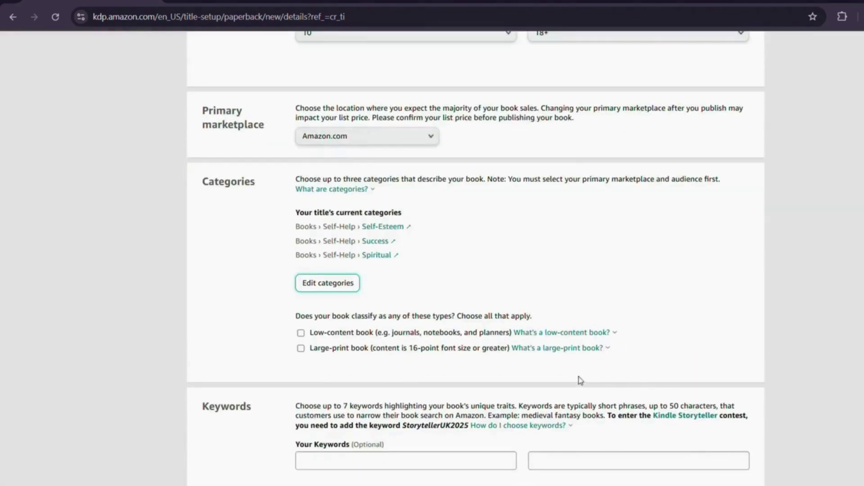
Step: Mark the book as a low-content book and return to the ChatGPT chat
click(321, 335)
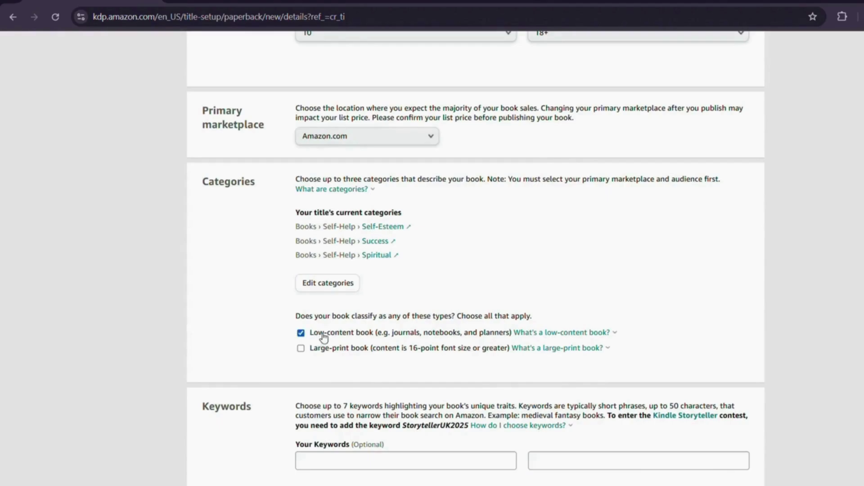
scroll(400, 332, down, 4)
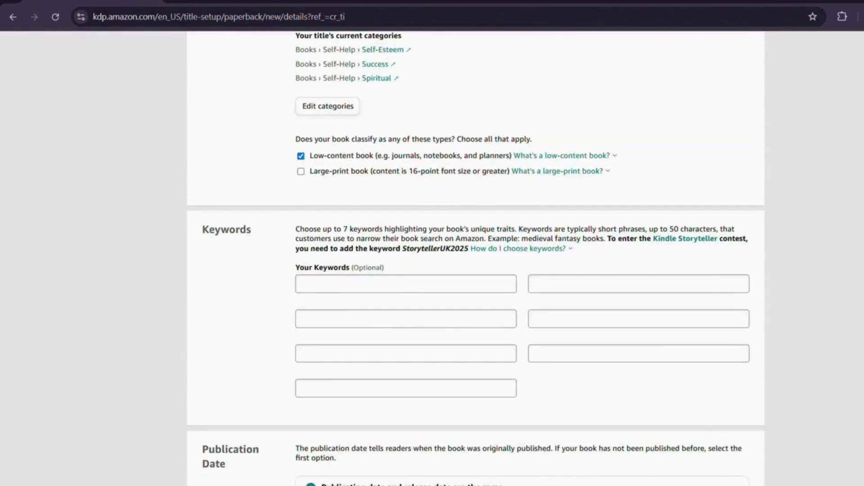
key(ctrl+Tab)
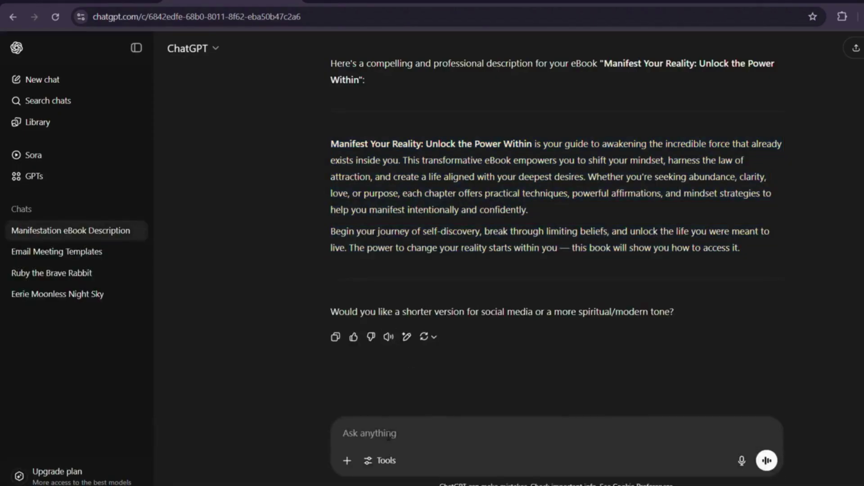
Step: Ask ChatGPT for 7 keywords and put 'Manifestation' in the first KDP keyword field
text(provide me 7 keywords also fo)
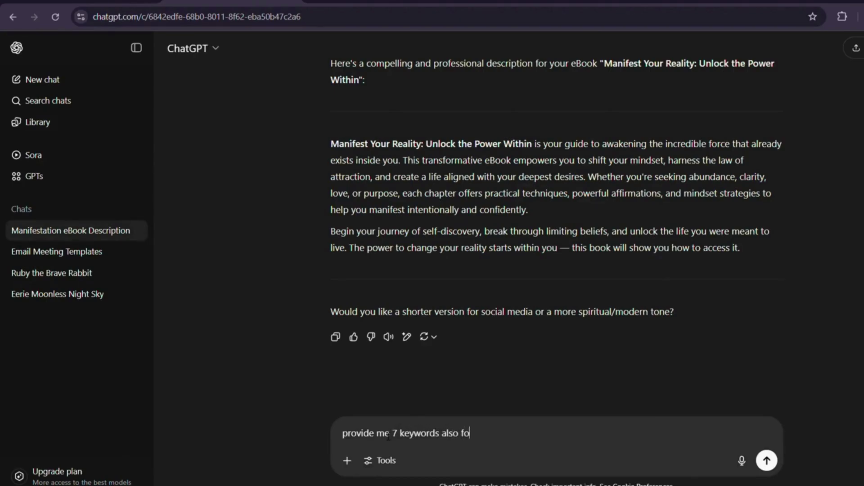
text(r this book)
key(Return)
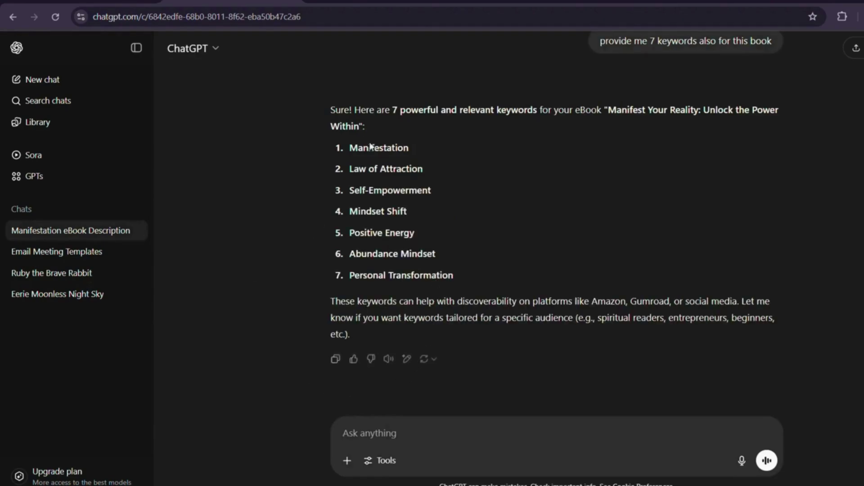
drag(408, 148, 359, 148)
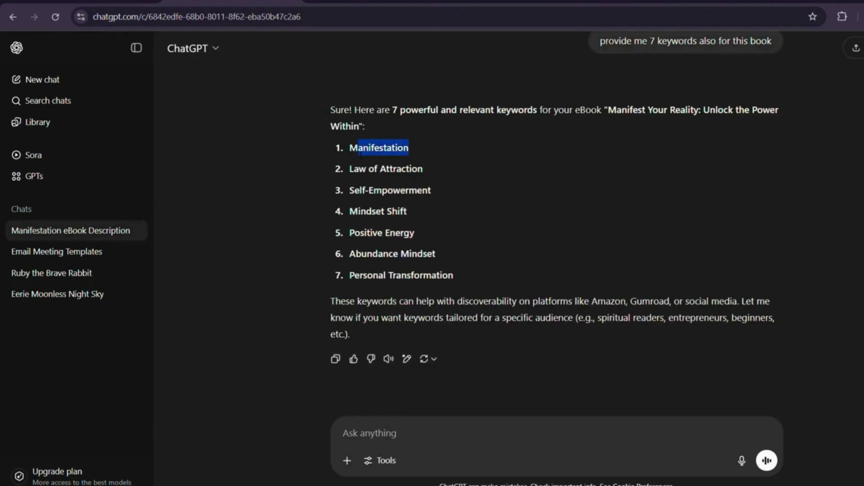
click(126, 2)
click(318, 286)
text(Manifestation)
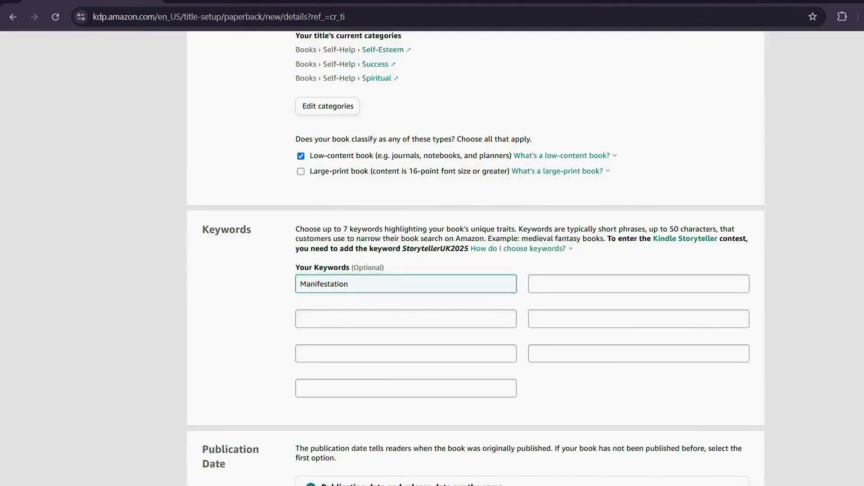
Step: Put 'Law of Attraction' in the second keyword field and select 'Self-Empowerment' next
click(235, 3)
drag(422, 169, 347, 174)
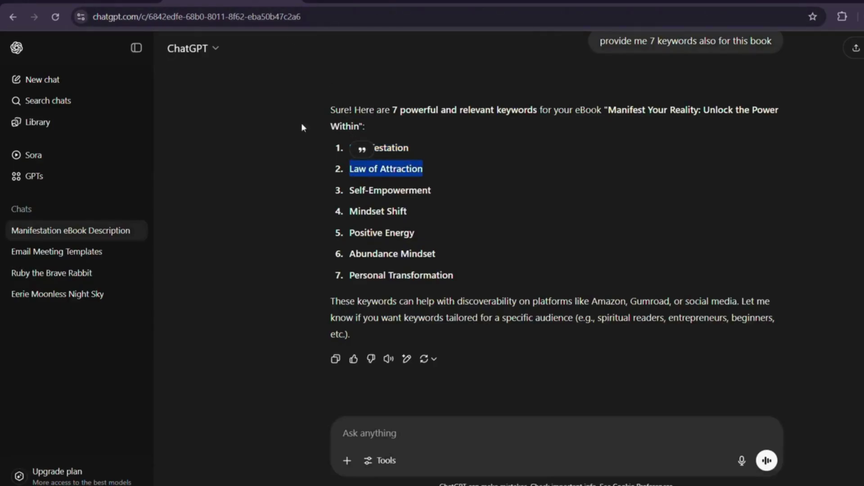
click(127, 2)
click(569, 284)
text(Law of Attraction)
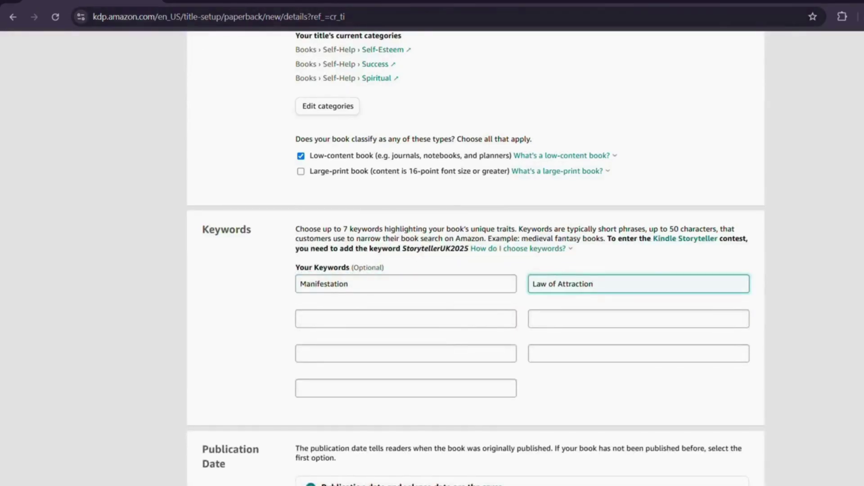
click(234, 3)
drag(430, 189, 371, 189)
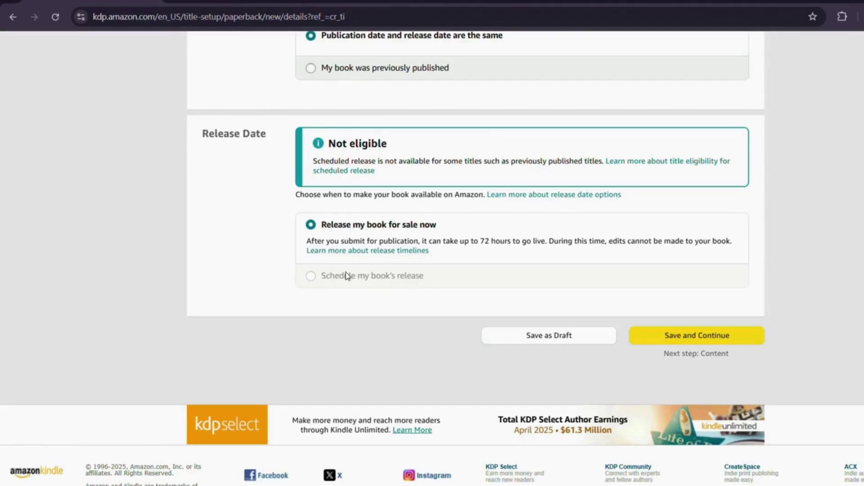
scroll(386, 262, down, 1)
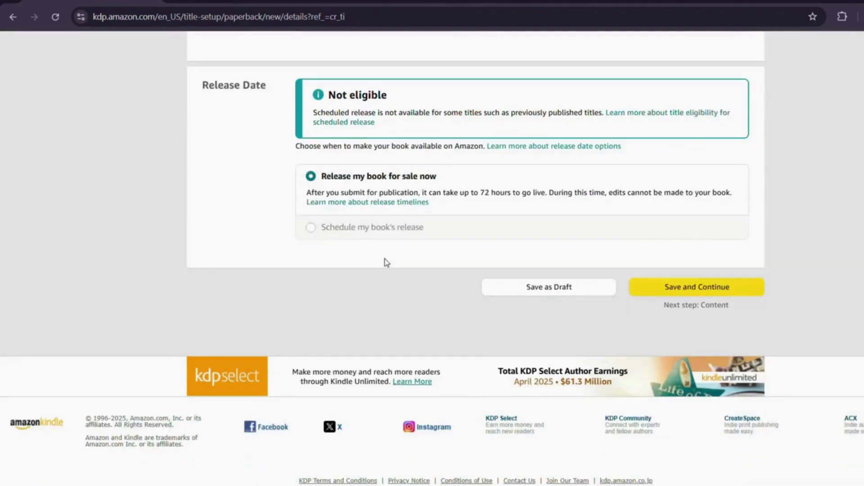
Step: Save the details and choose premium colour interior on white paper
click(669, 290)
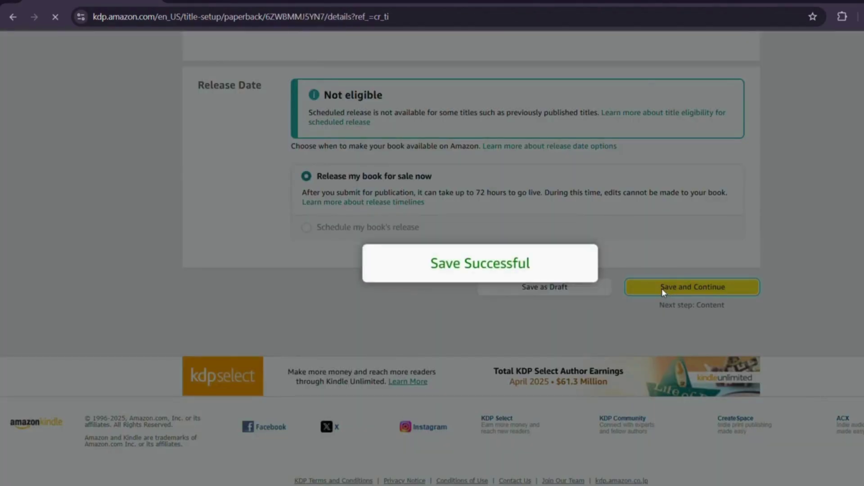
scroll(510, 301, down, 5)
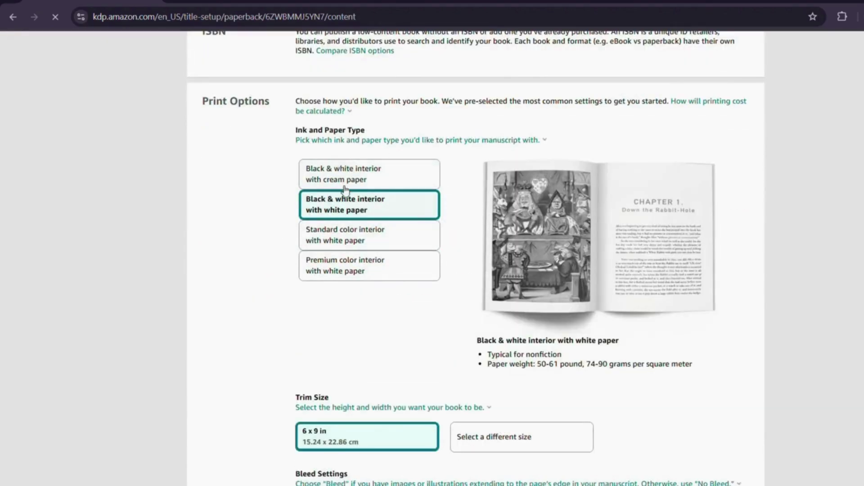
click(361, 175)
click(361, 272)
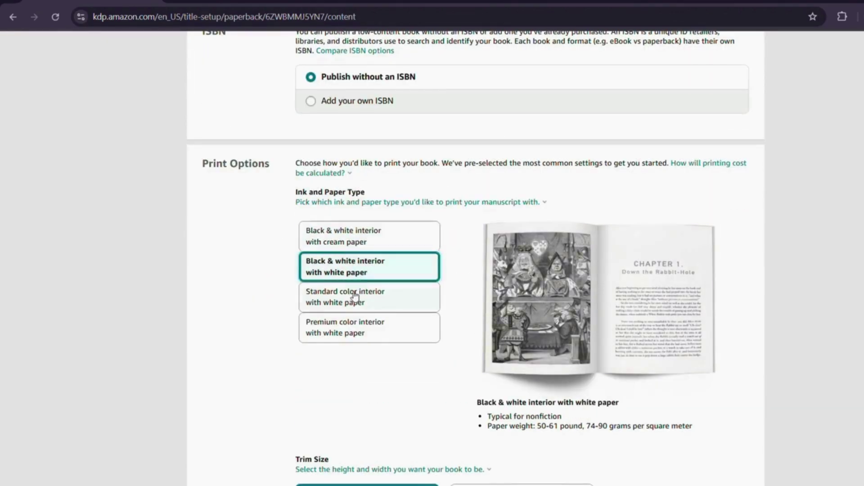
click(358, 297)
click(368, 330)
scroll(399, 225, down, 5)
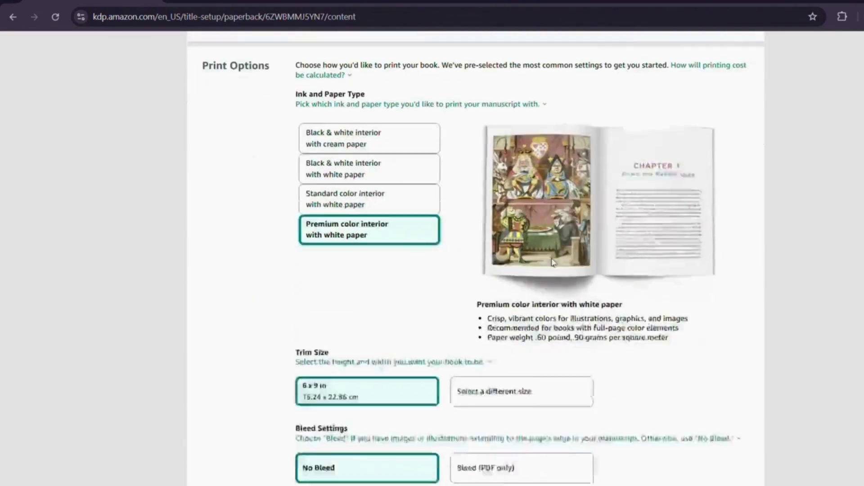
scroll(446, 217, down, 2)
Step: Choose the 8.5 x 8.5 in trim size and close the Trim Size dialog
click(467, 216)
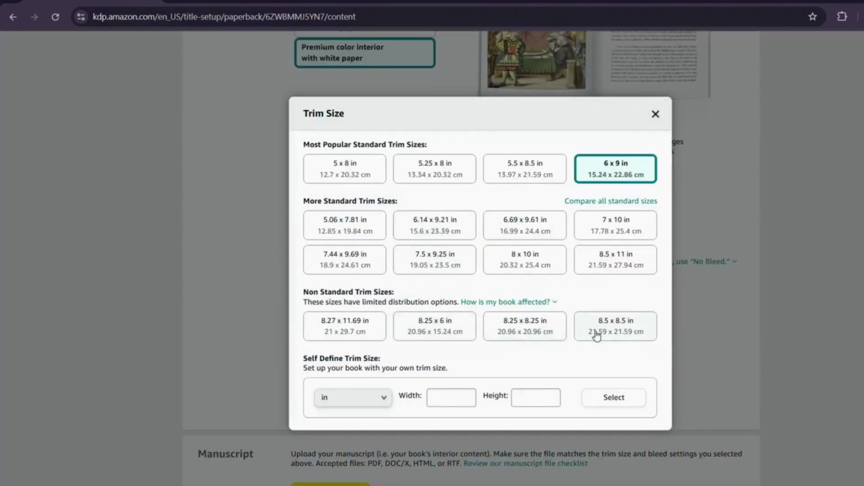
click(596, 335)
click(493, 215)
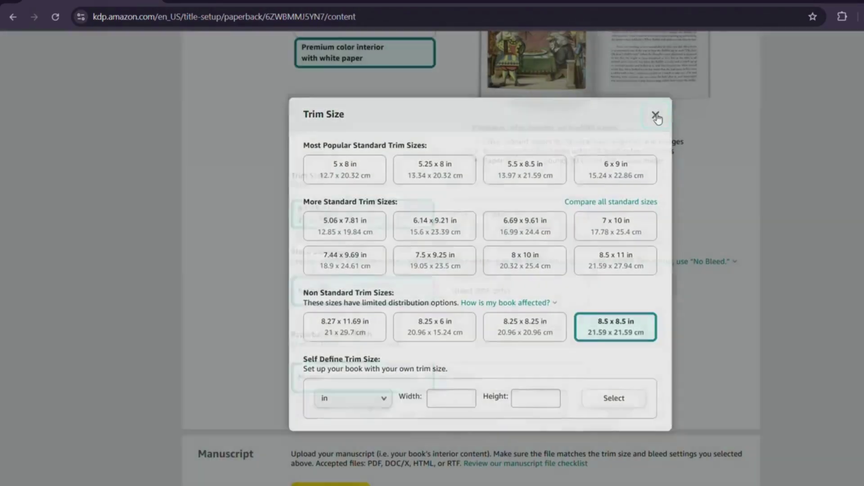
click(655, 115)
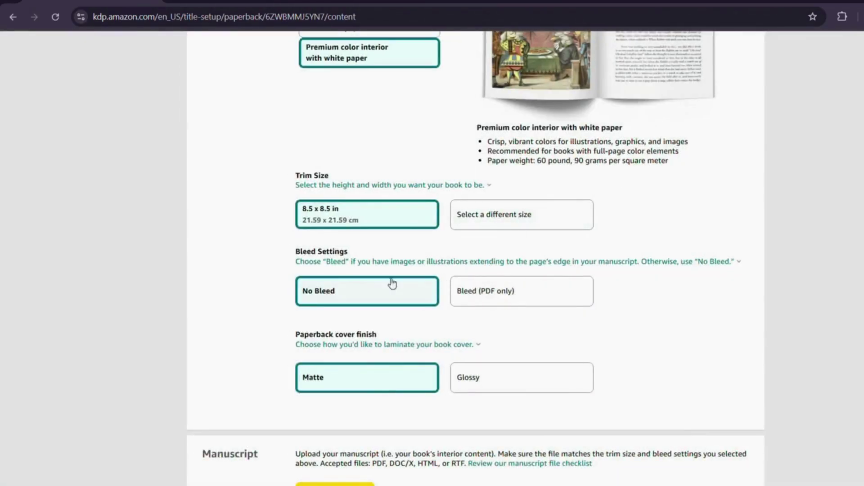
mouse_move(388, 268)
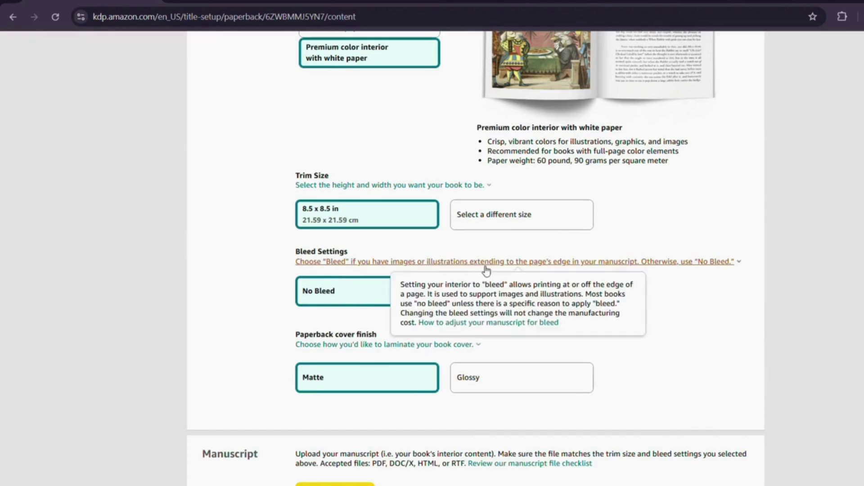
scroll(464, 291, down, 5)
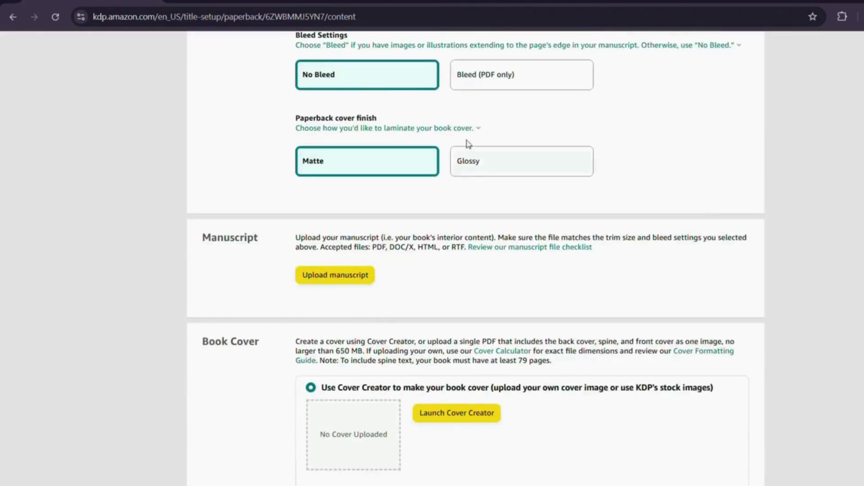
Step: Set the cover finish to Glossy, then move through the manuscript and cover upload sections
click(478, 168)
scroll(322, 267, down, 2)
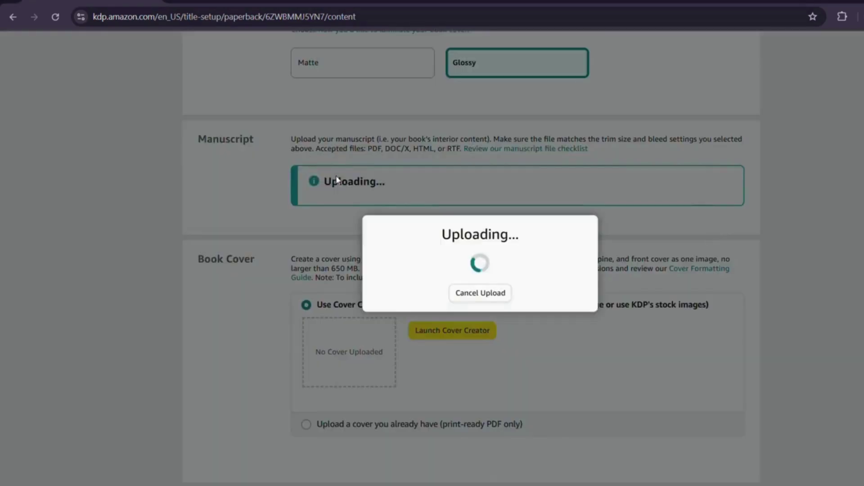
scroll(341, 204, down, 2)
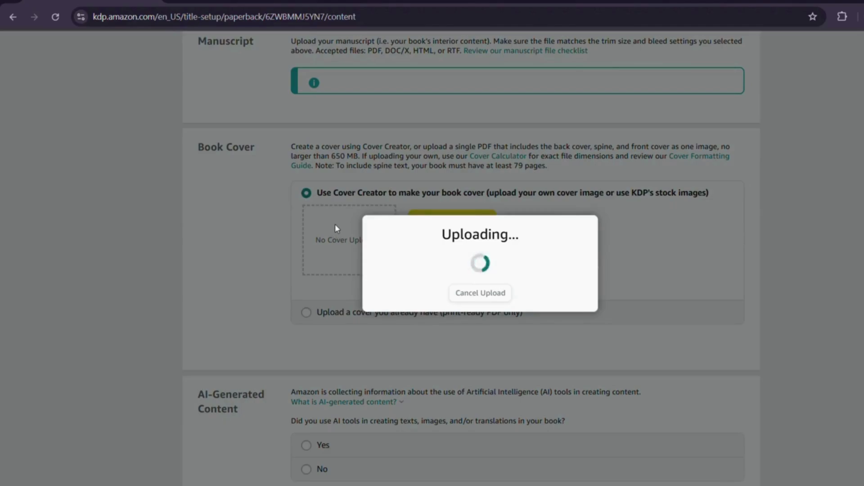
scroll(398, 196, up, 3)
scroll(398, 196, down, 2)
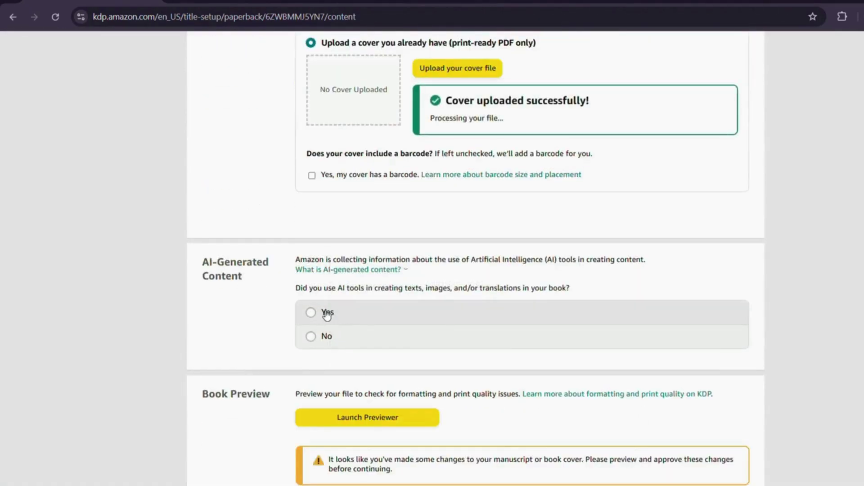
Step: Declare AI-generated content and name chatgpt as the tool for some text sections
click(326, 336)
scroll(378, 282, down, 3)
click(336, 158)
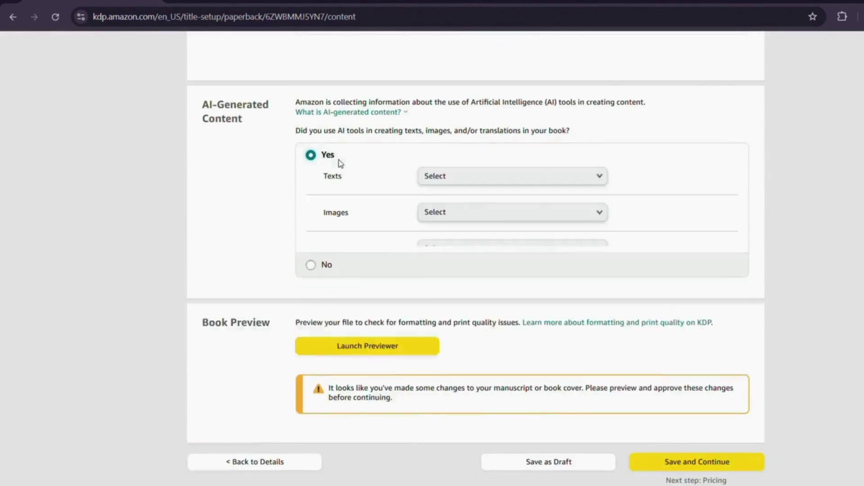
click(465, 180)
click(456, 192)
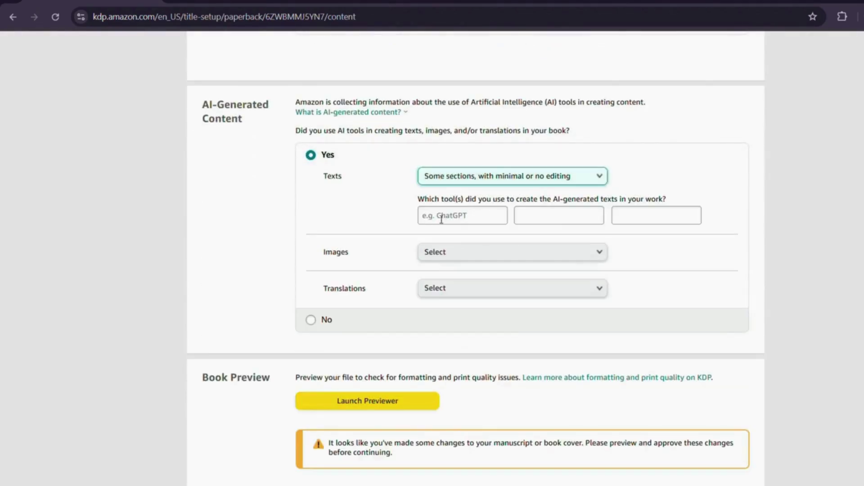
click(443, 216)
text(chatgpt)
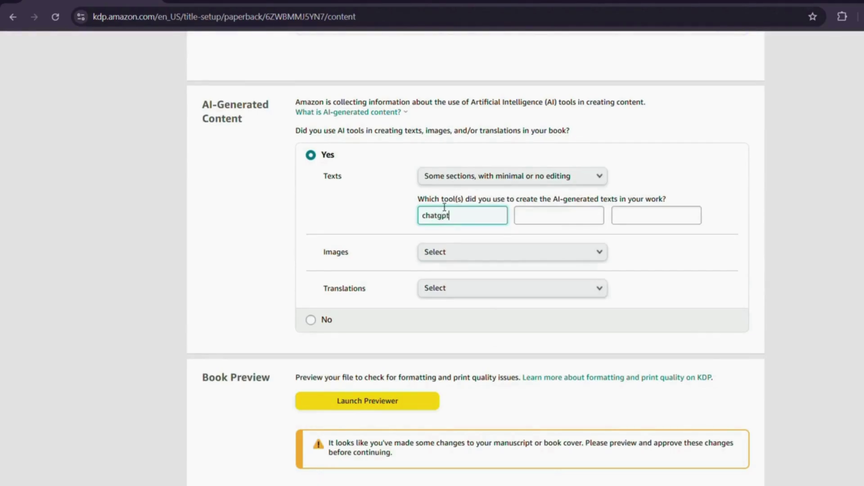
scroll(471, 121, down, 1)
click(539, 143)
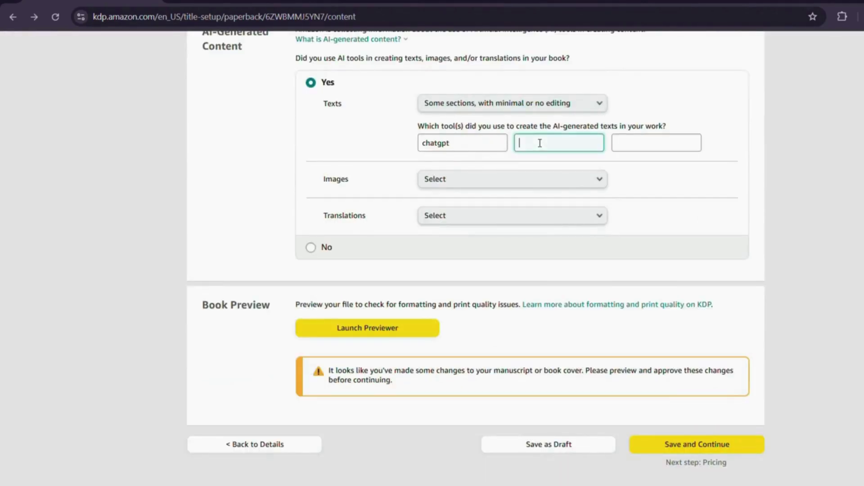
Step: Declare dall-e for a few images and google translator for translations, then save and continue
click(471, 178)
click(495, 191)
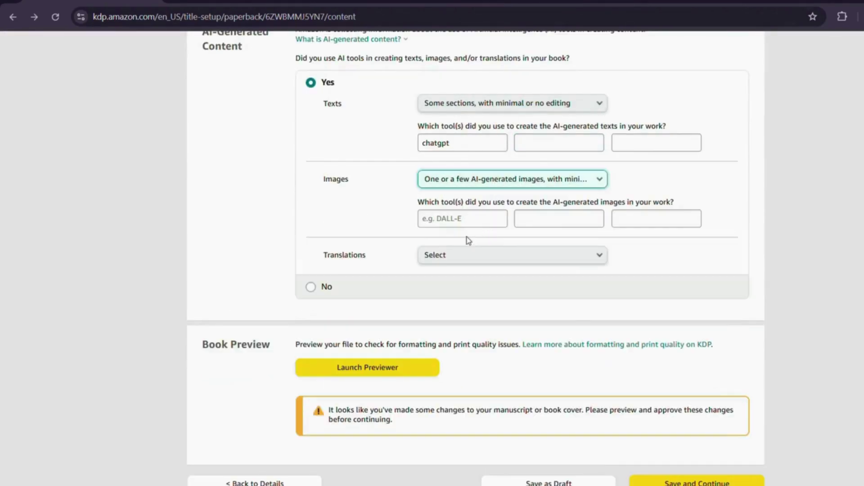
click(468, 219)
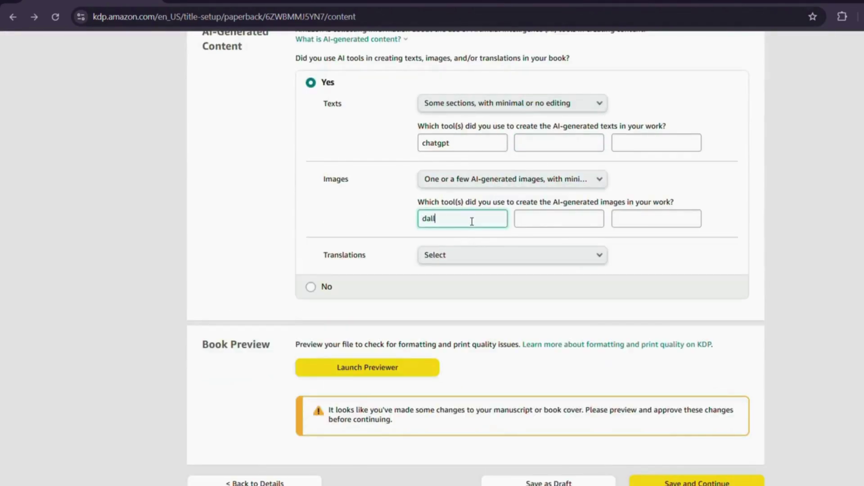
click(434, 254)
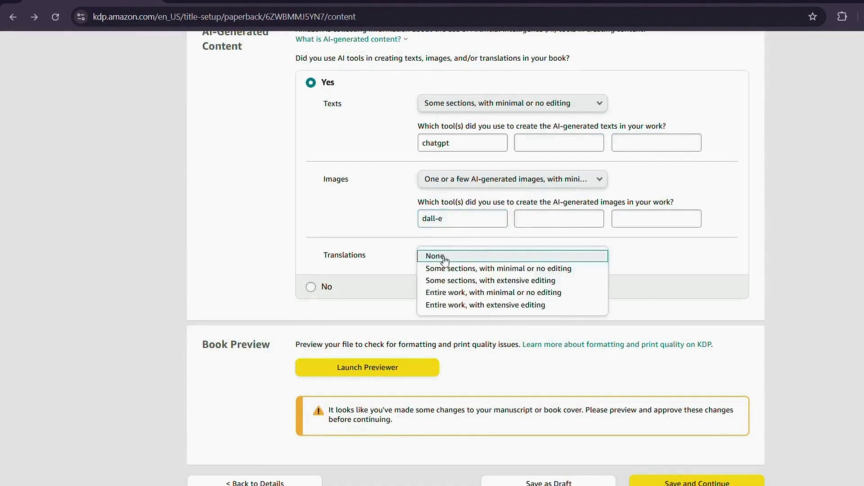
click(440, 268)
click(451, 299)
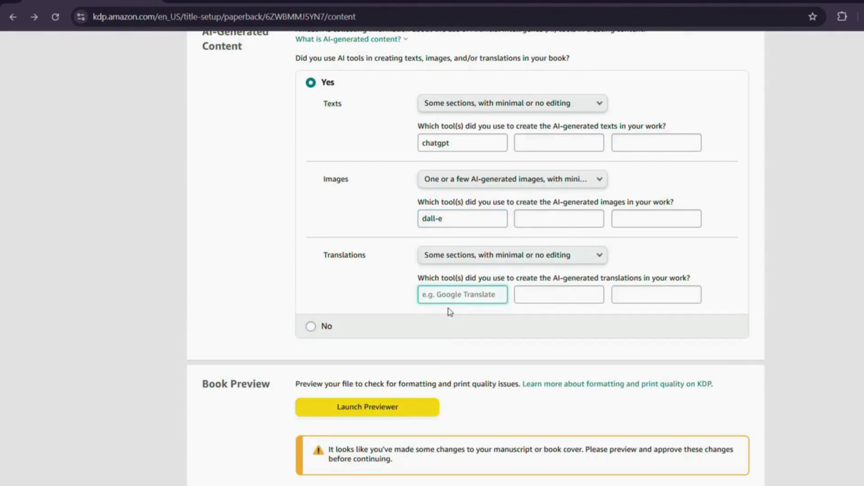
text(google translator)
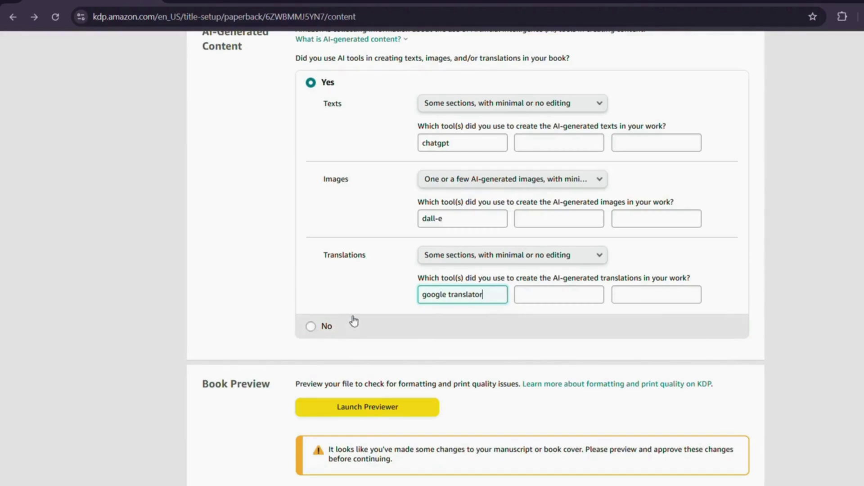
scroll(353, 320, down, 2)
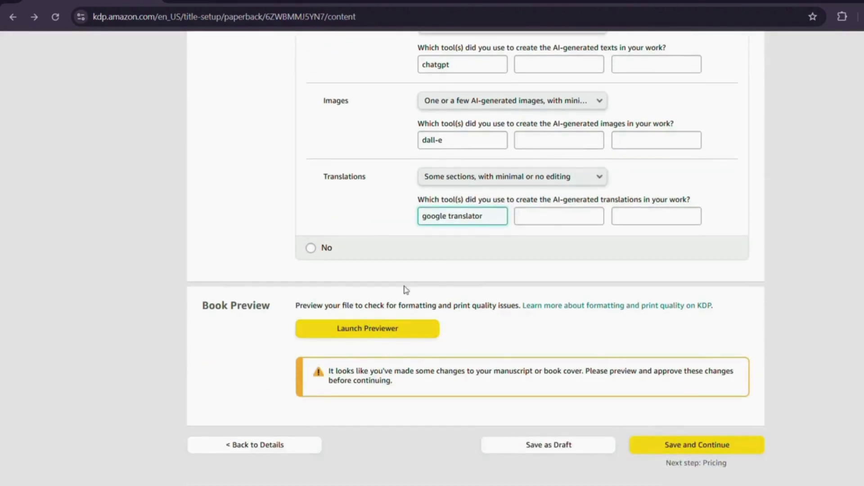
scroll(471, 302, down, 4)
click(675, 288)
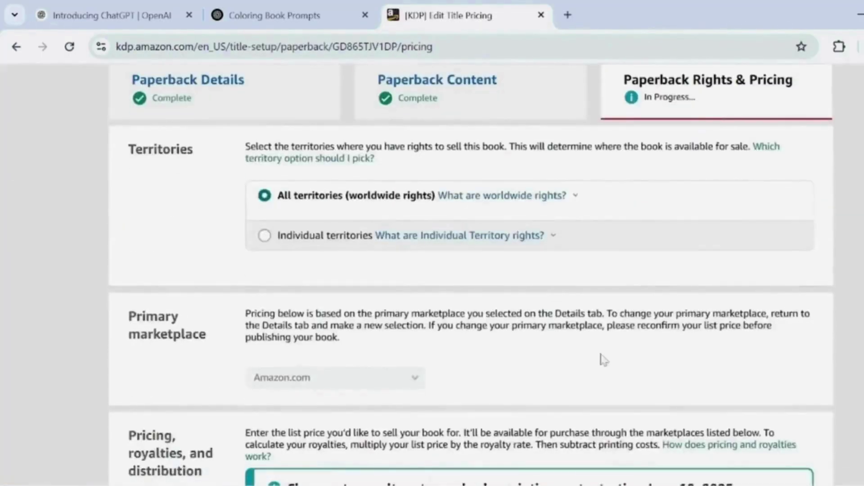
Step: Enter a 6.00 USD Amazon.com list price and review the marketplaces down to Publish
scroll(604, 359, down, 10)
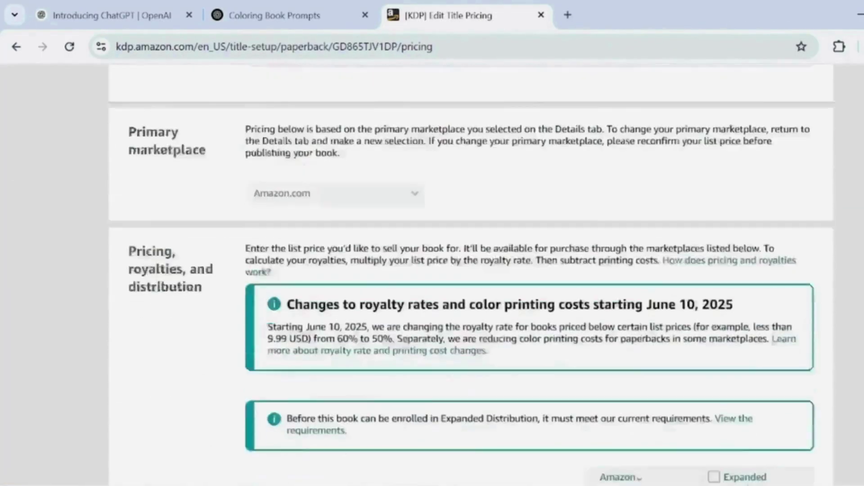
click(390, 258)
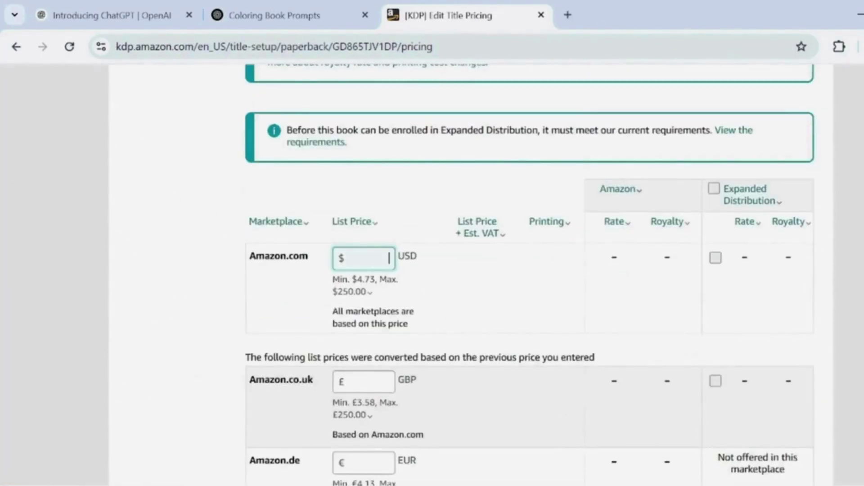
click(499, 344)
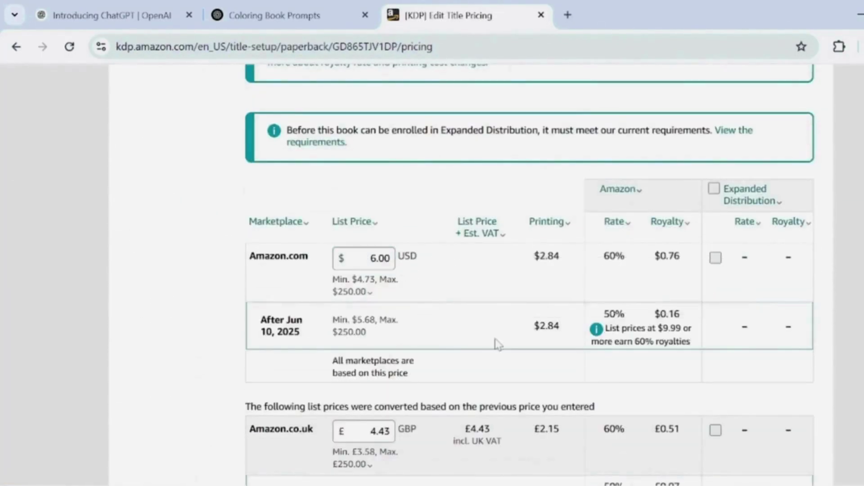
scroll(678, 247, down, 20)
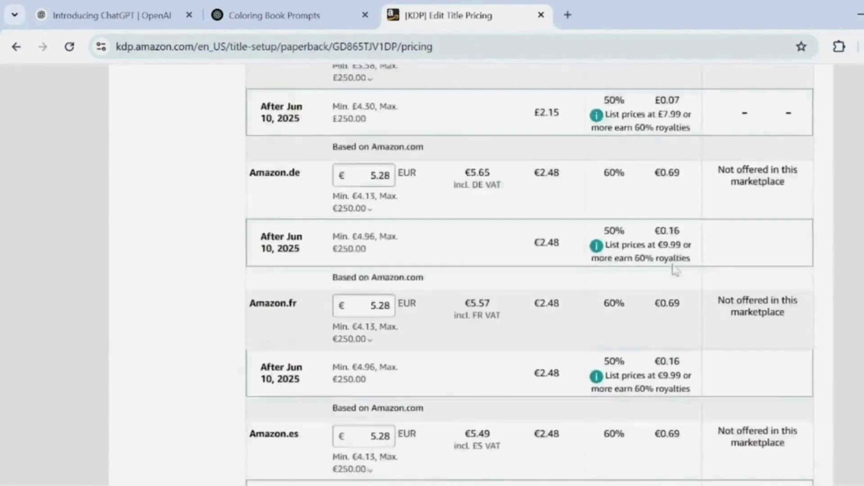
scroll(674, 269, down, 11)
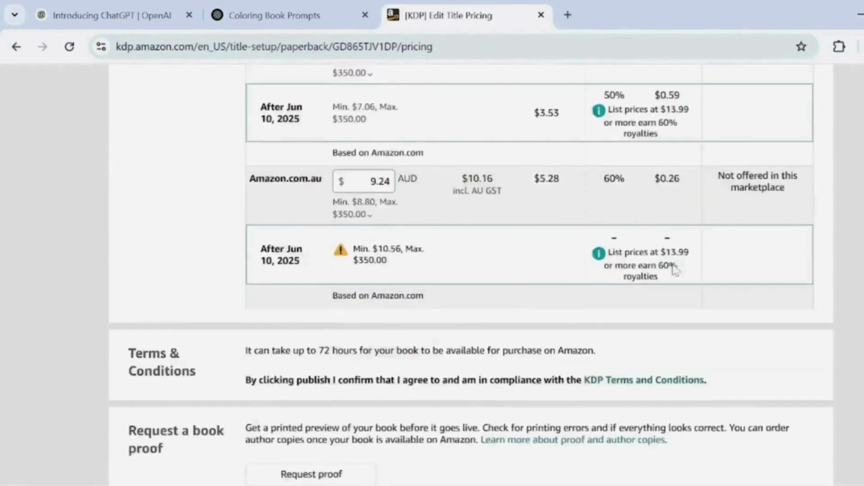
scroll(673, 269, up, 6)
scroll(674, 269, down, 6)
scroll(673, 269, down, 10)
click(546, 478)
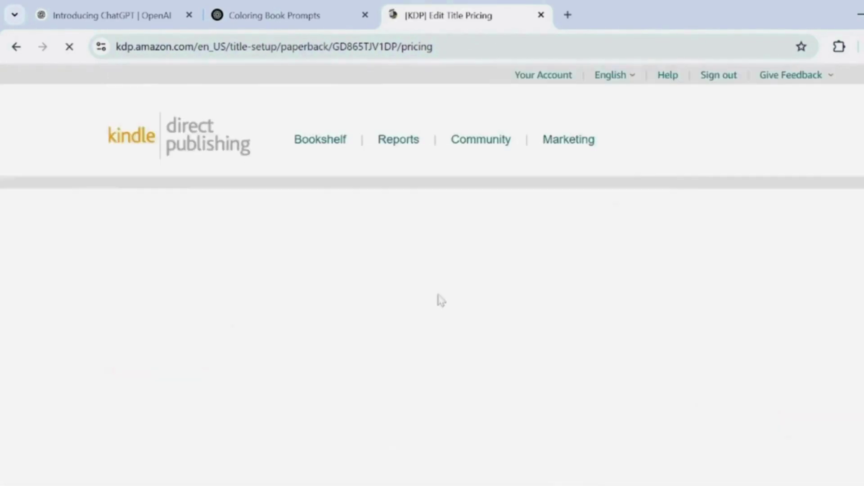
scroll(511, 347, down, 15)
scroll(512, 351, down, 15)
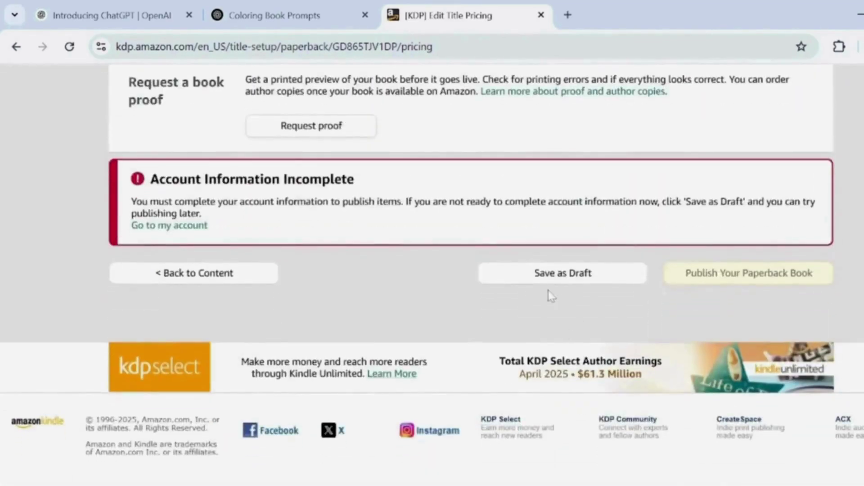